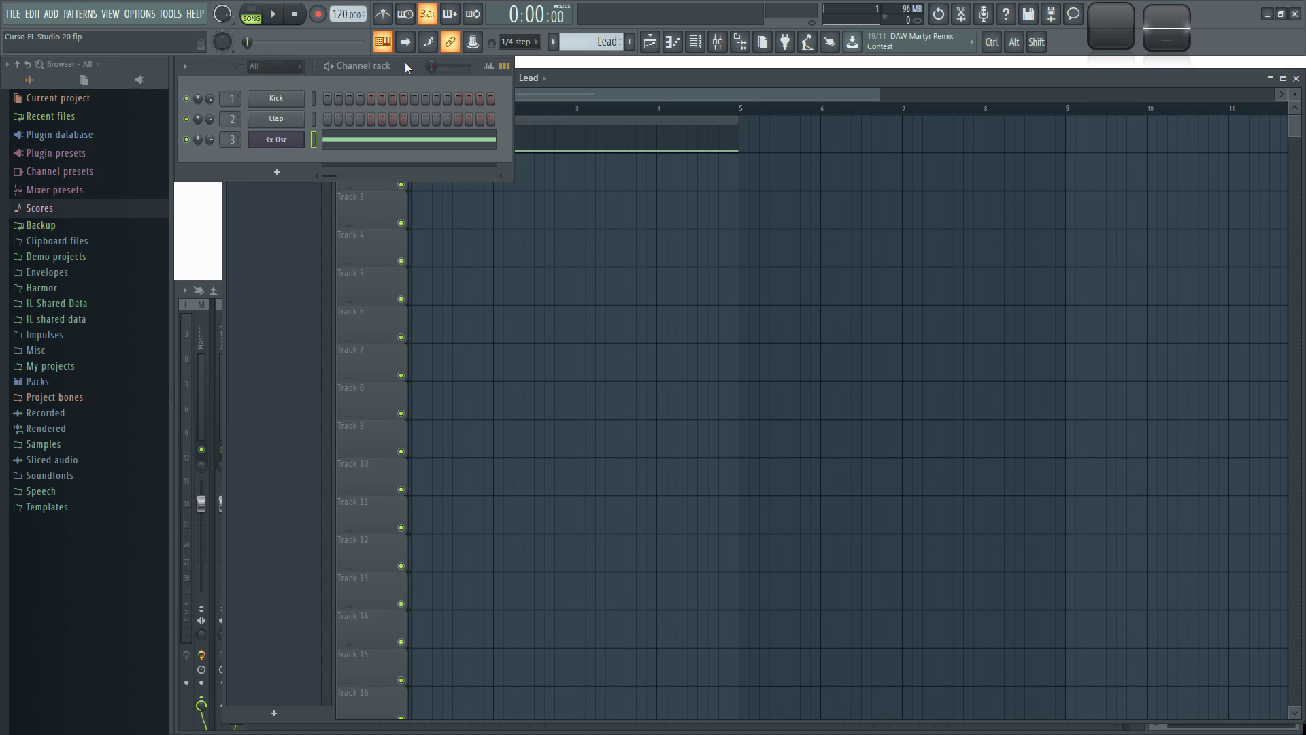
left_click(586, 77)
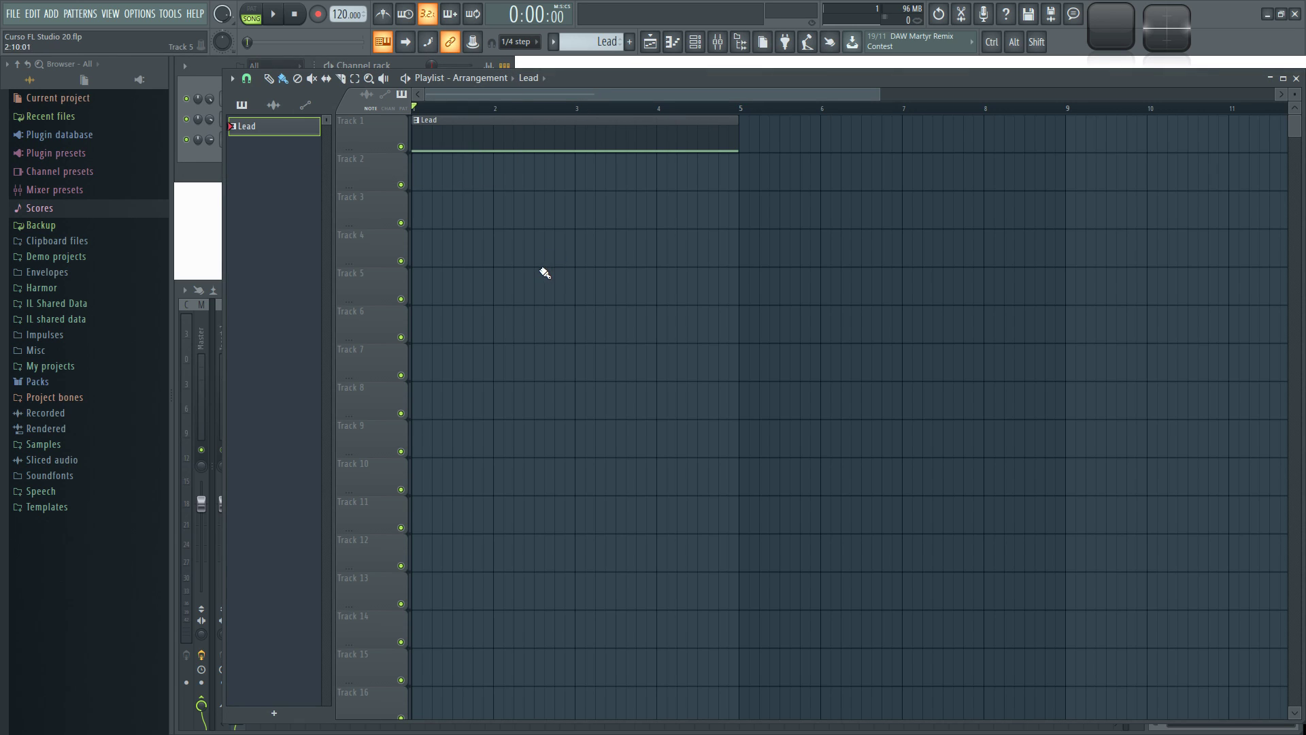
left_click(410, 63)
left_click(324, 157)
left_click(410, 64)
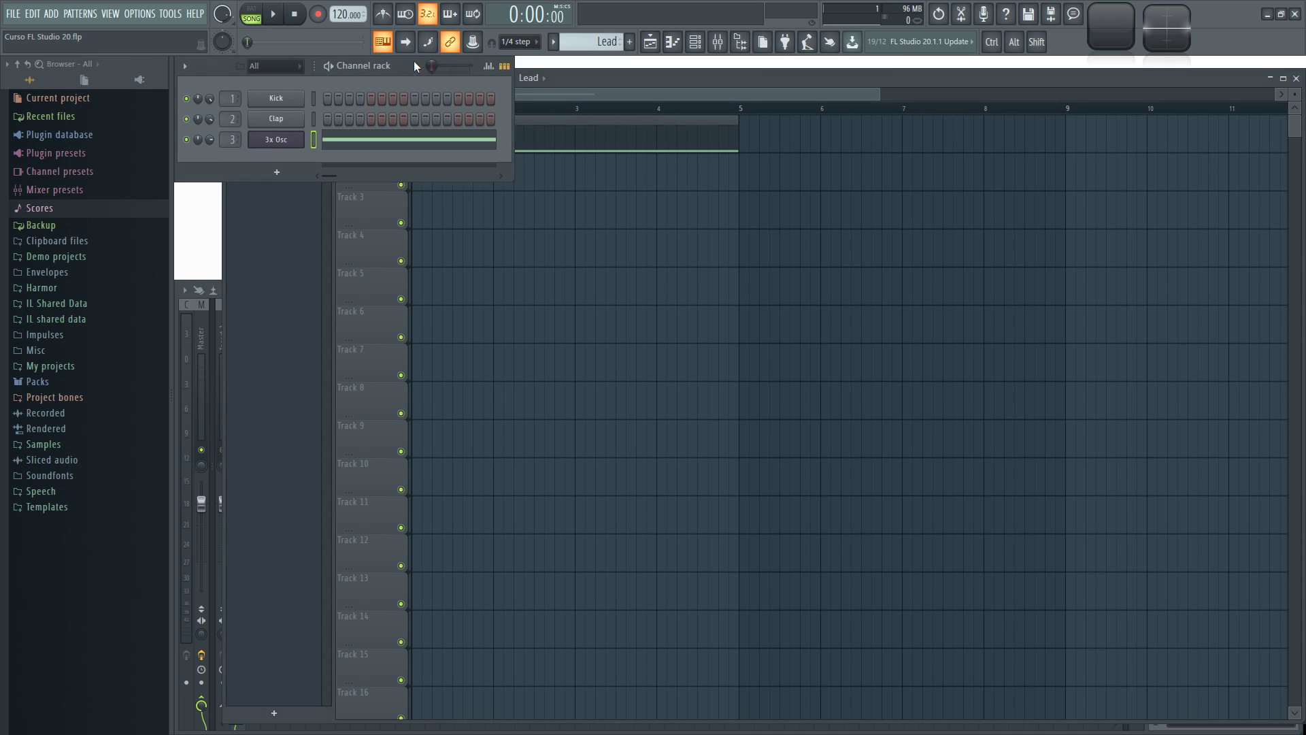
Step: Open the 3x Osc instrument and play the song briefly to hear the Lead pattern
left_click(276, 141)
left_click_drag(536, 158, 654, 64)
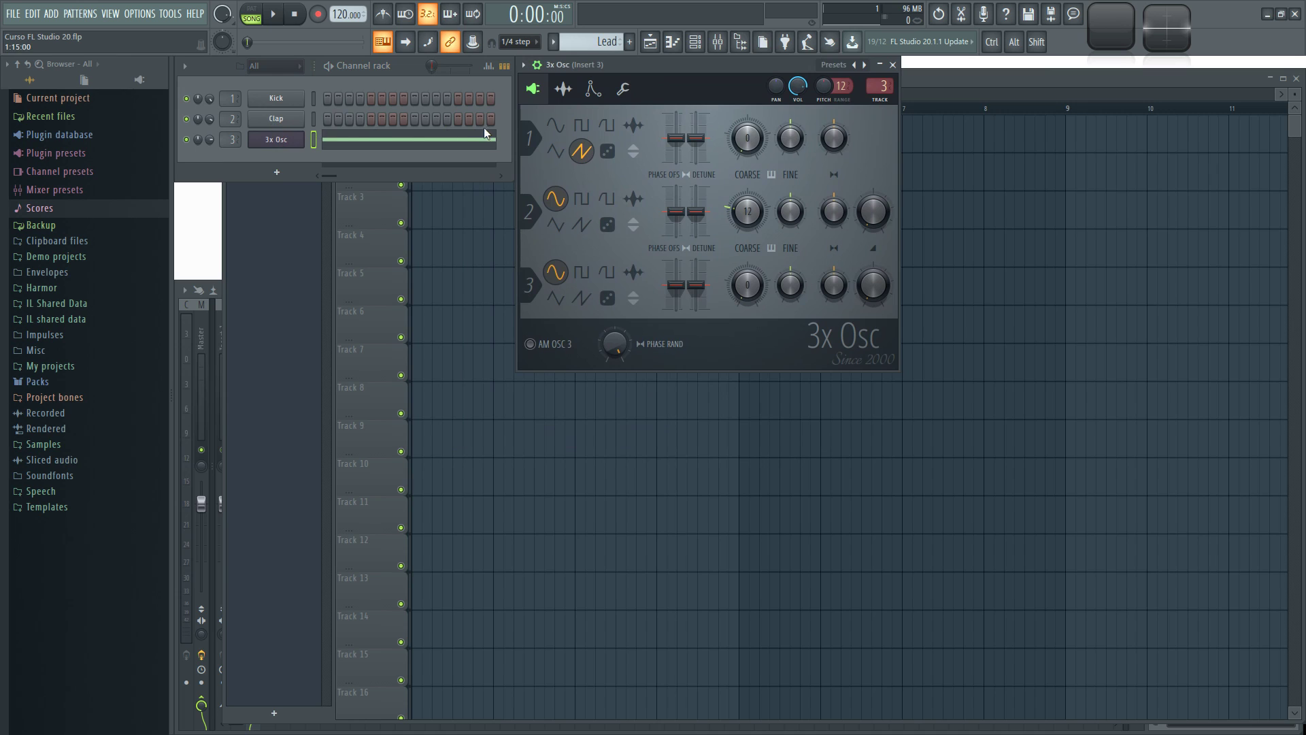
key("space")
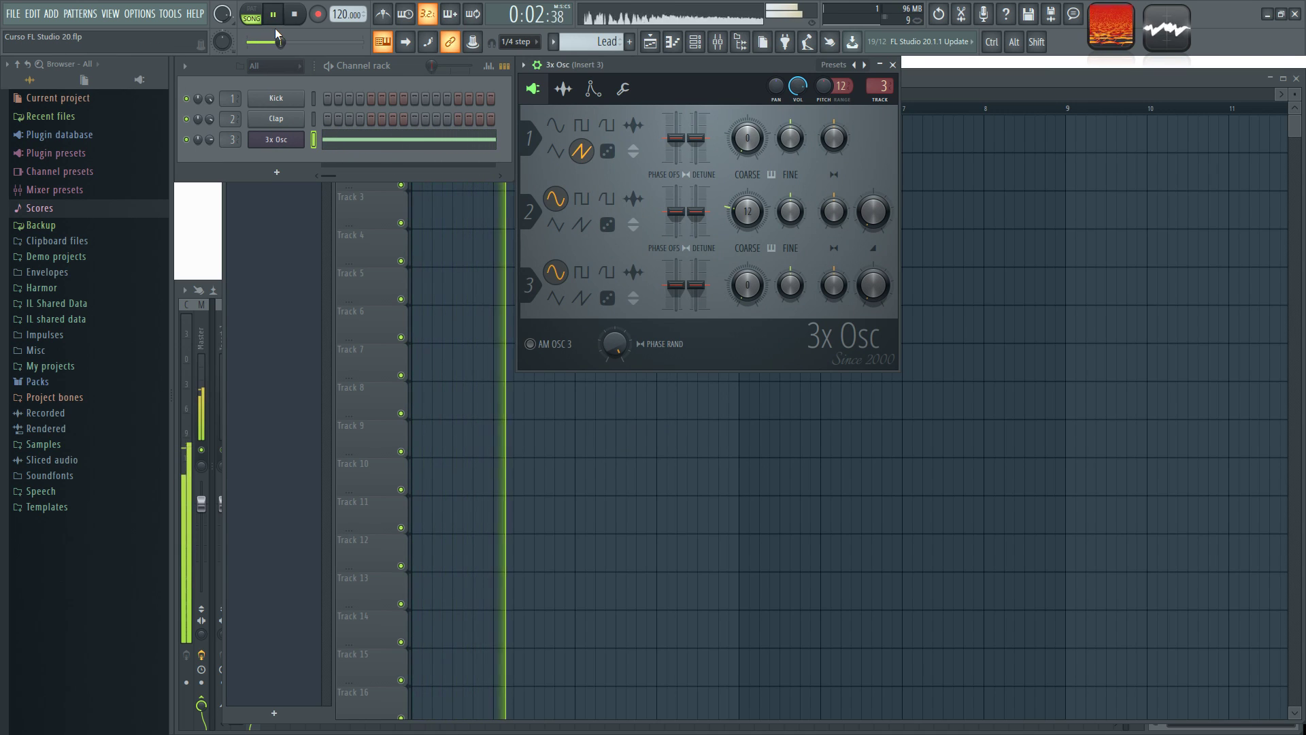
left_click(659, 409)
key("space")
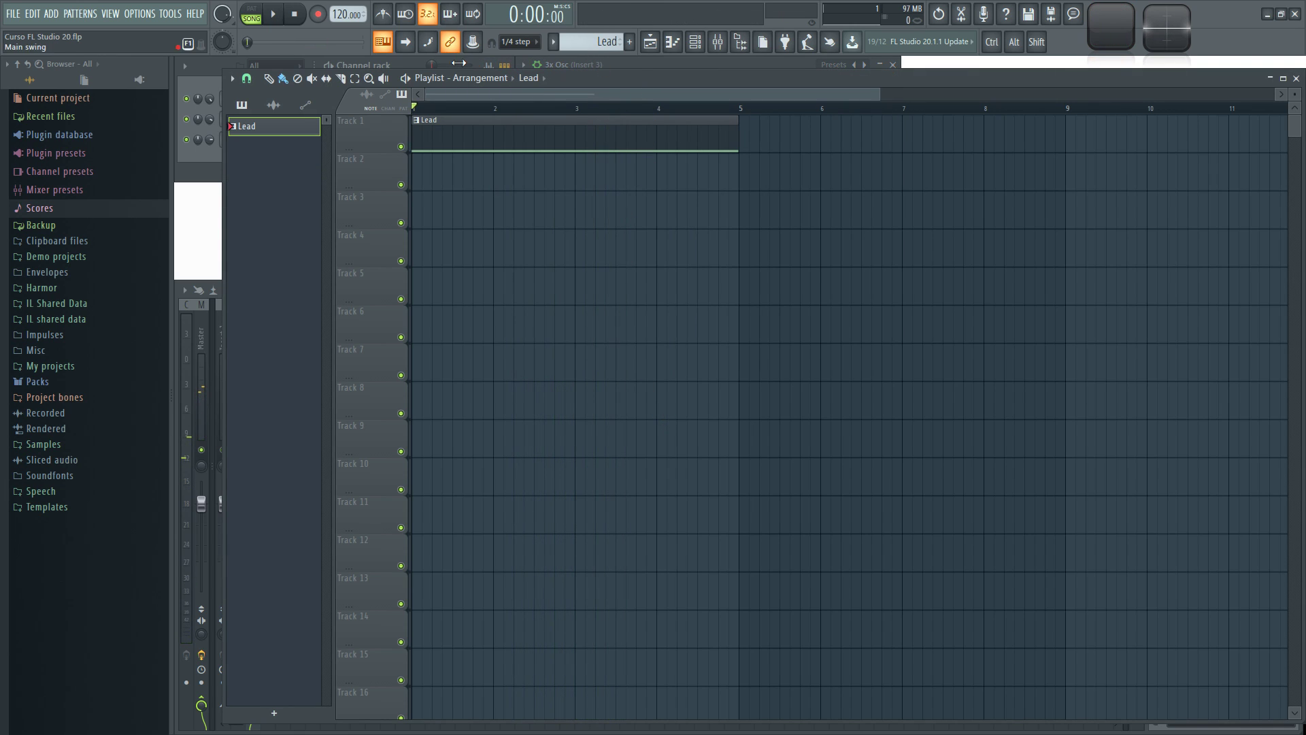
Step: Bring back the 3x Osc window and show its envelope and filter settings
left_click(415, 62)
left_click(276, 139)
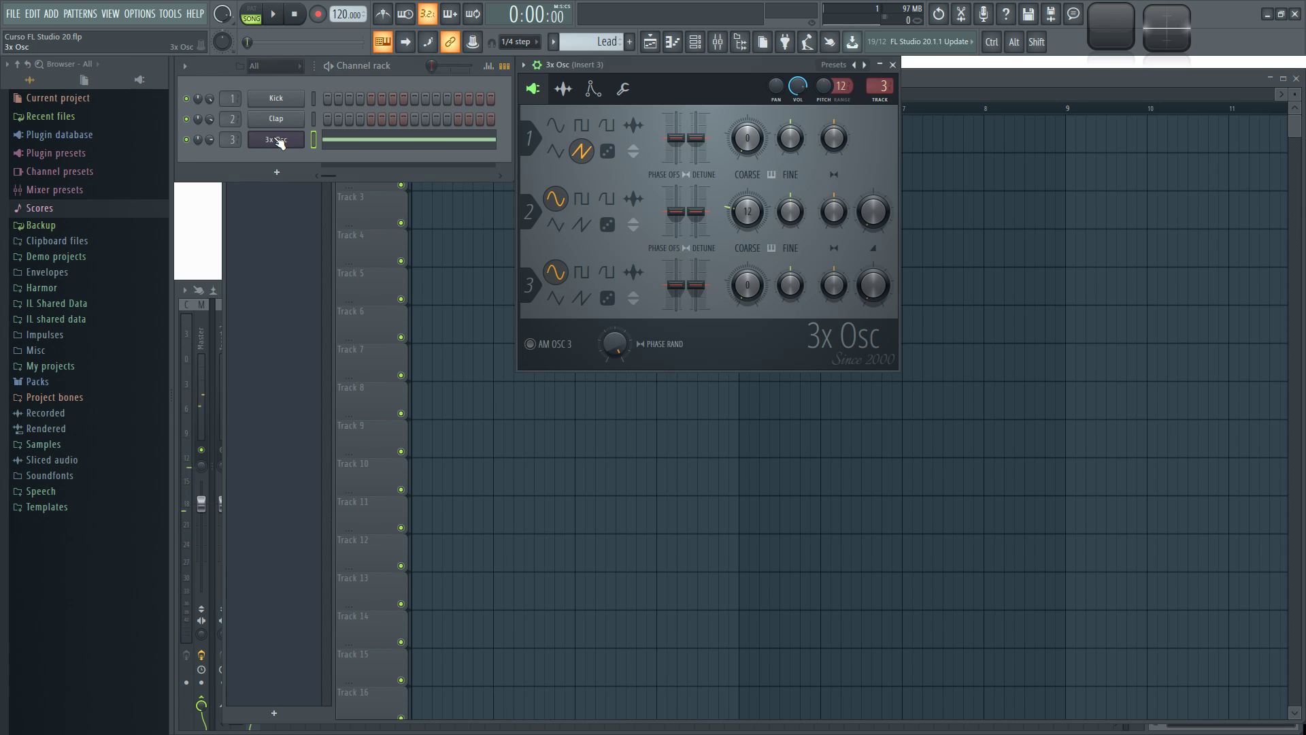
left_click(582, 88)
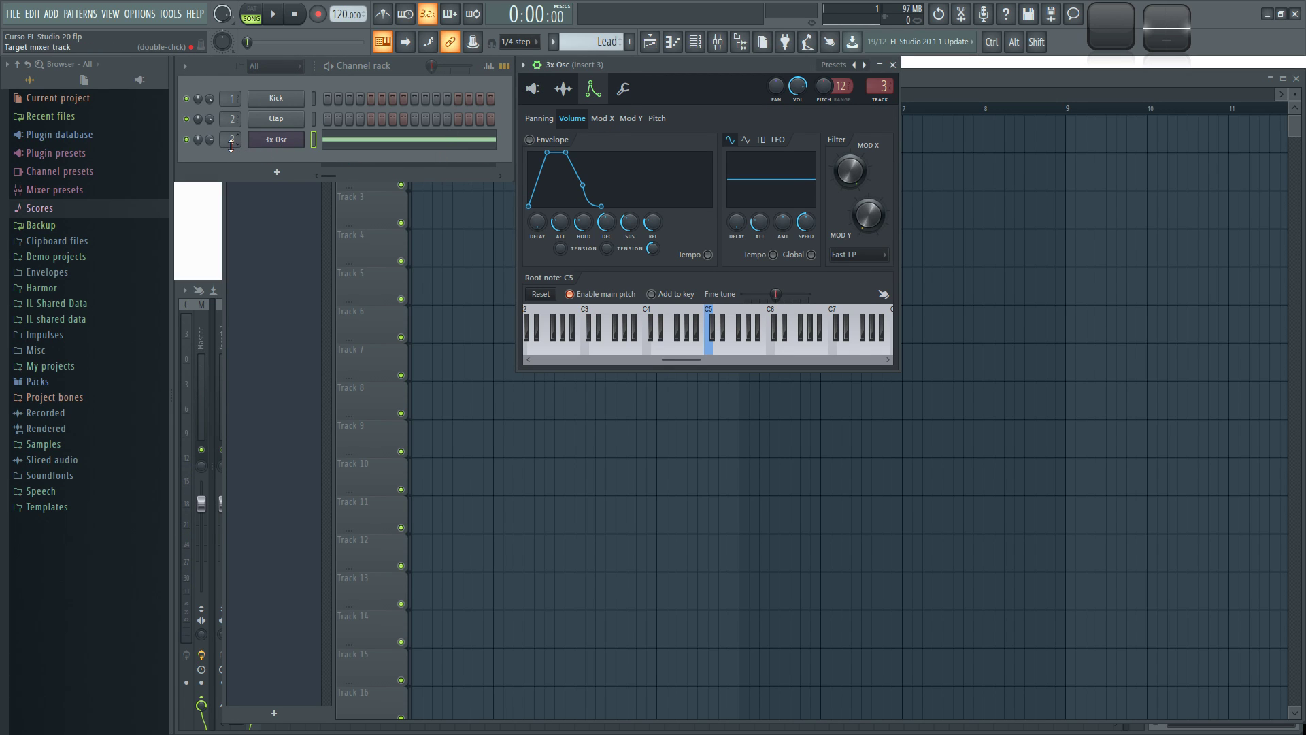
Step: Create an automation clip for the 3x Osc channel panning and raise its end point to form a rising ramp
left_click(198, 140)
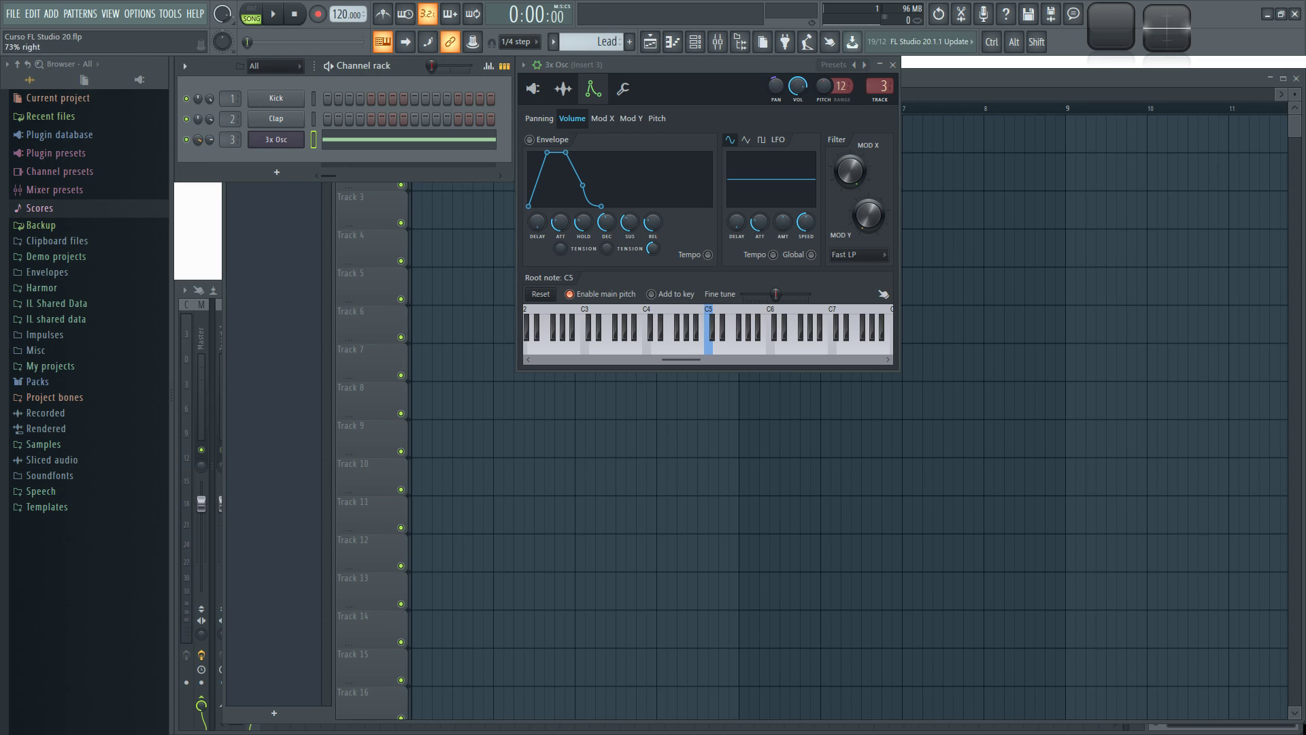
right_click(198, 141)
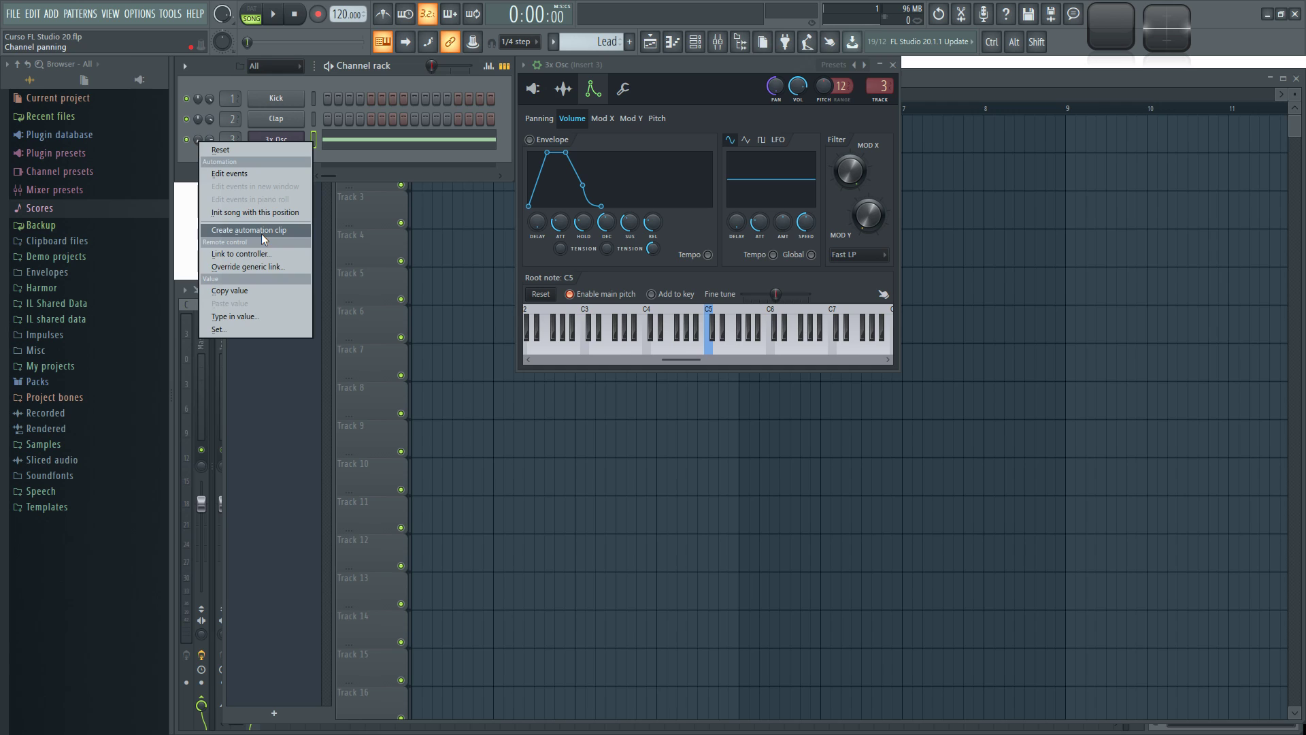
left_click(241, 230)
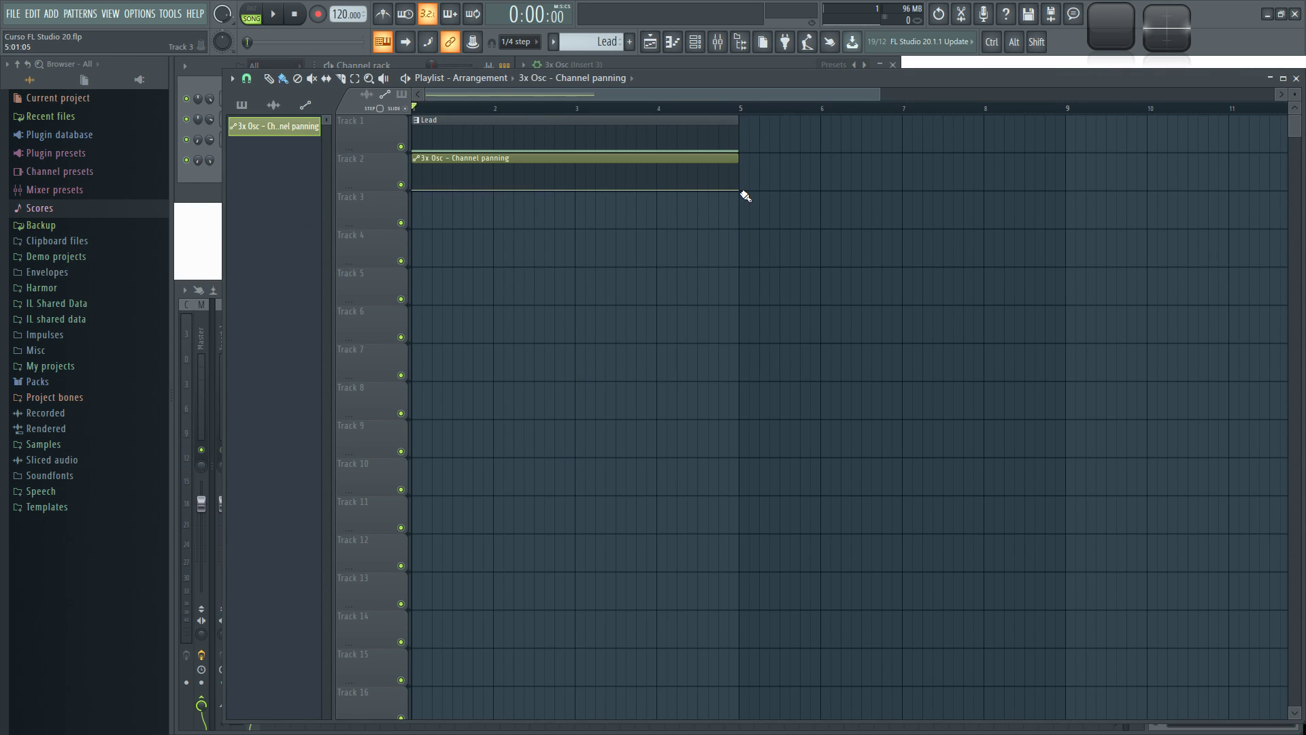
left_click_drag(745, 196, 743, 168)
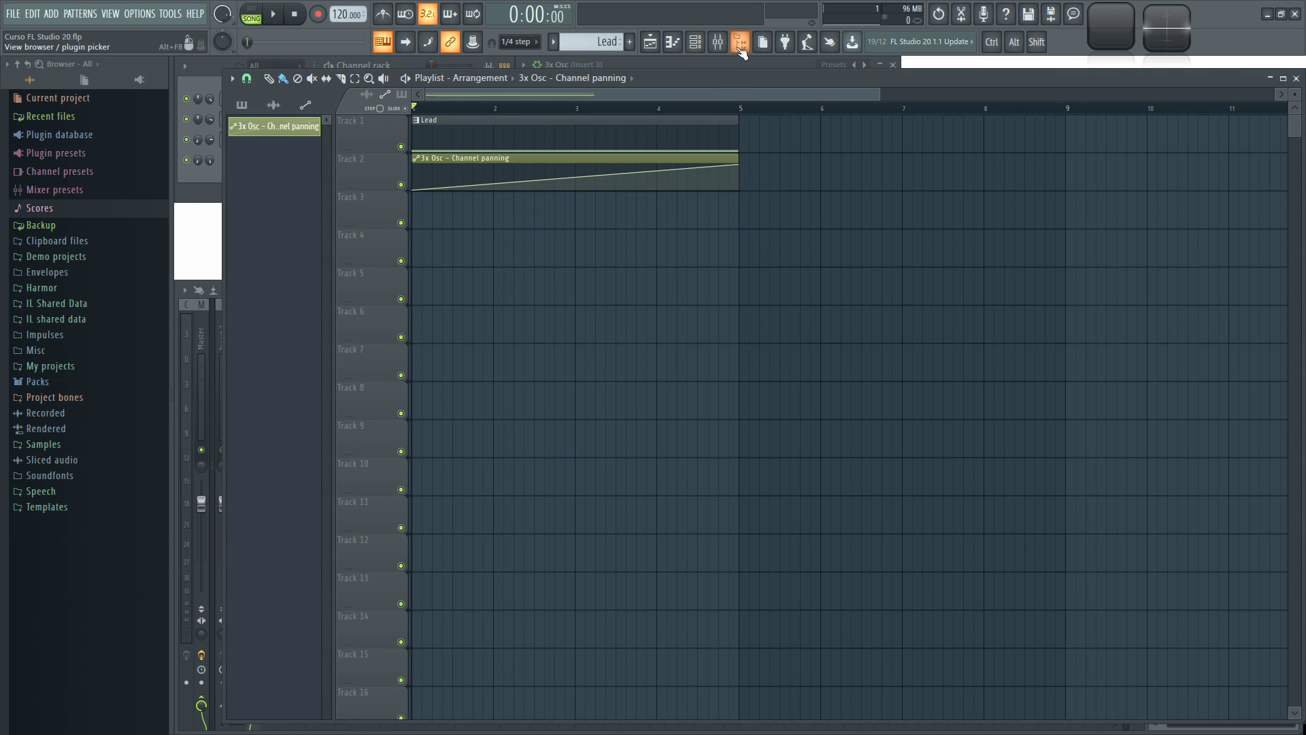
Step: Create an automation clip for the 3x Osc filter frequency (Mod X) and raise its end point into a rising ramp
left_click(701, 61)
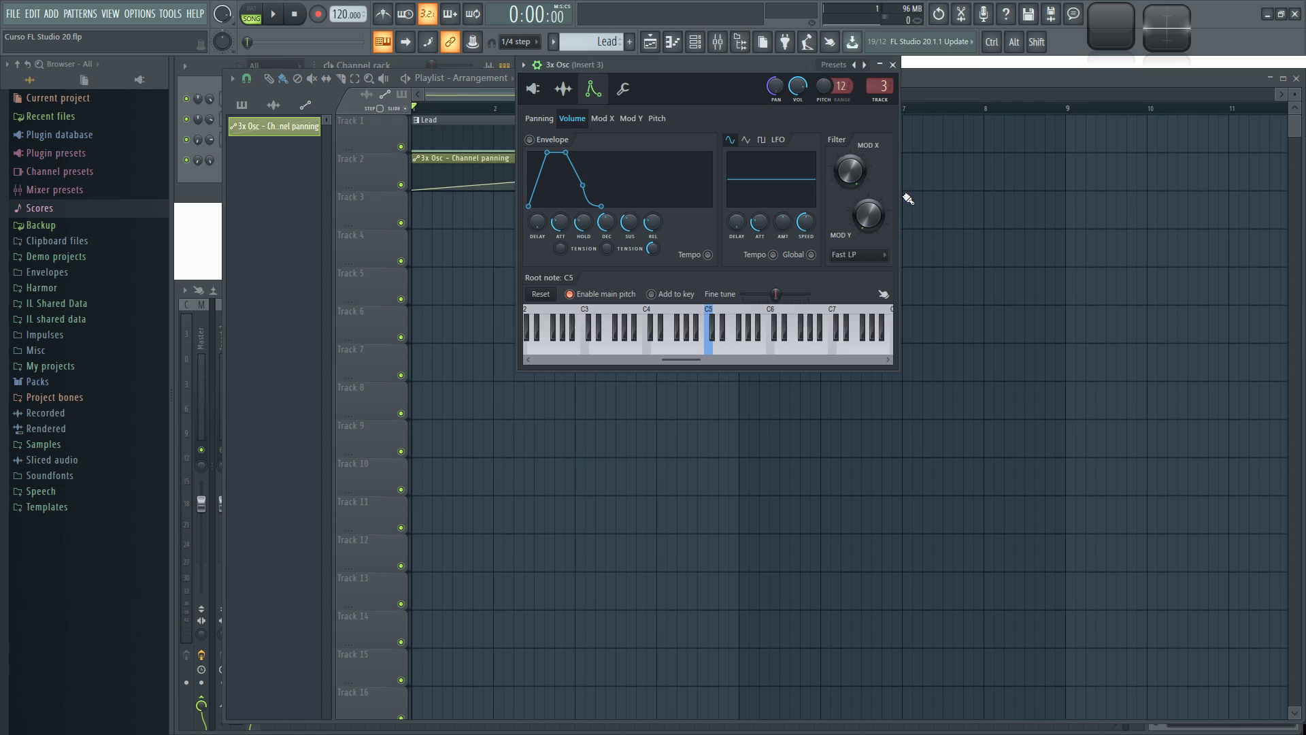
right_click(856, 169)
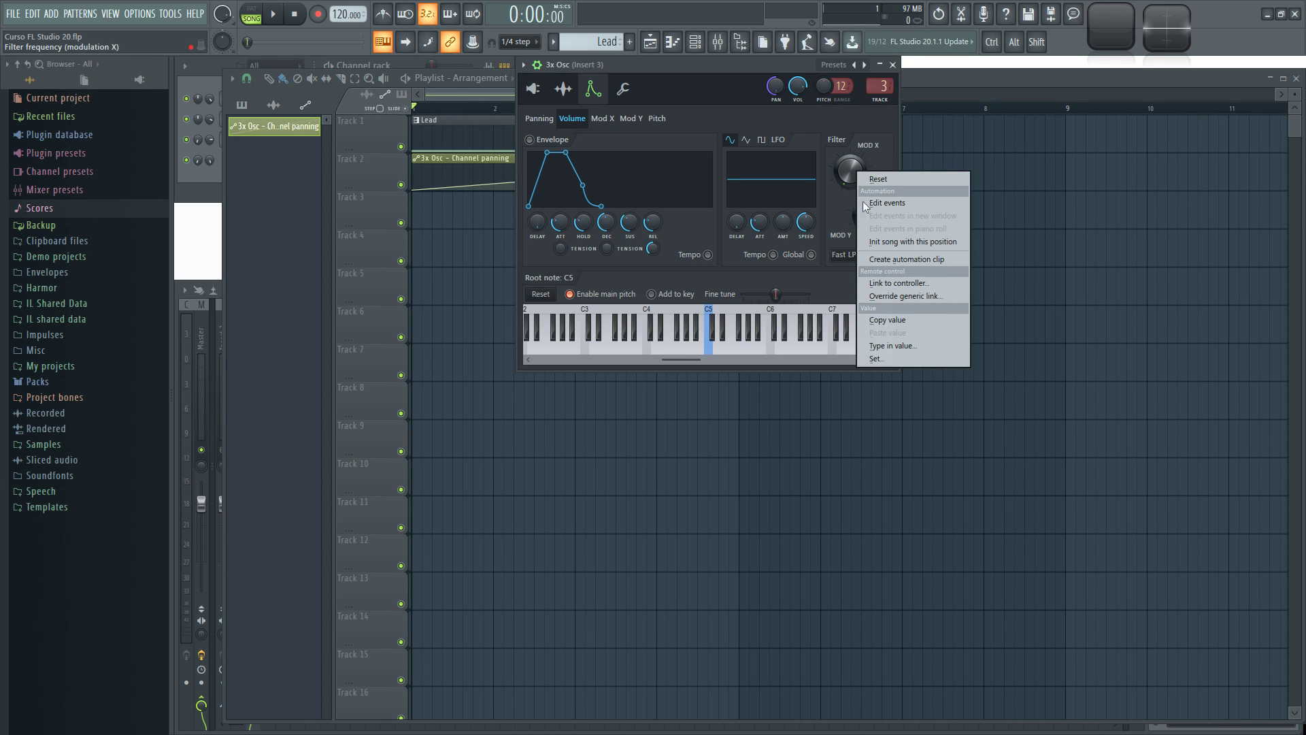
left_click(892, 259)
left_click_drag(740, 233, 740, 182)
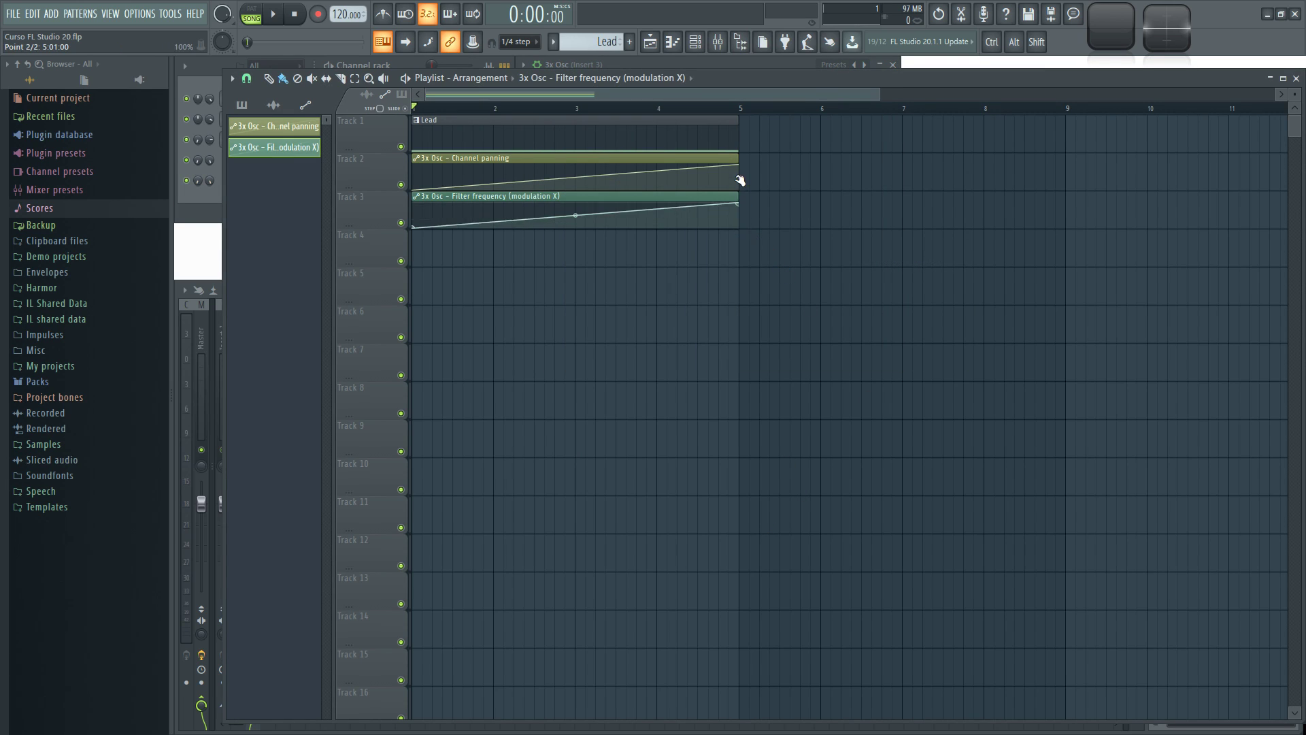
Step: Create an automation clip for the 3x Osc filter bandwidth (Mod Y) and lower its end point into a falling ramp
left_click(756, 61)
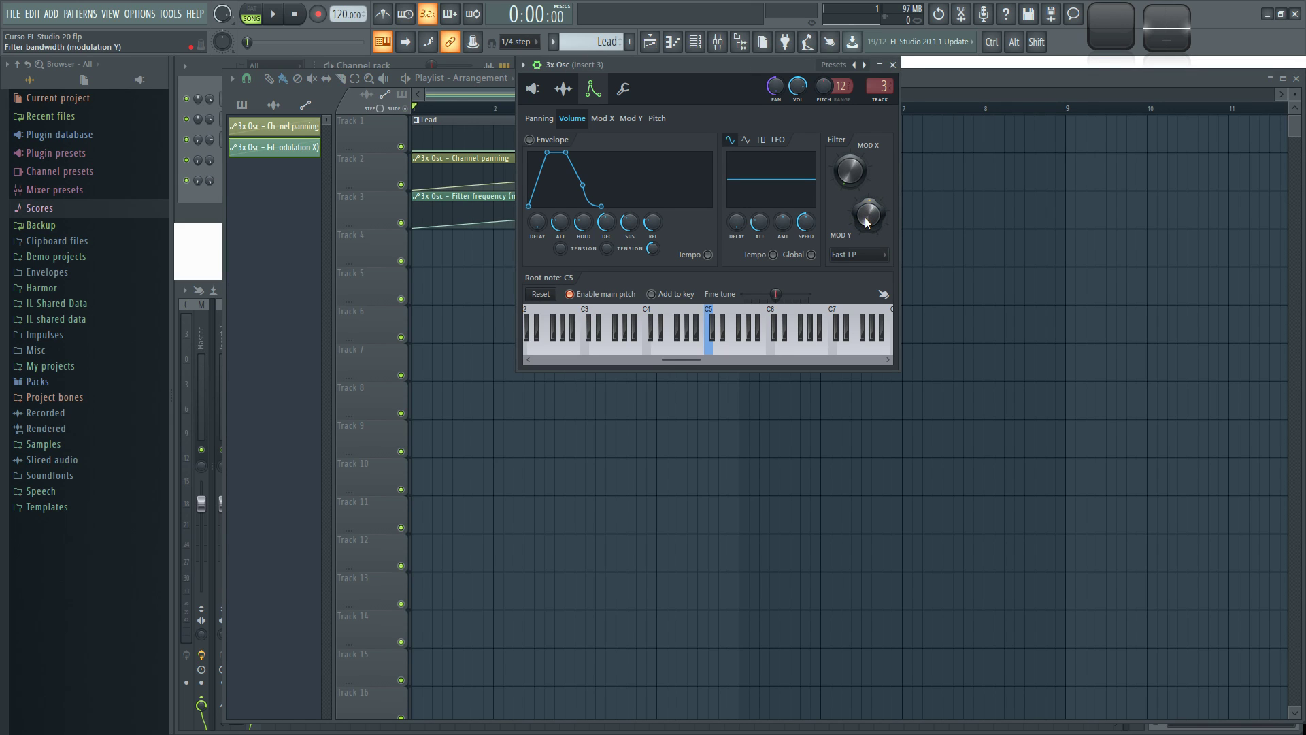
right_click(867, 216)
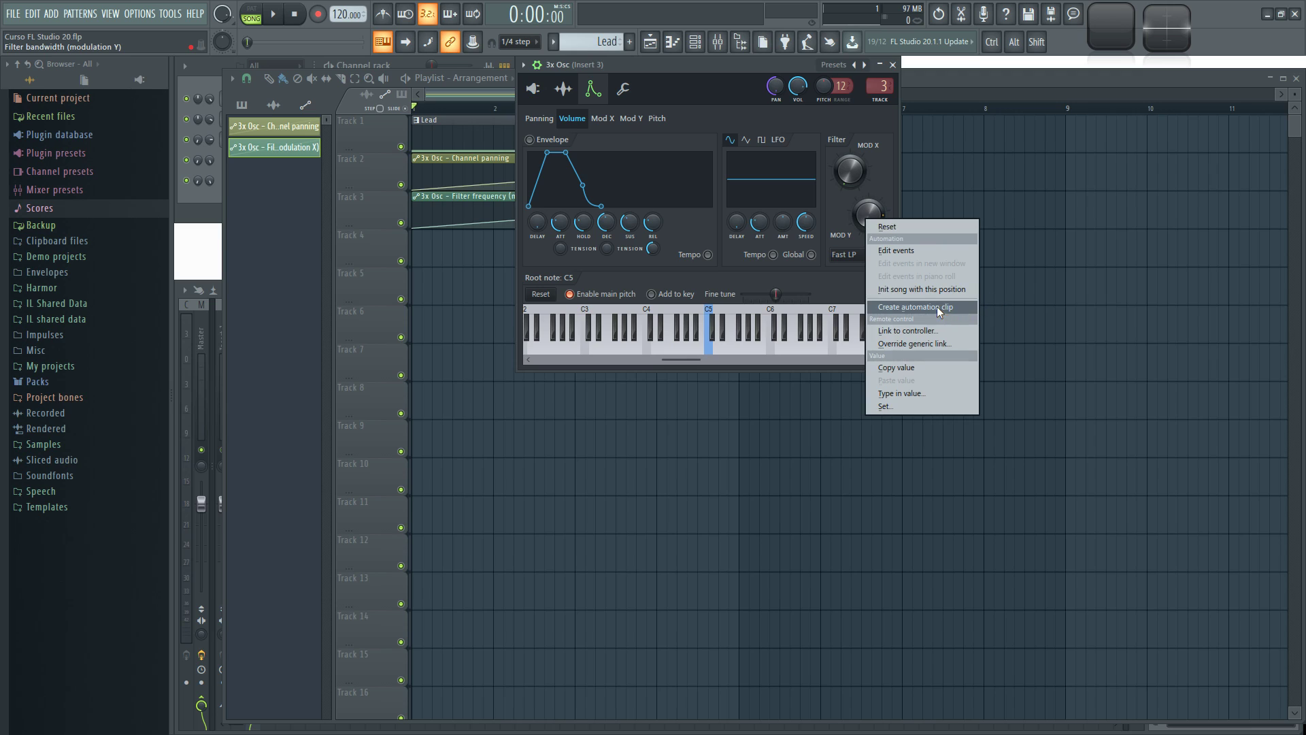
left_click(937, 306)
left_click_drag(739, 246, 729, 283)
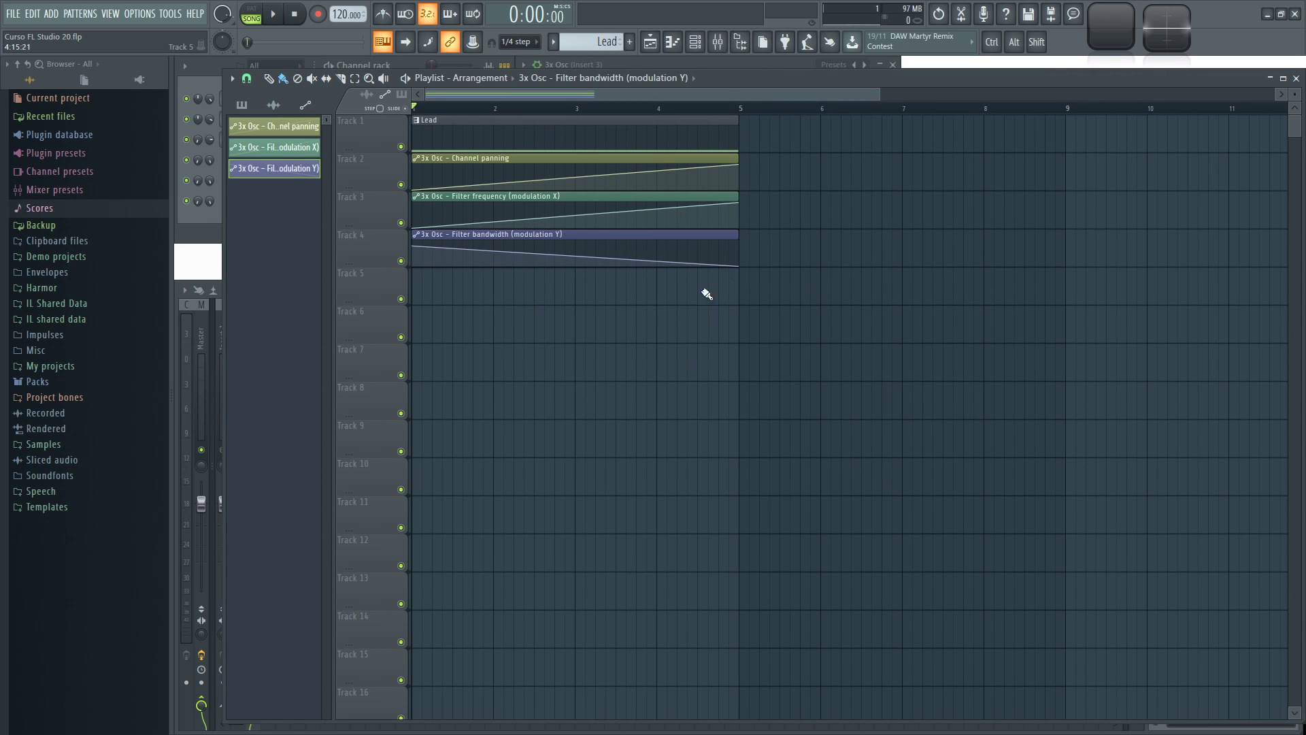
Step: Bend the filter frequency automation curve slightly upward and play the song to hear the three automations
left_click(563, 215)
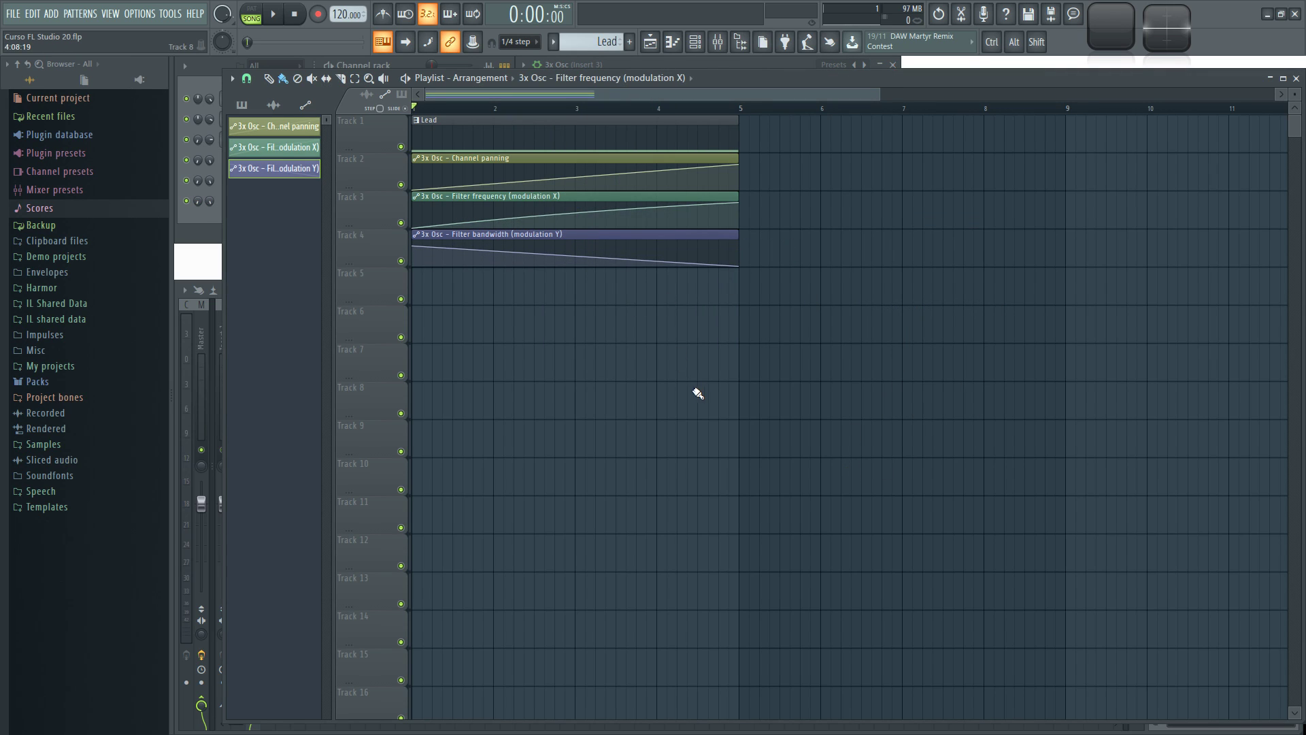
key("space")
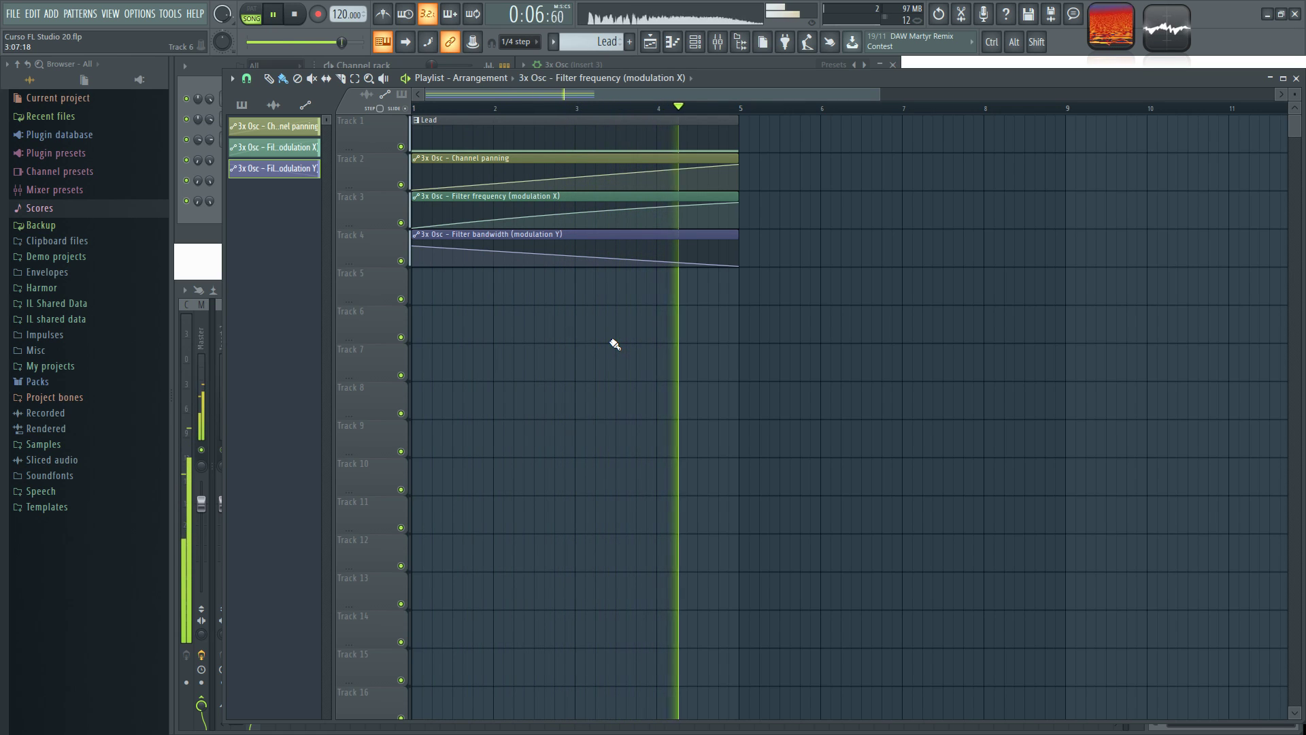
key("space")
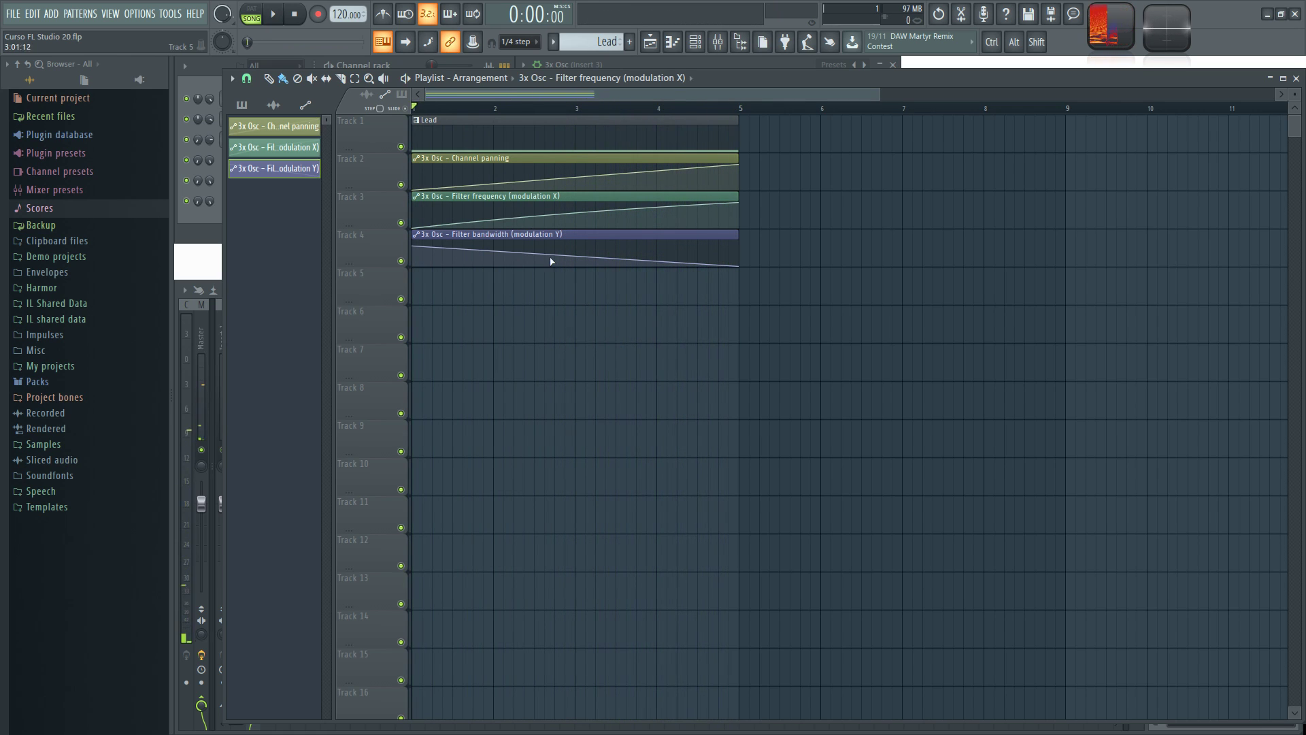
Step: Mute the three 3x Osc automation channels and playlist tracks 2, 3 and 4
left_click(412, 63)
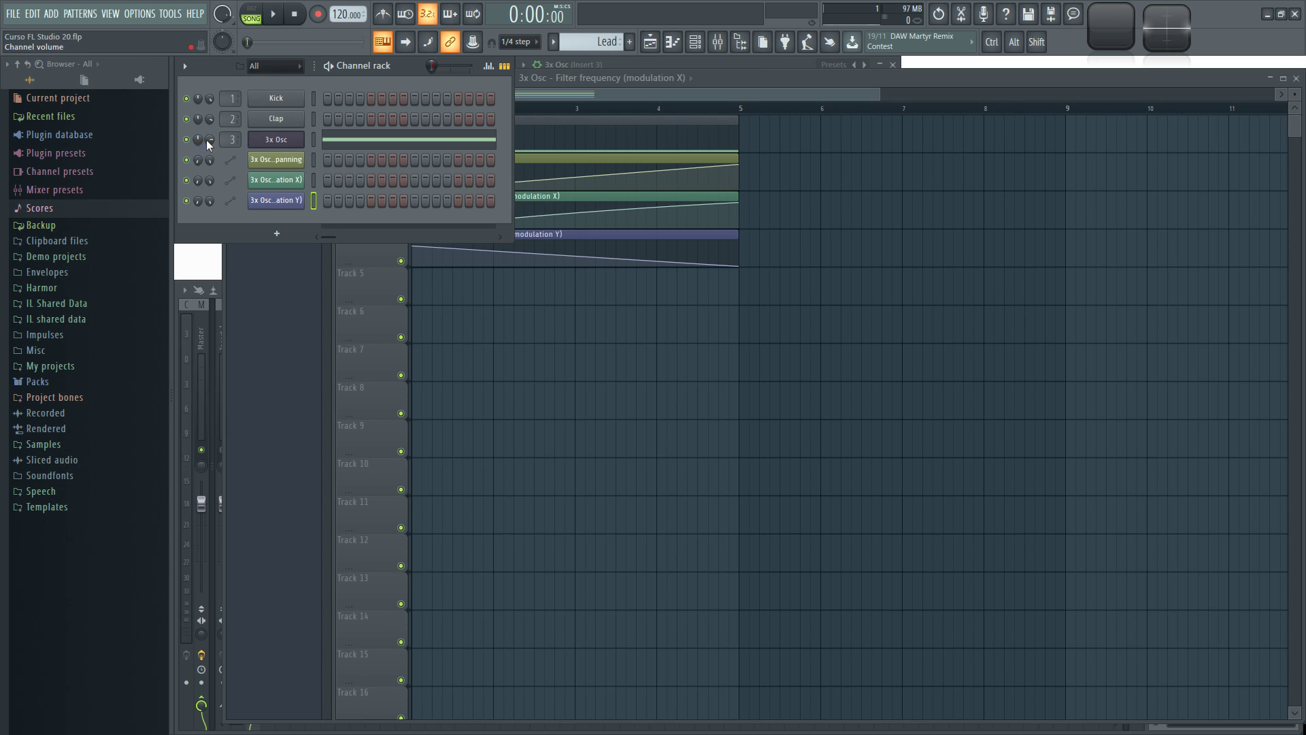
left_click(186, 160)
left_click(186, 180)
left_click(187, 201)
left_click(504, 295)
left_click(400, 260)
left_click(400, 223)
left_click(401, 184)
Step: Play the song repeatedly with the automation tracks muted, checking the pan and filter knob positions in 3x Osc
left_click(625, 64)
key("space")
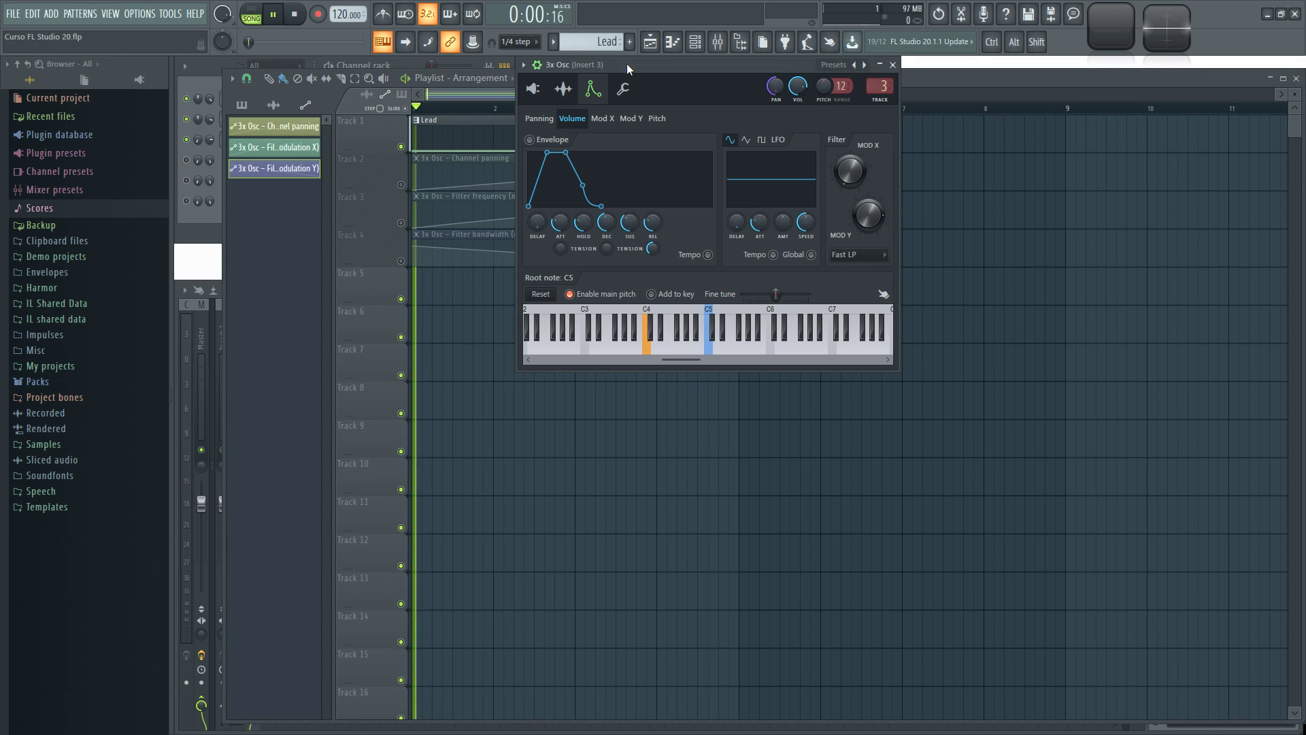
key("space")
left_click(414, 62)
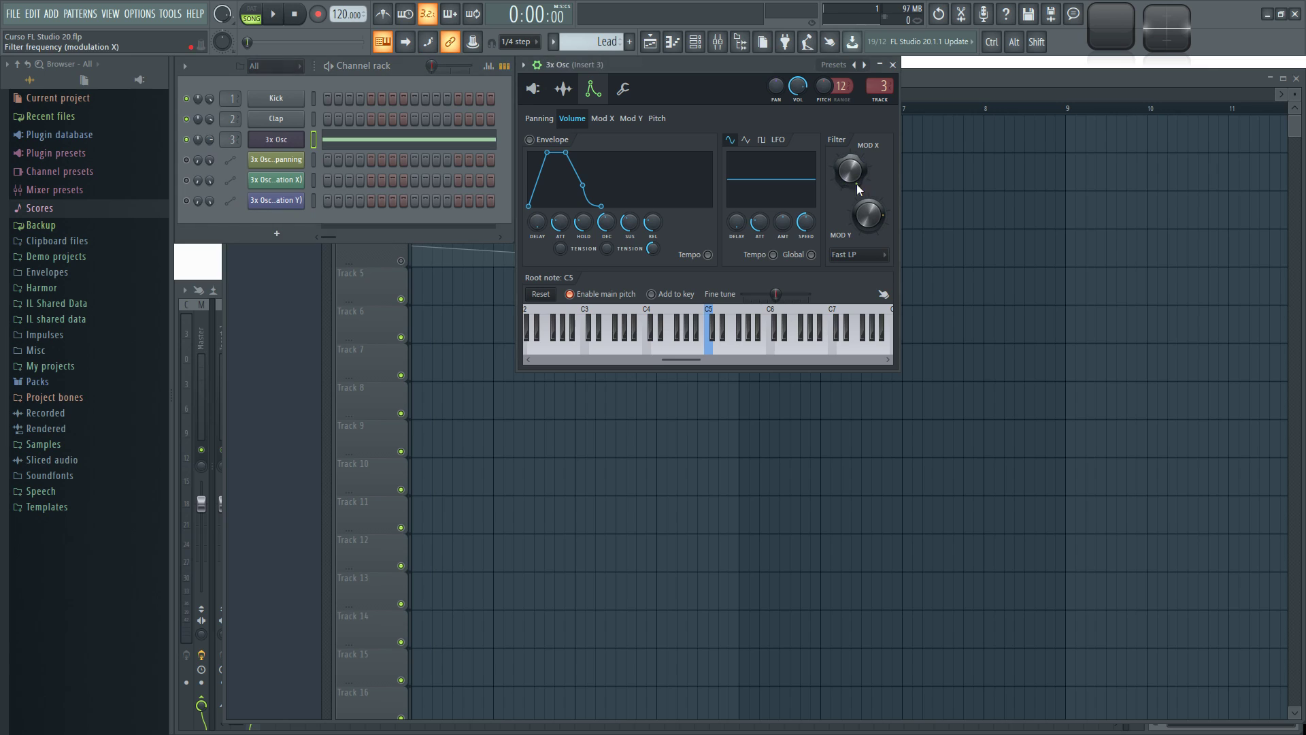
key("space")
key("space")
left_click(502, 374)
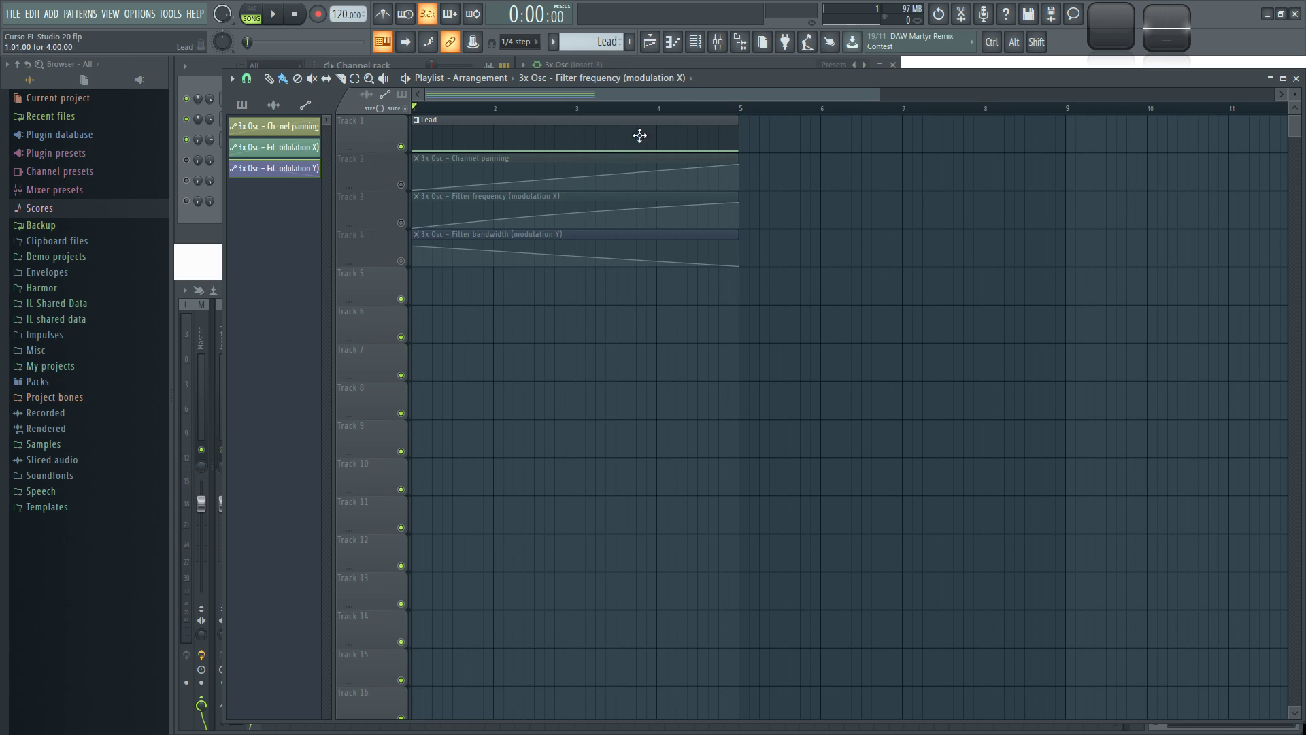
left_click(712, 67)
key("space")
key("space")
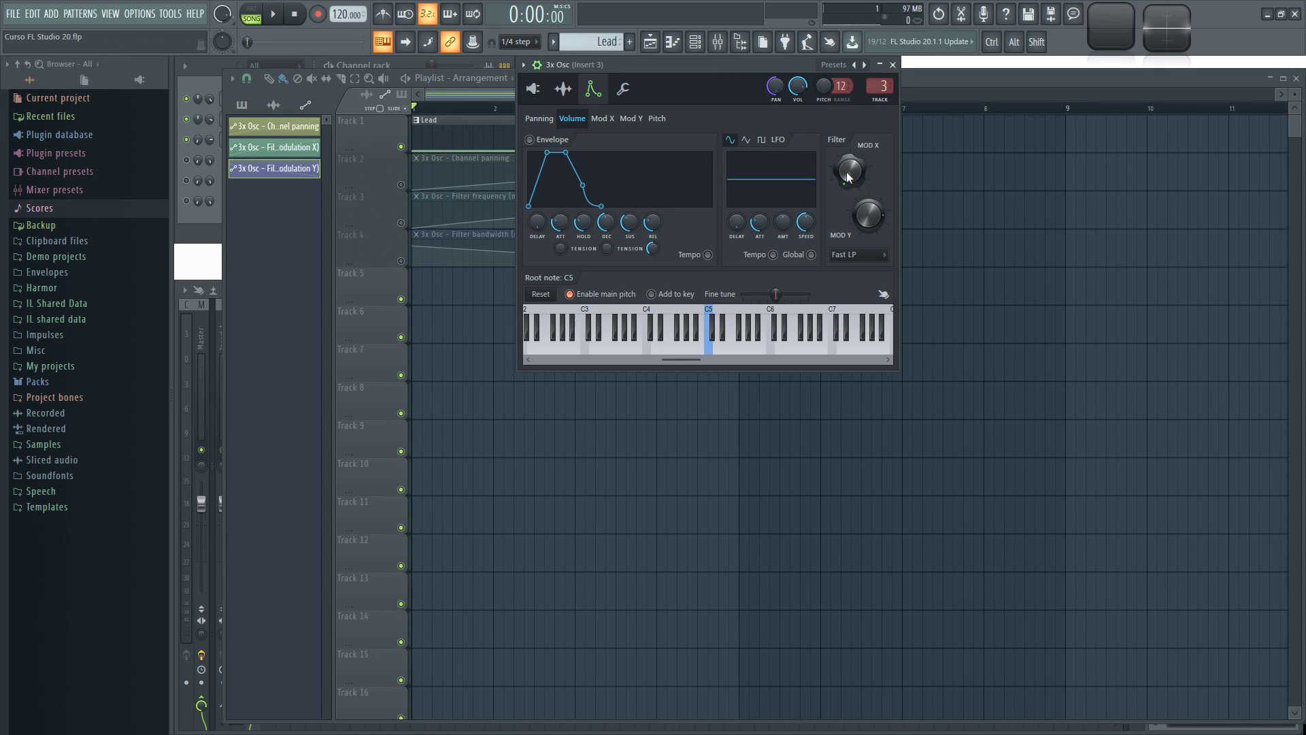
Step: Reset the 3x Osc channel panning to centre and initialise the song with this position
left_click(404, 63)
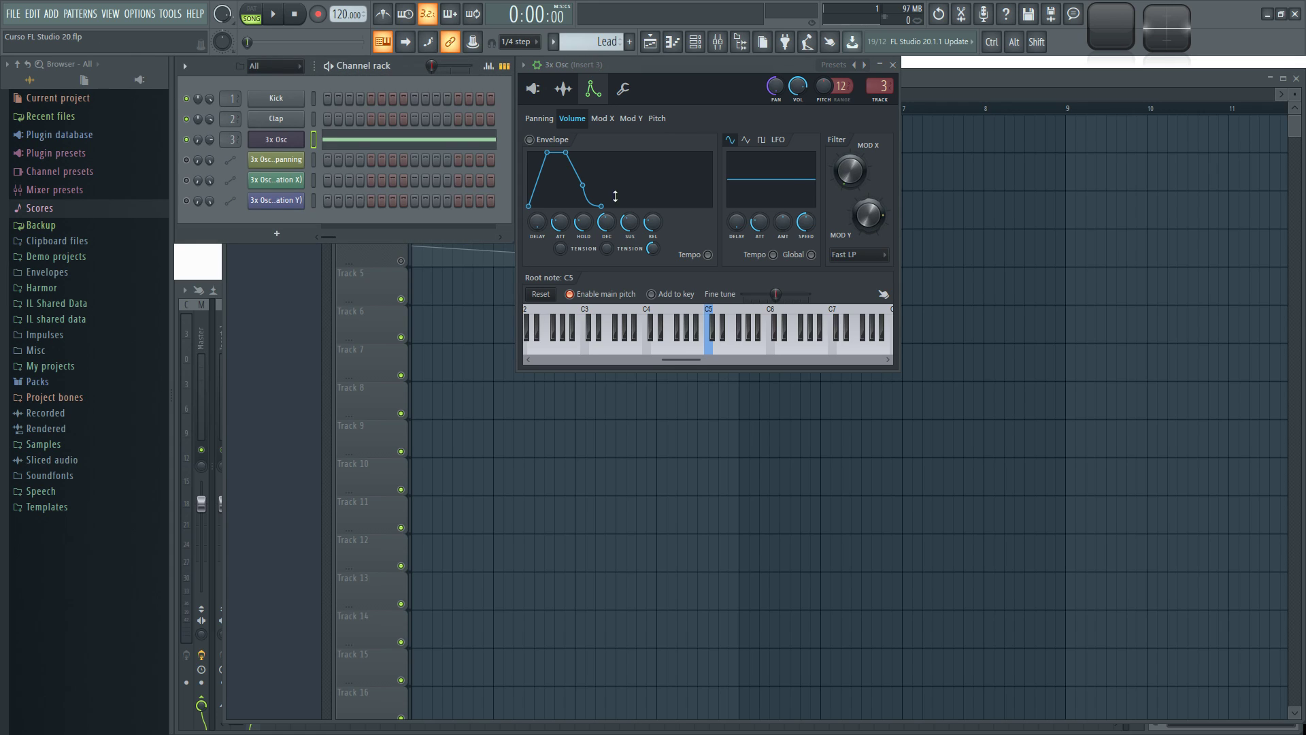
left_click(198, 140, "alt")
right_click(198, 140)
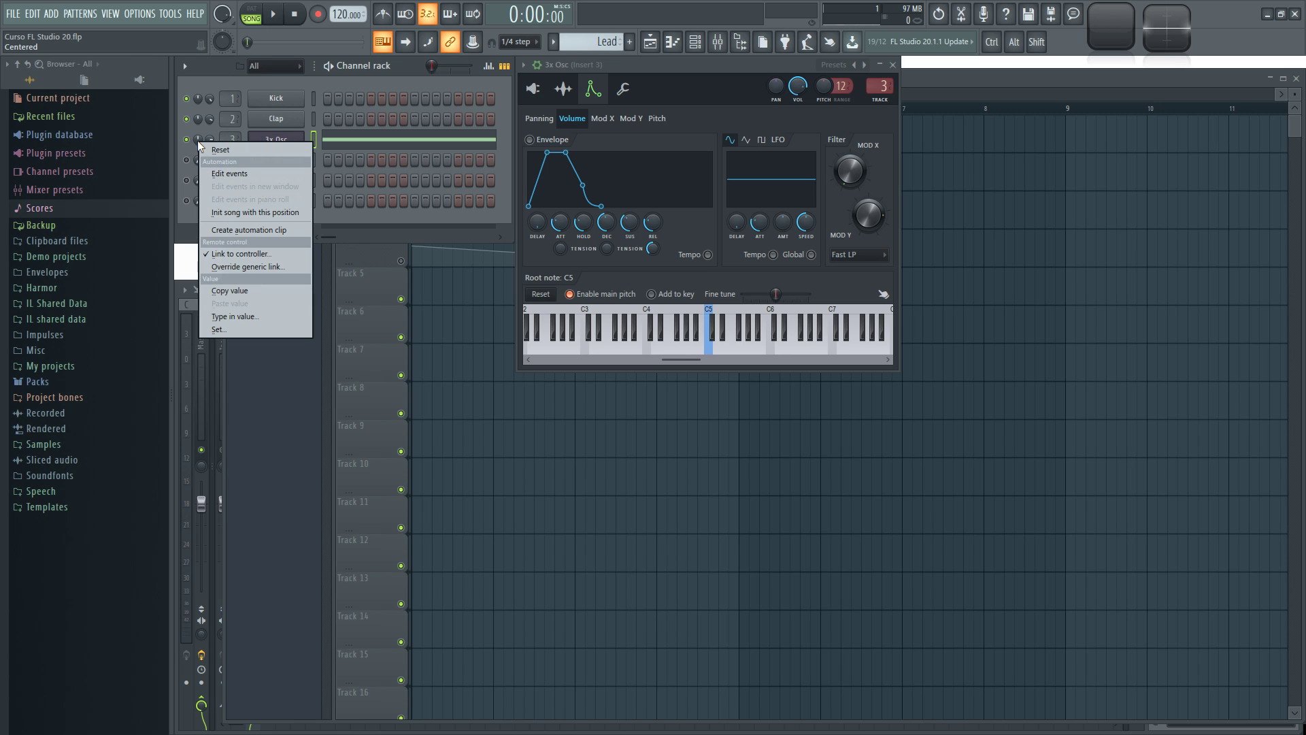
left_click(244, 212)
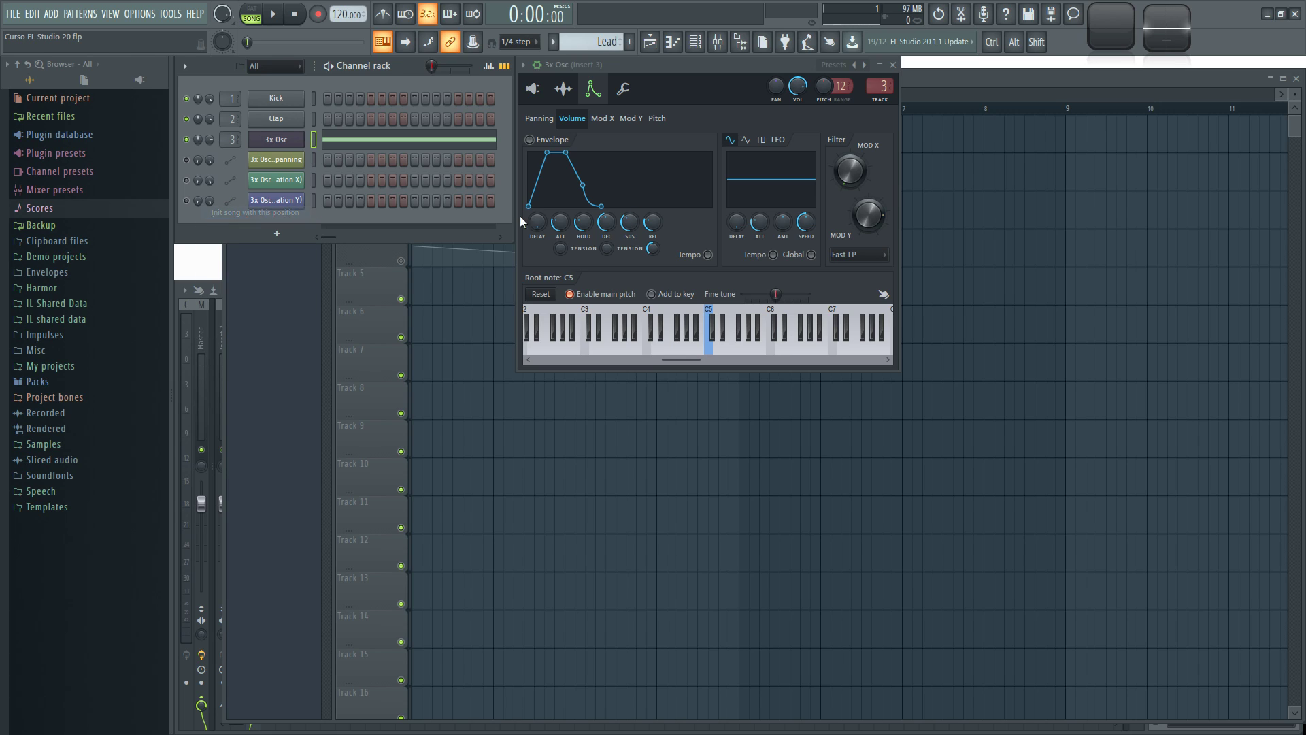
Step: Initialise the song with the current positions of the 3x Osc filter Mod X and Mod Y knobs
right_click(858, 176)
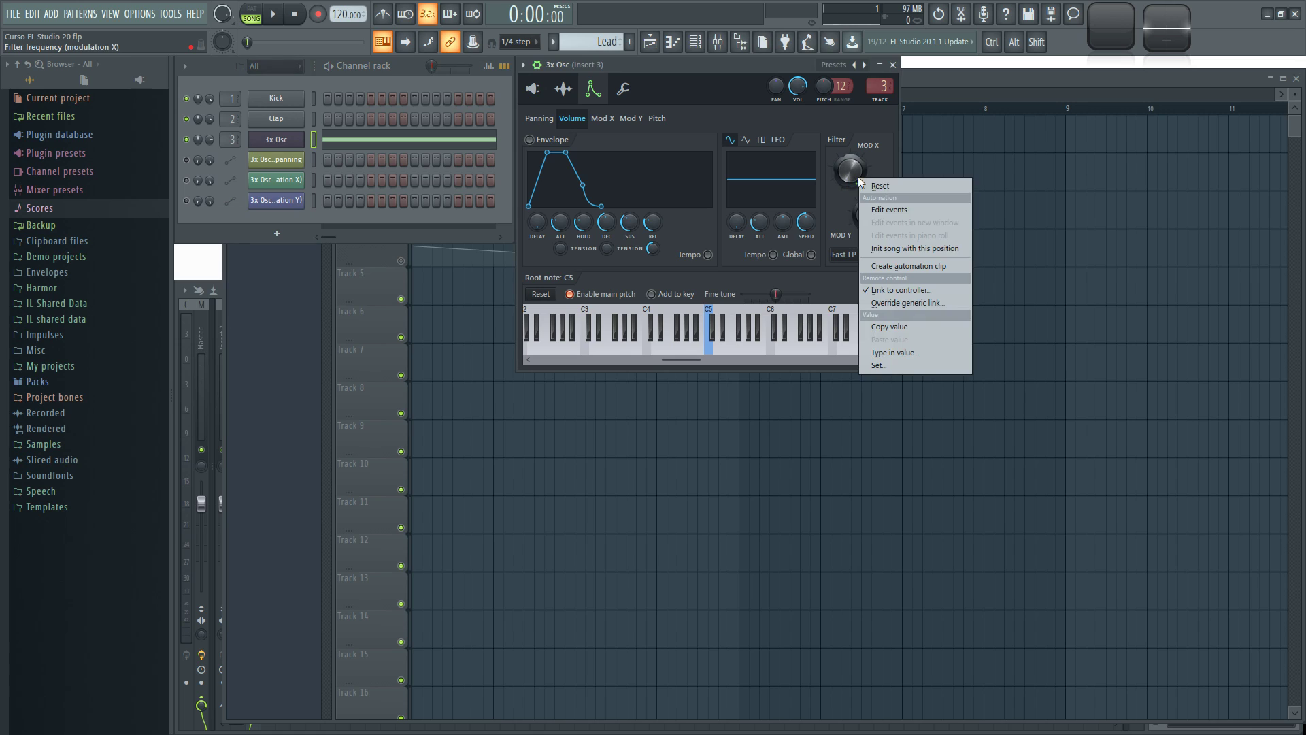
left_click(891, 247)
right_click(876, 220)
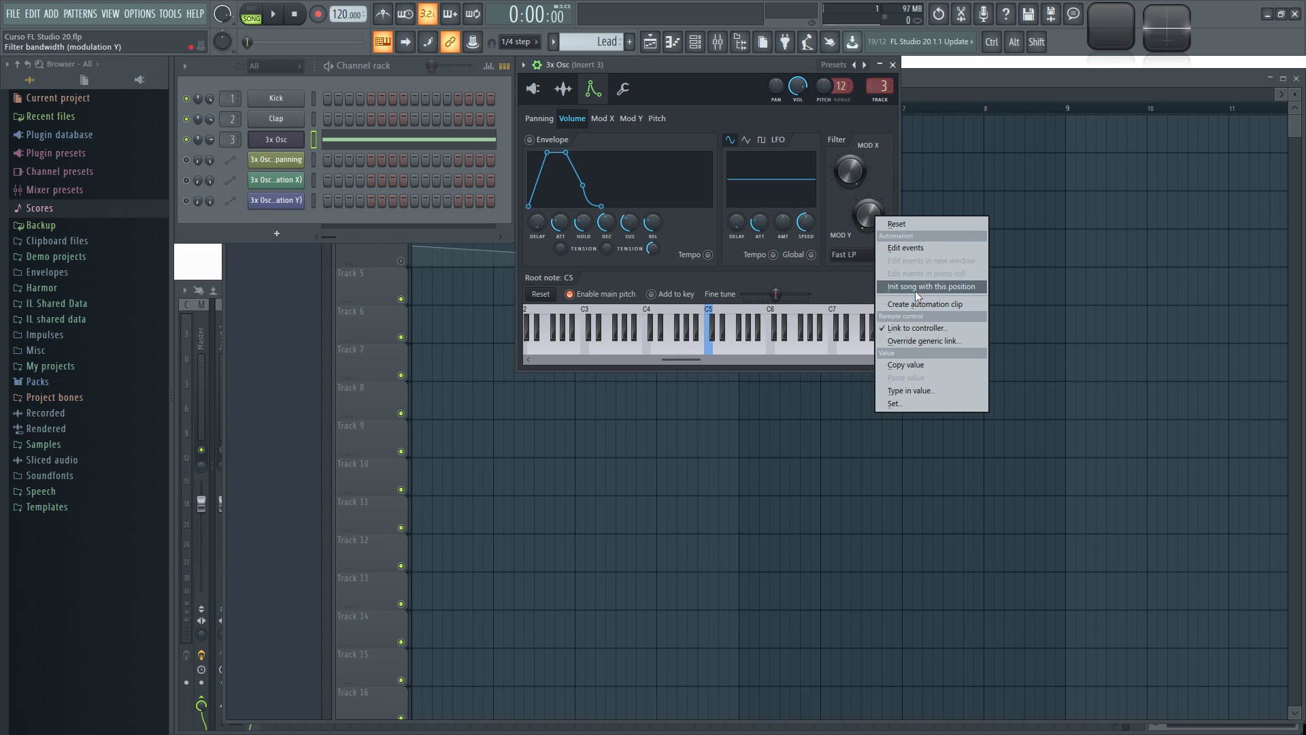
left_click(916, 289)
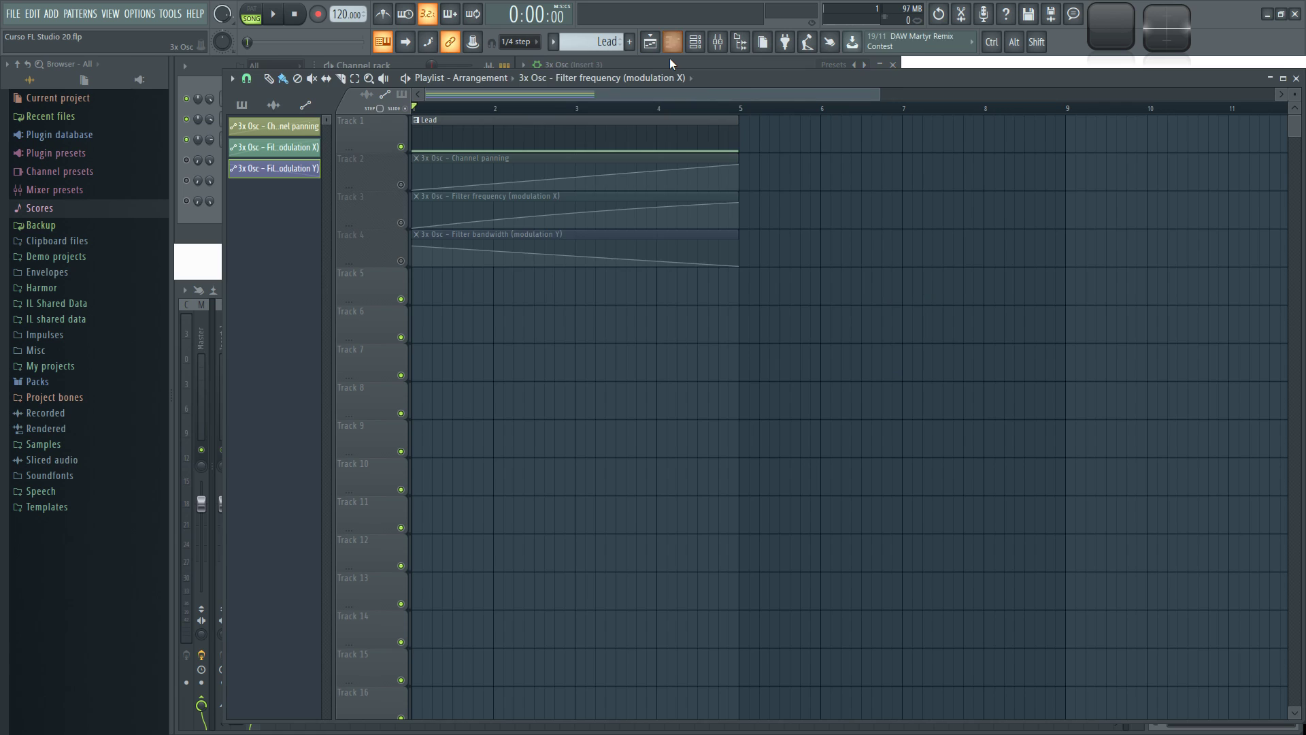
Step: Play the song briefly with 3x Osc in view to check the initialised knob positions
left_click(669, 60)
key("space")
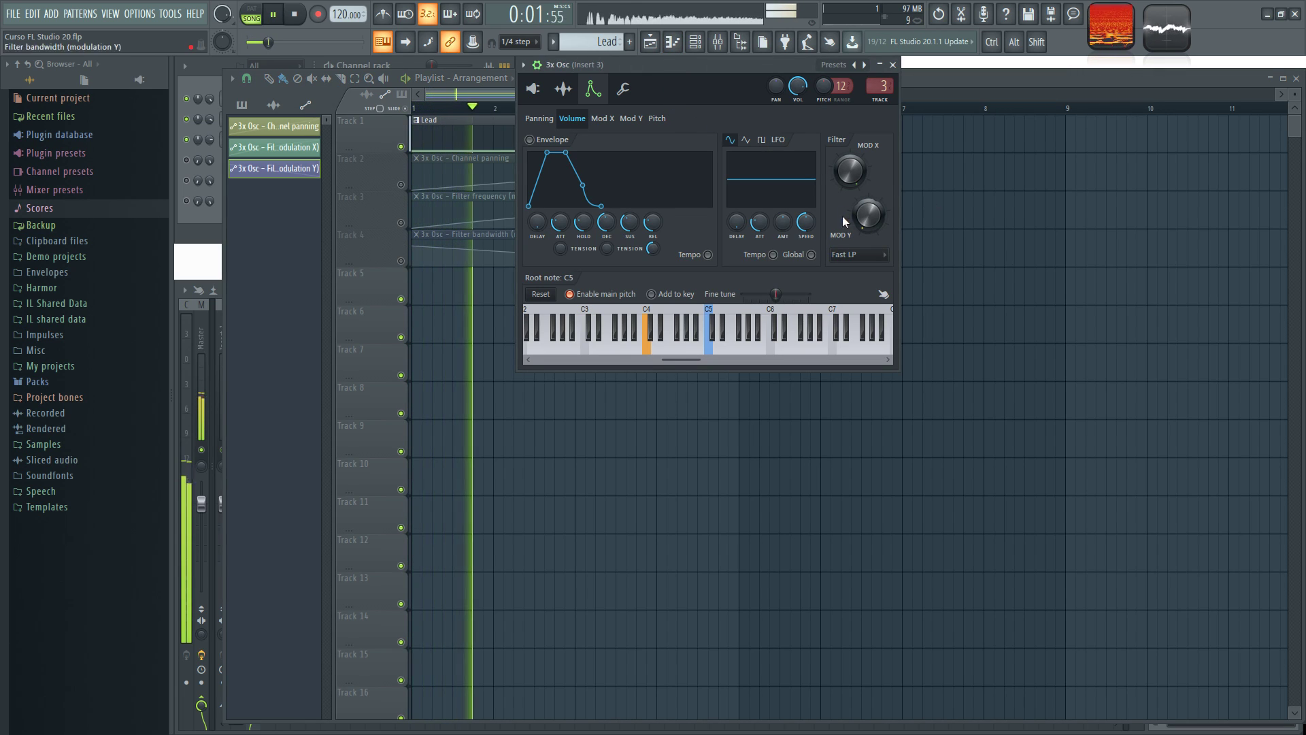
key("space")
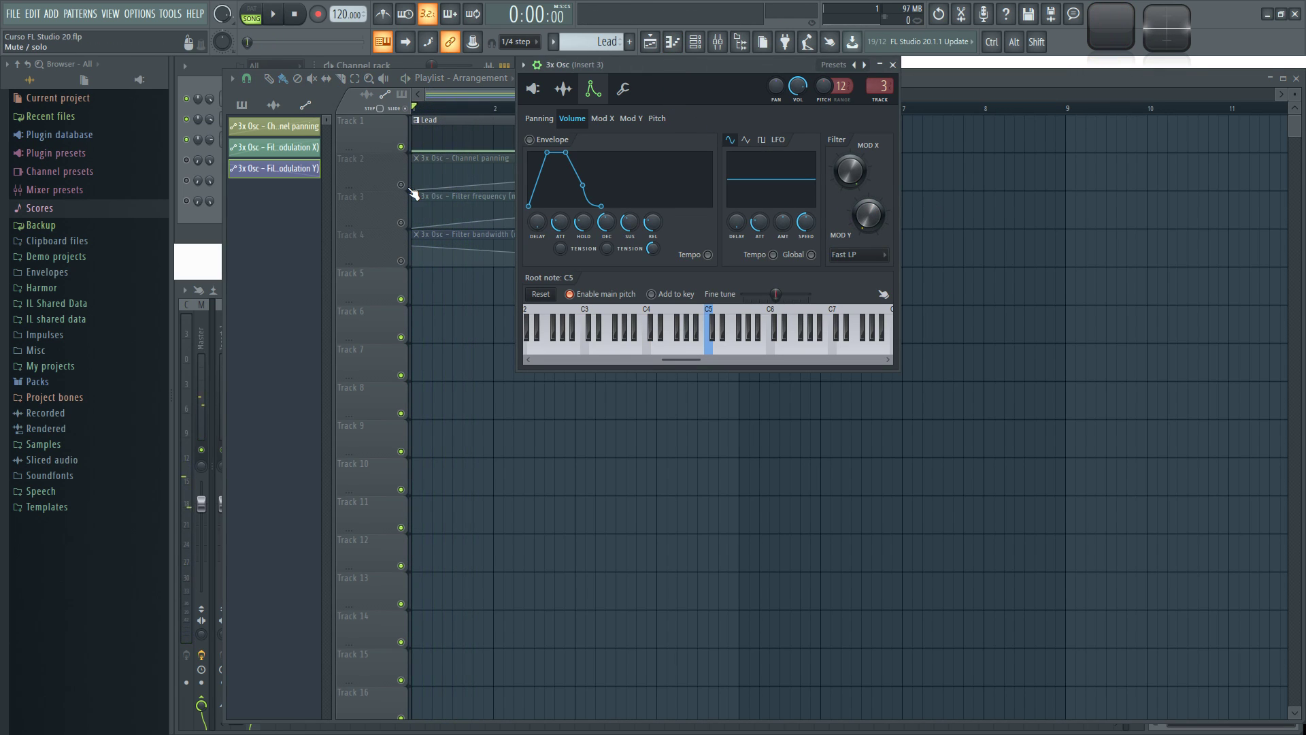
Step: Unmute playlist tracks 2, 3 and 4 and play the song with the 3x Osc window in view
left_click(401, 185)
left_click(401, 222)
left_click(401, 260)
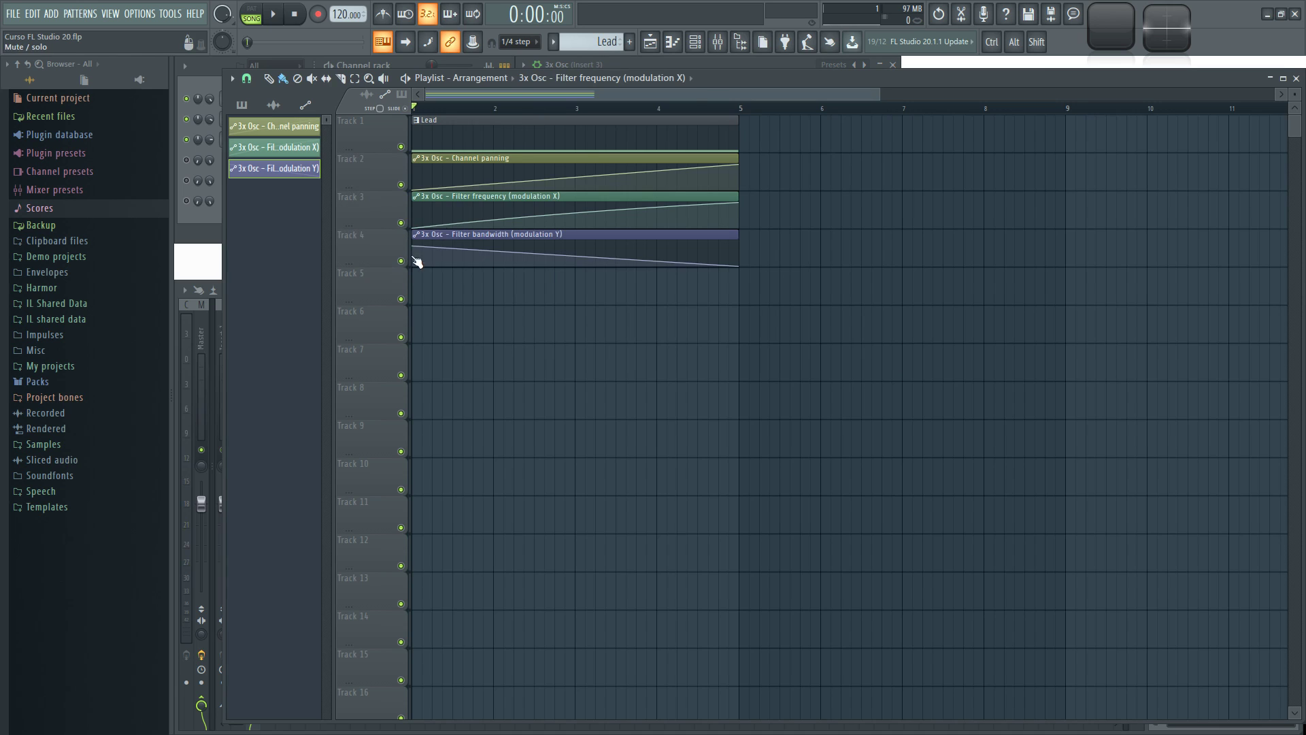
left_click(717, 65)
key("space")
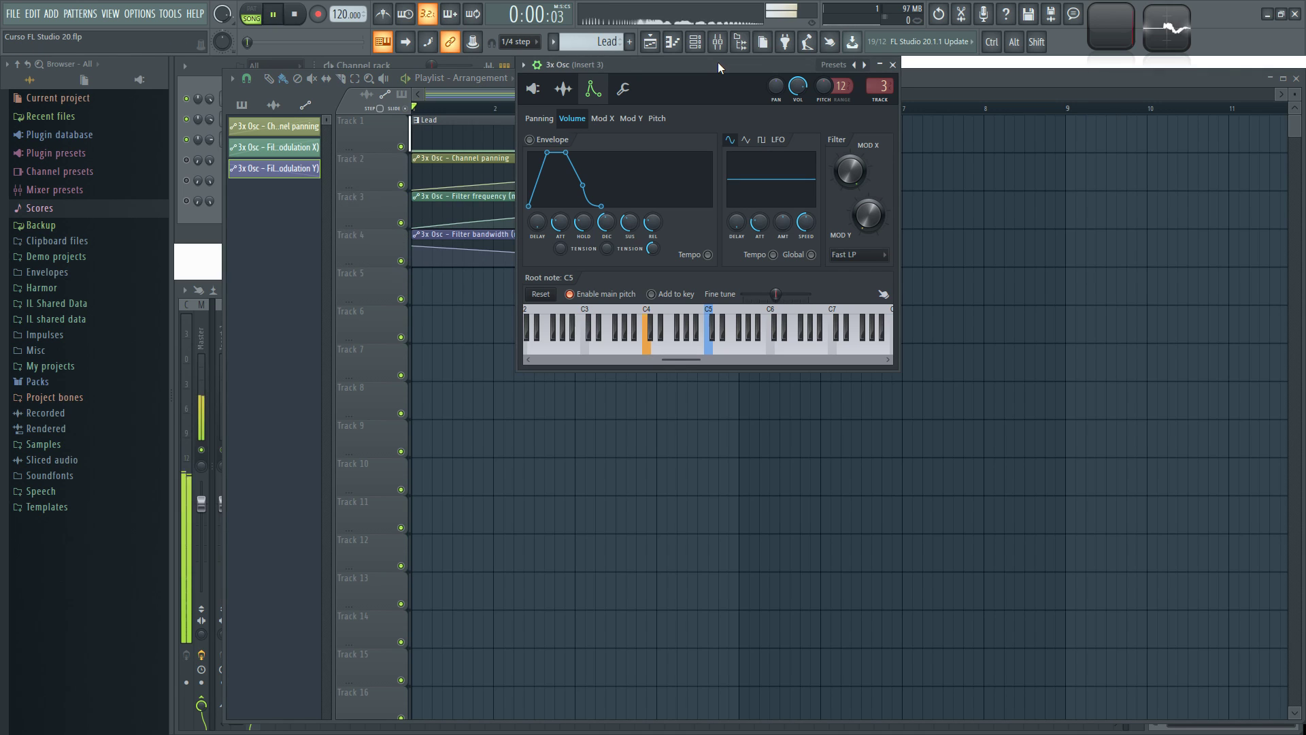
Step: Toggle the mute state of the three 3x Osc automation clip channels and back, playing the song to compare both states
key("space")
left_click(187, 161)
left_click(186, 181)
left_click(187, 201)
key("space")
key("space")
left_click(188, 201)
left_click(186, 181)
left_click(187, 161)
key("space")
key("space")
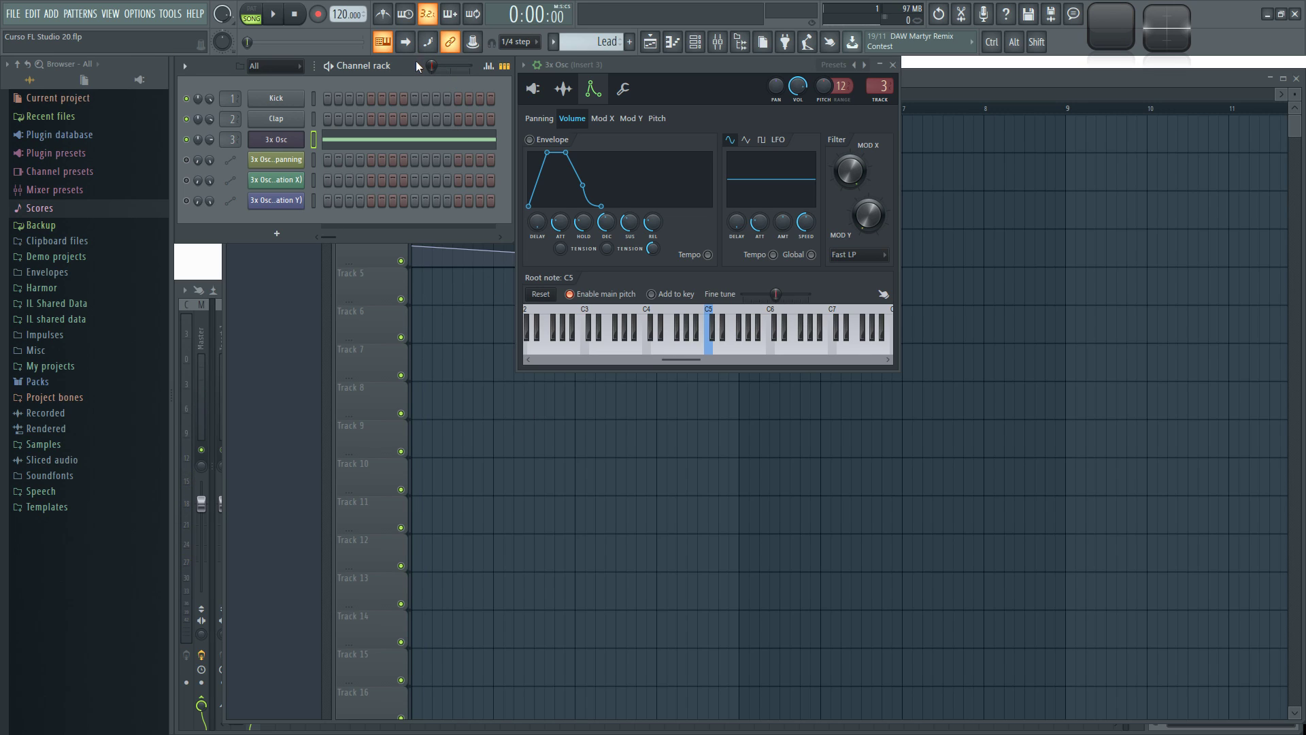
Step: Open the event editor for the 3x Osc channel panning, reposition its window and enlarge it
right_click(211, 141)
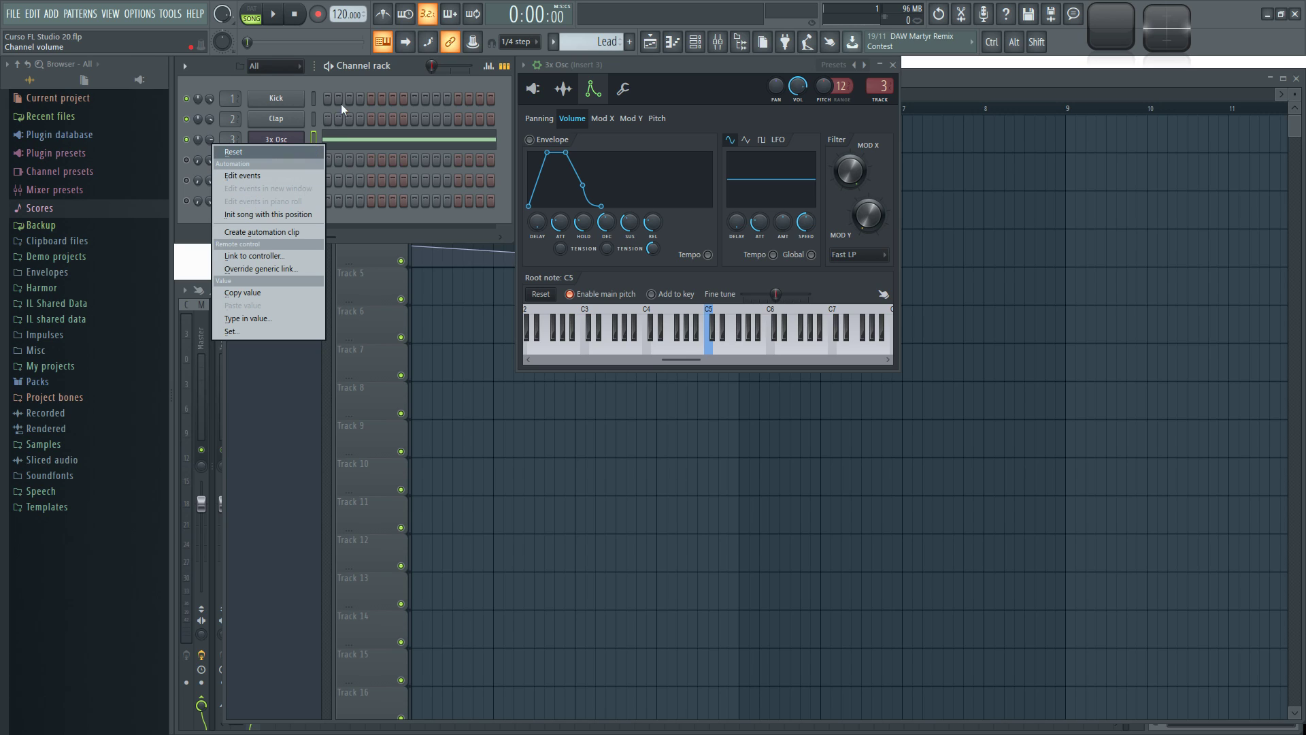
left_click(406, 66)
right_click(197, 141)
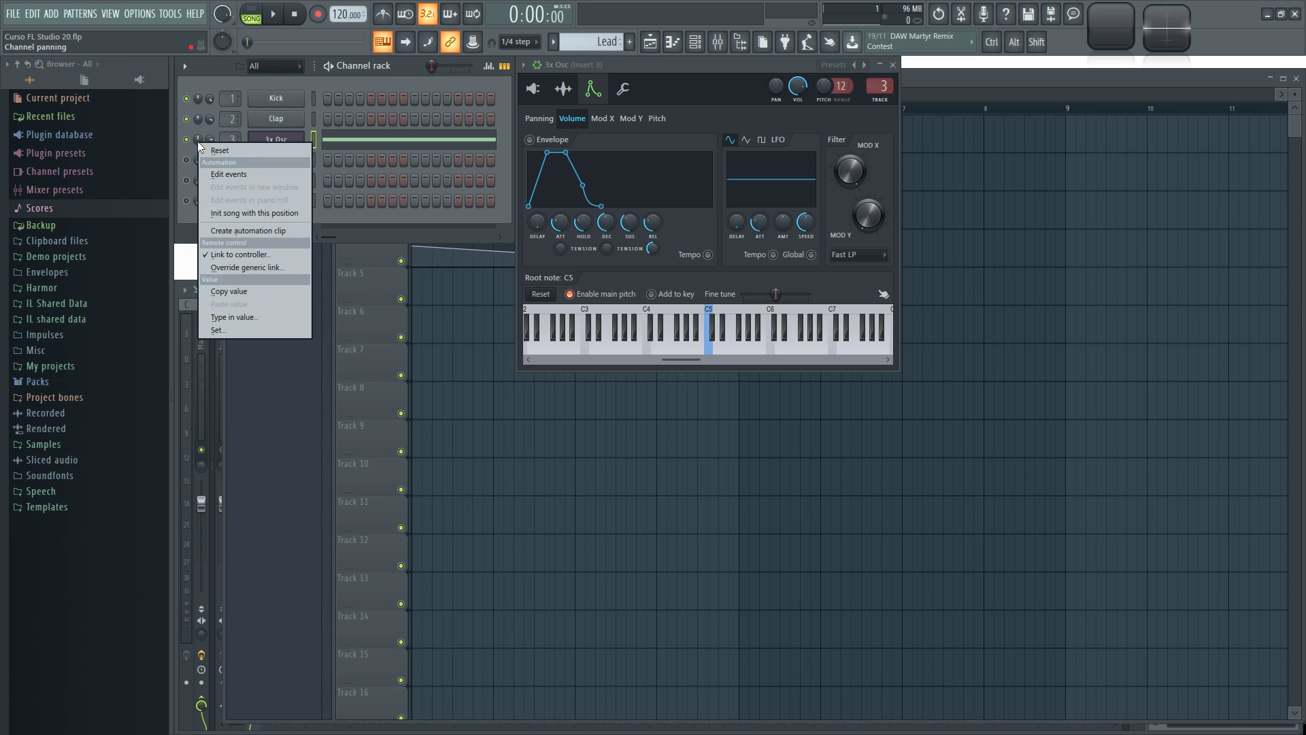
left_click(222, 177)
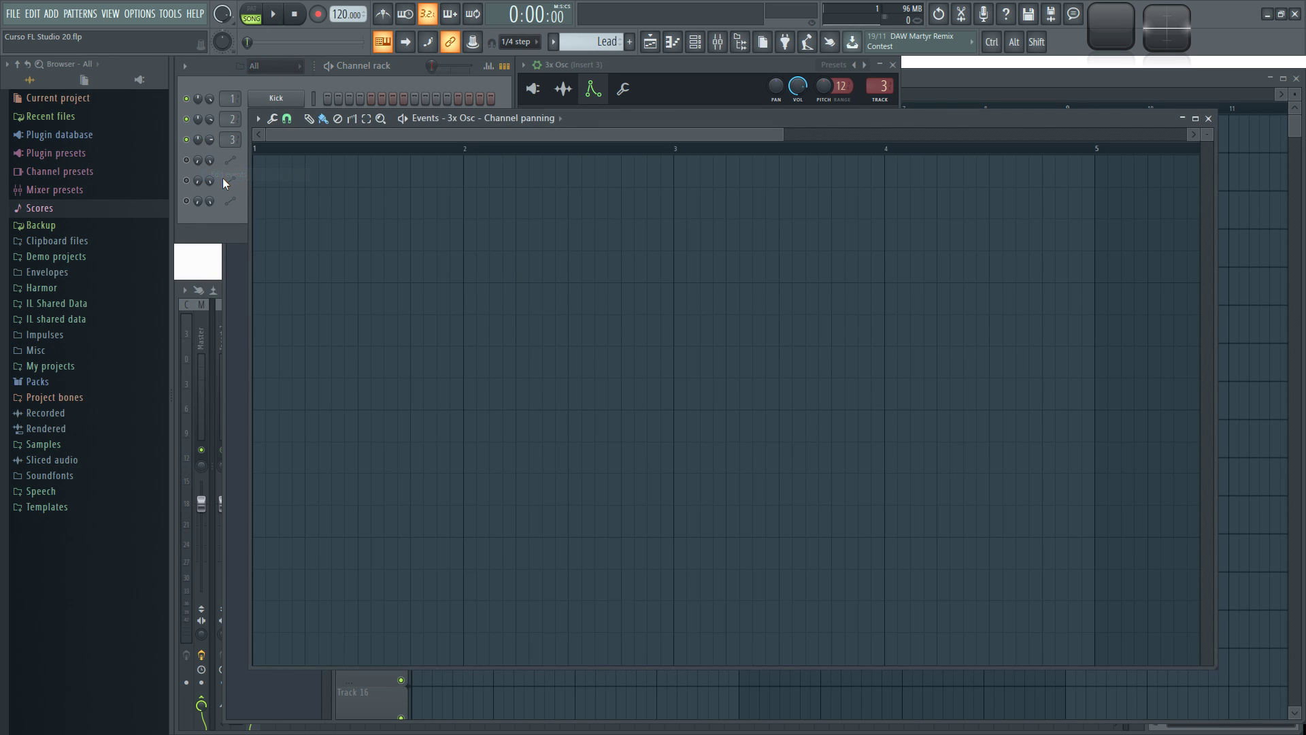
left_click_drag(667, 119, 624, 89)
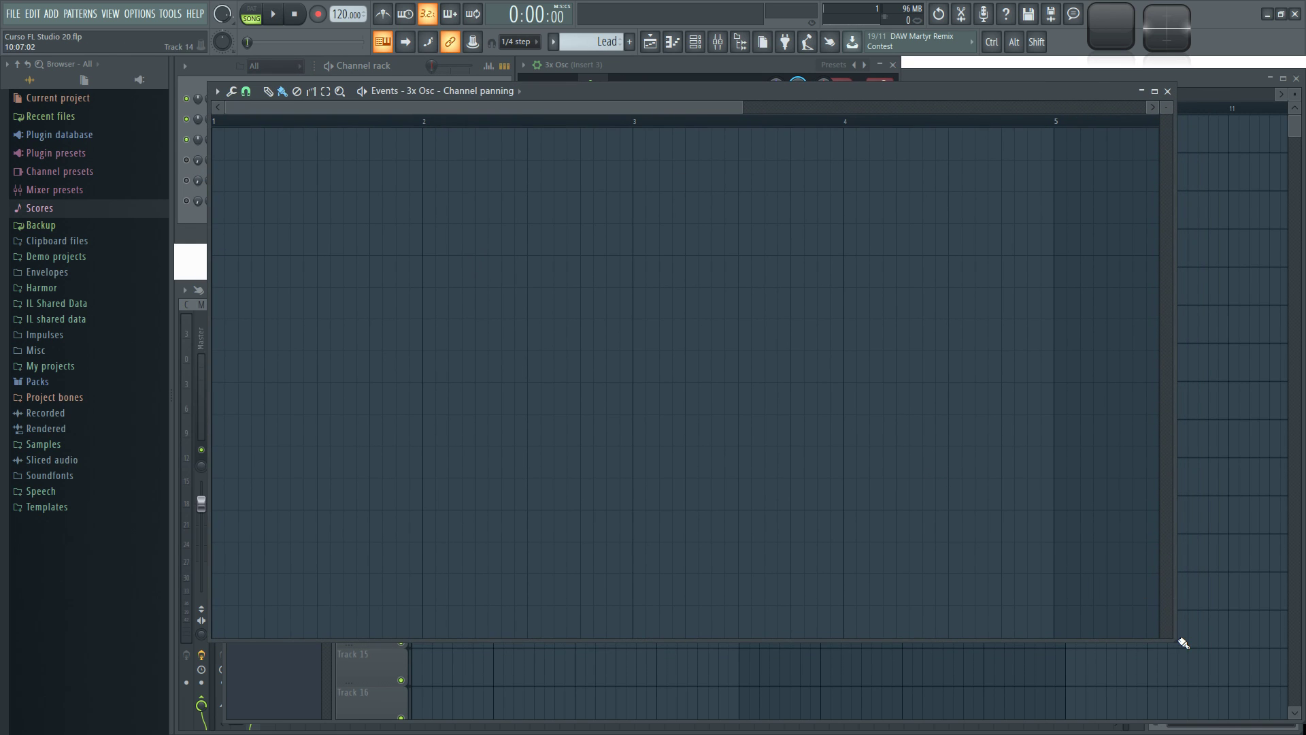
left_click_drag(1176, 641, 1219, 664)
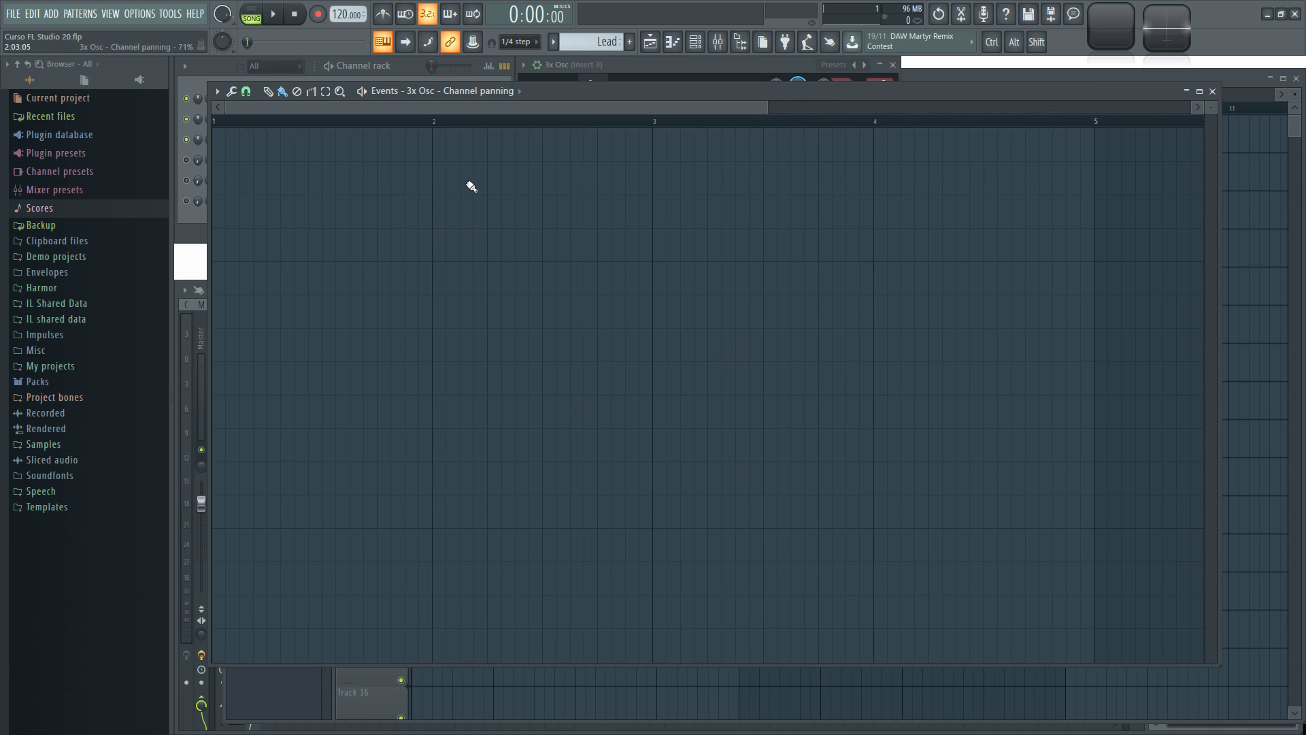
Step: Play the song twice with the empty channel panning event editor in view
key("space")
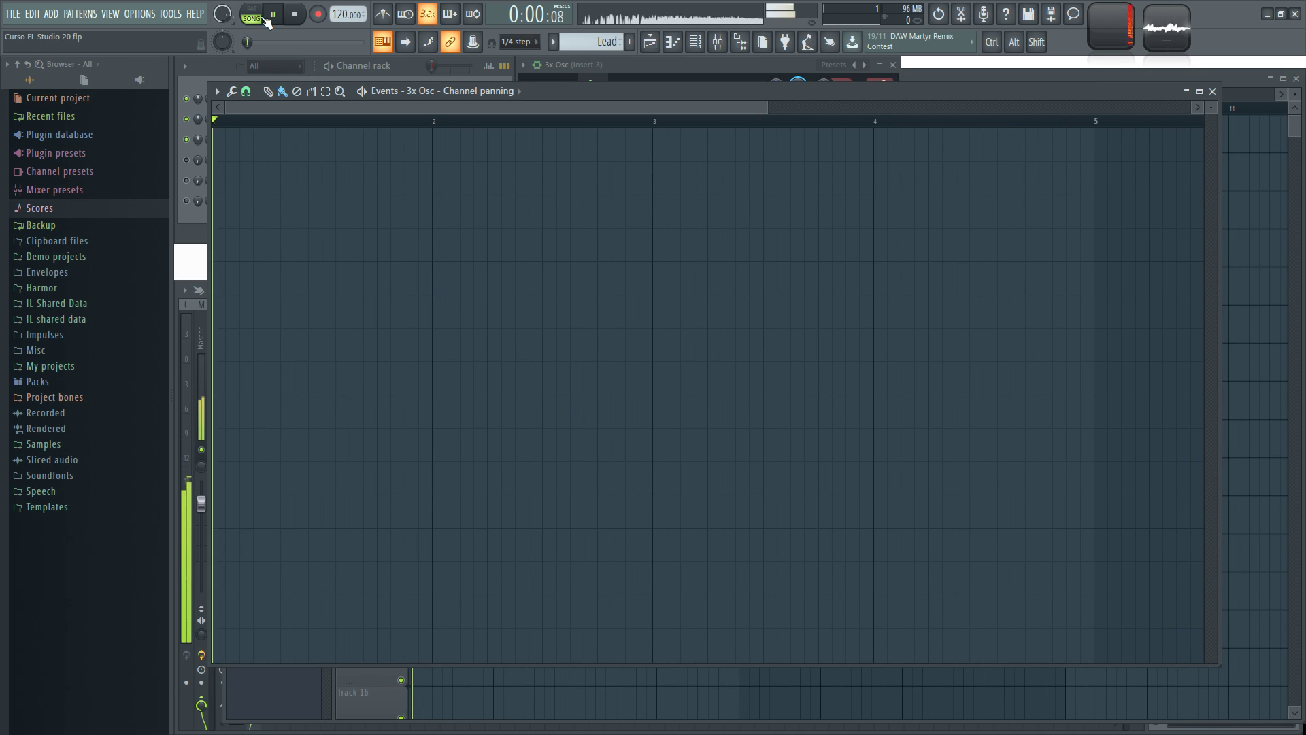
key("space")
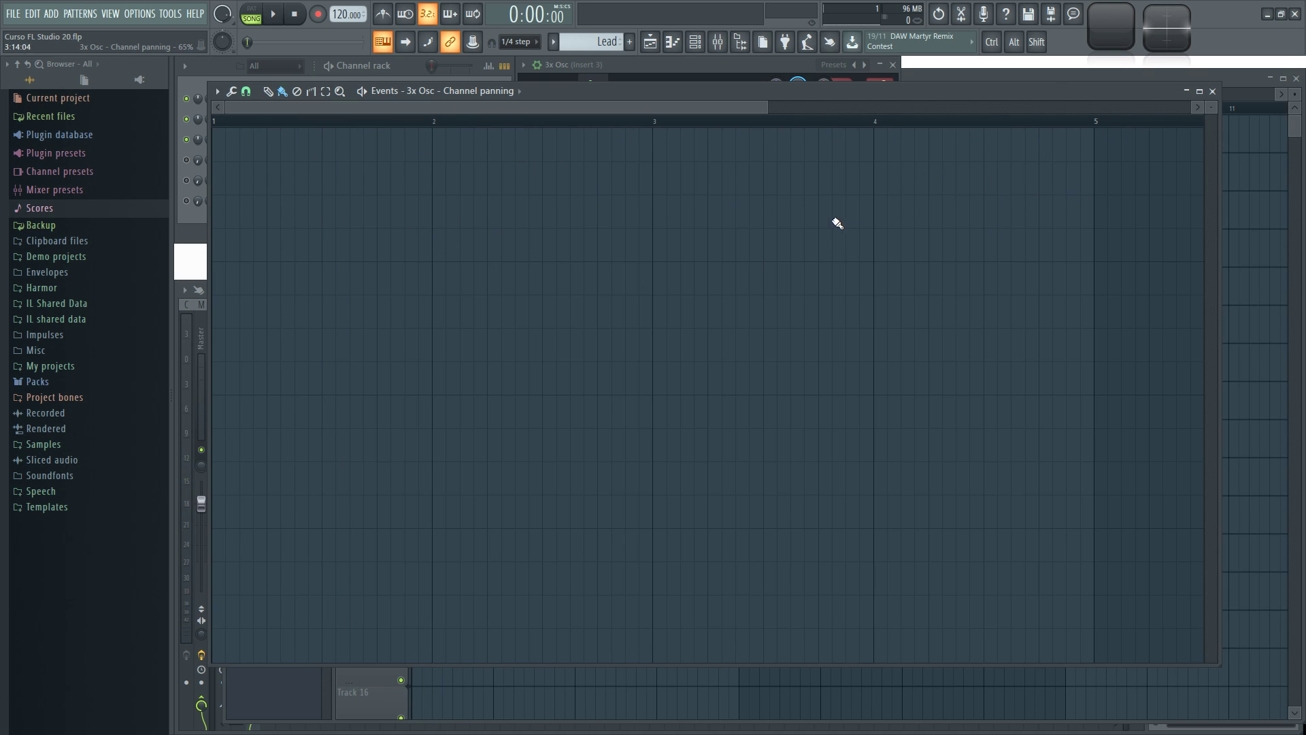
key("space")
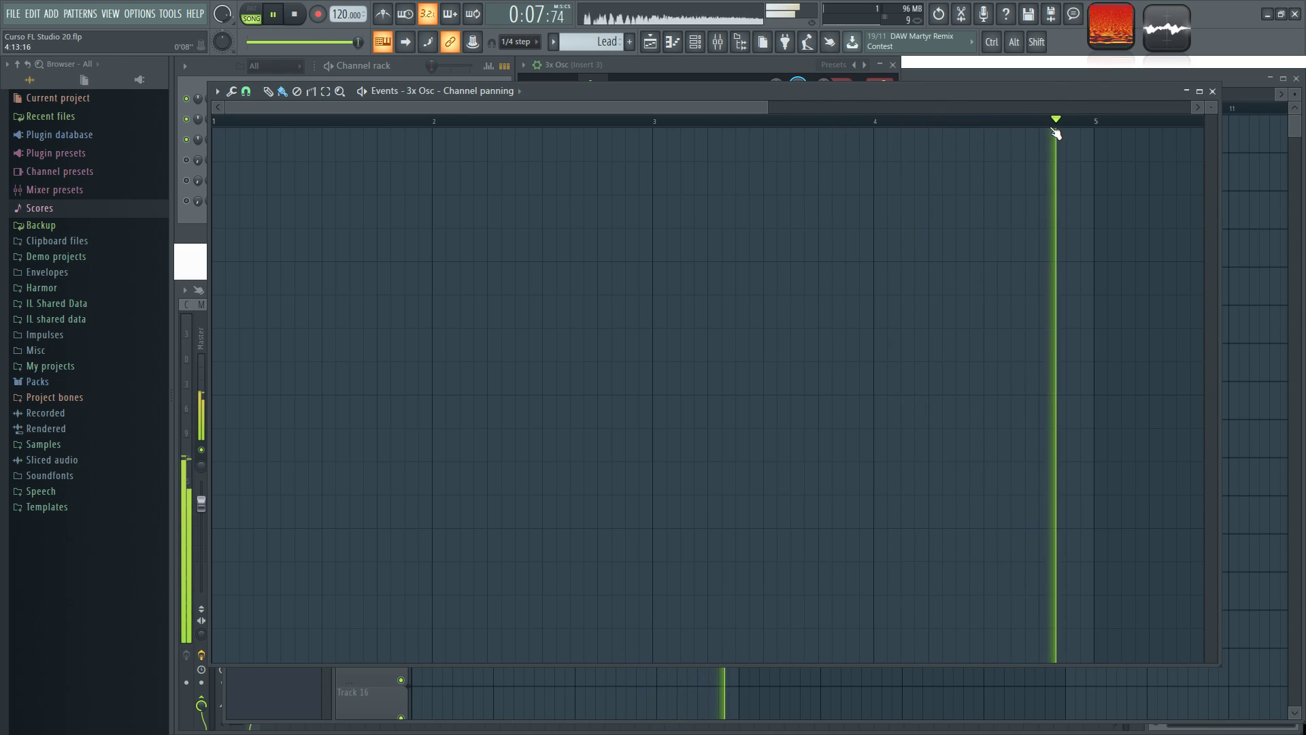
key("space")
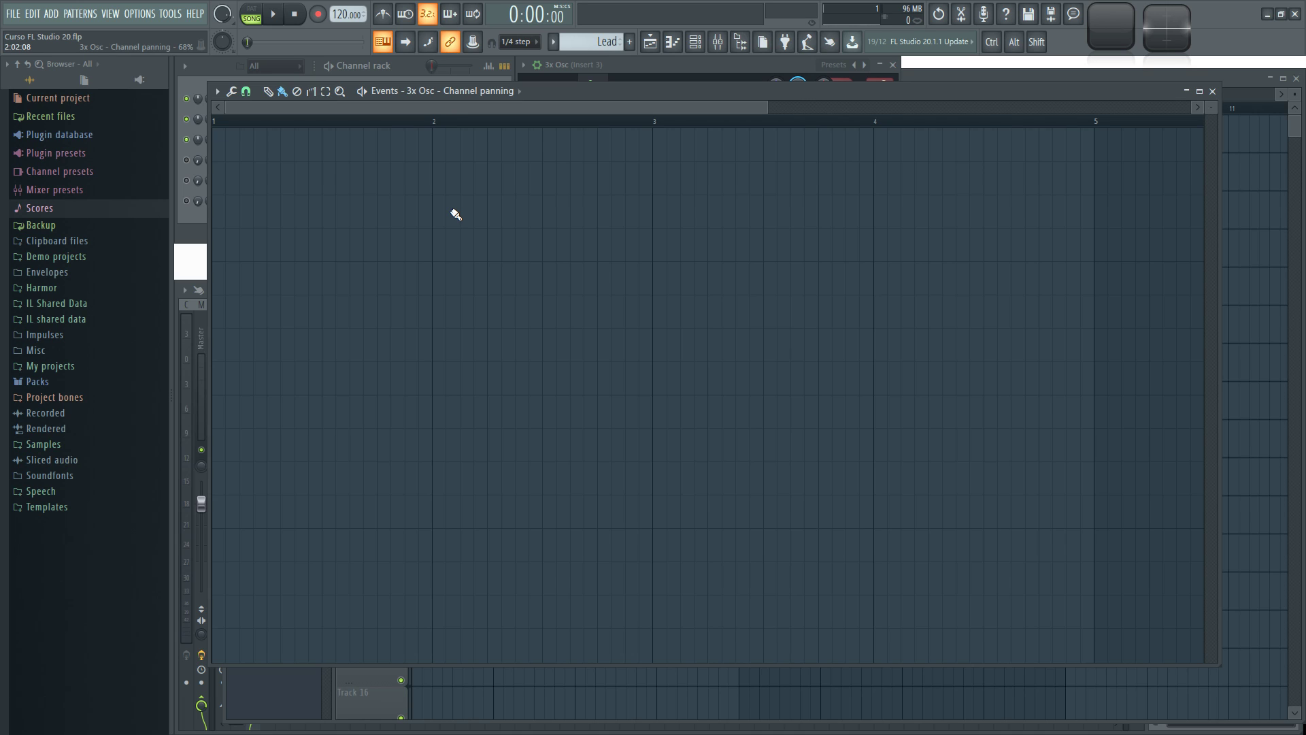
Step: Bring the playlist to the front and increase the height of Track 1, which holds the Lead pattern
left_click(1237, 88)
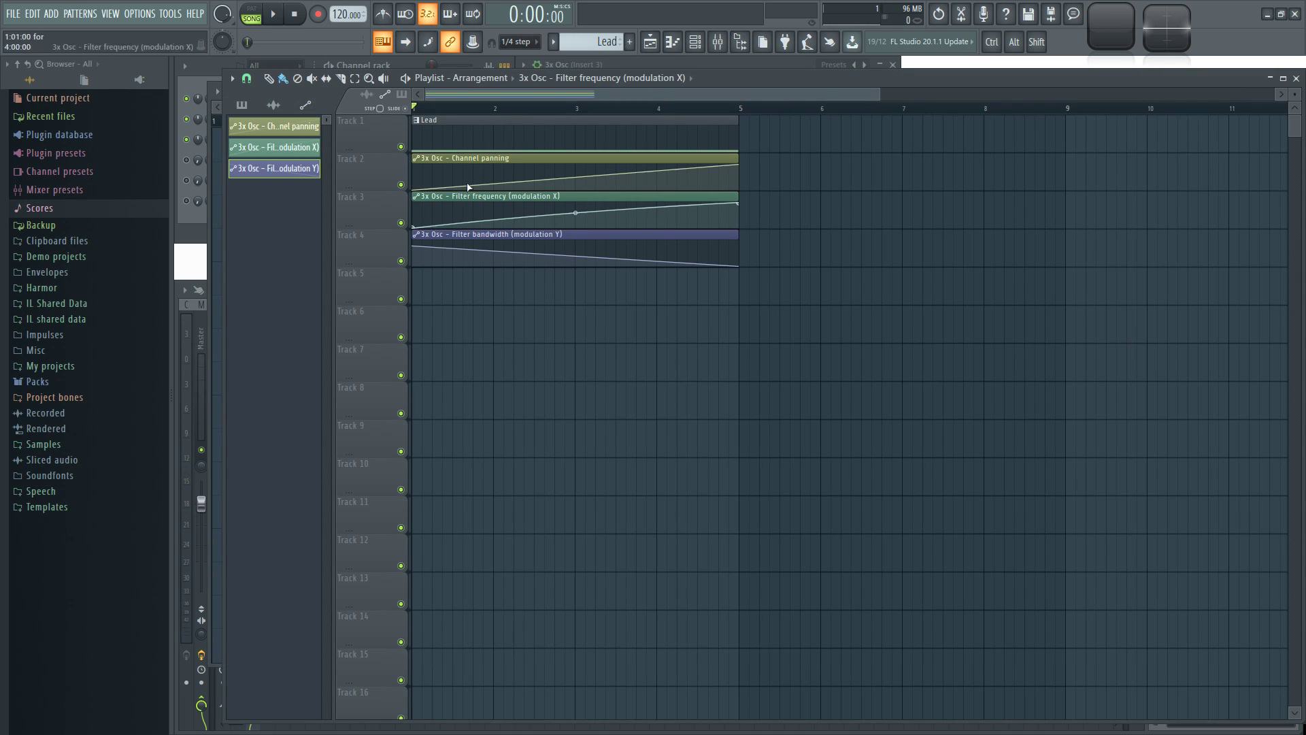
left_click_drag(514, 157, 458, 174)
left_click_drag(361, 151, 361, 272)
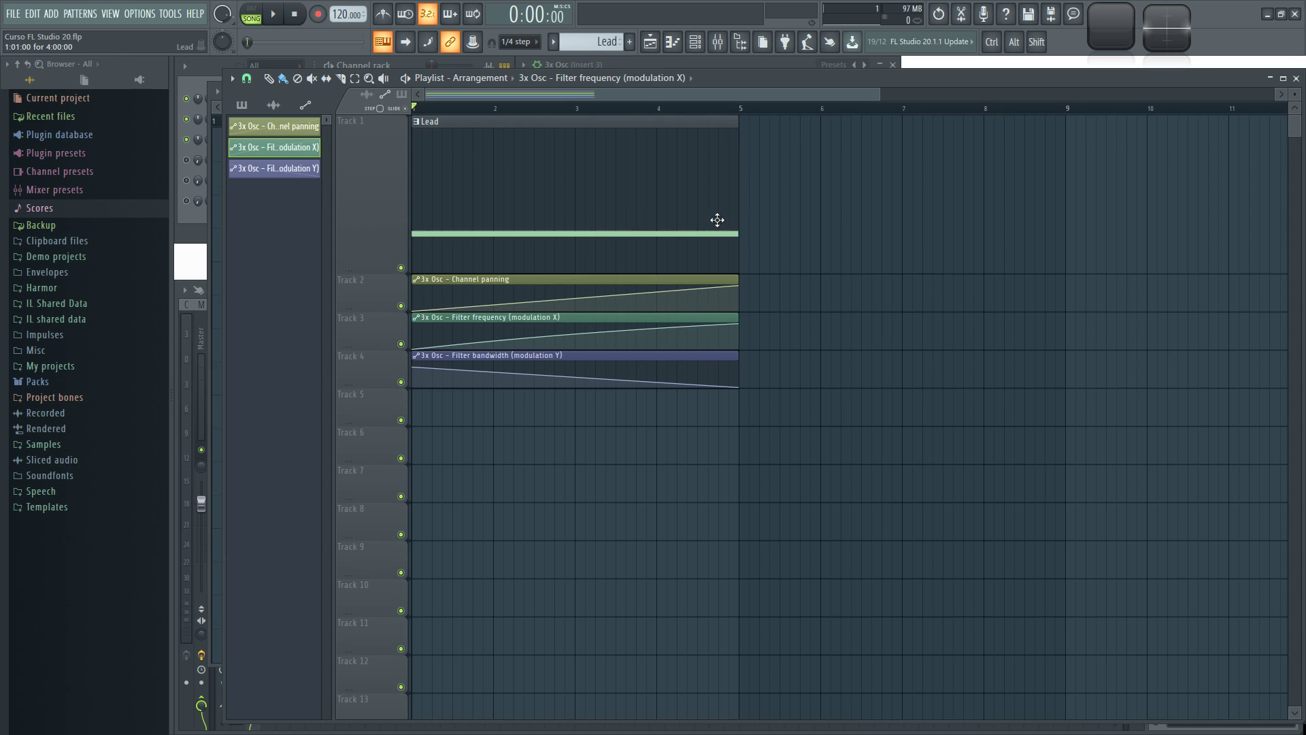
mouse_move(738, 286)
left_mouse_down()
mouse_move(803, 286)
mouse_move(742, 286)
left_mouse_up()
Step: Reopen the event editor for the 3x Osc channel panning from the channel rack and adjust its window position
left_click(413, 61)
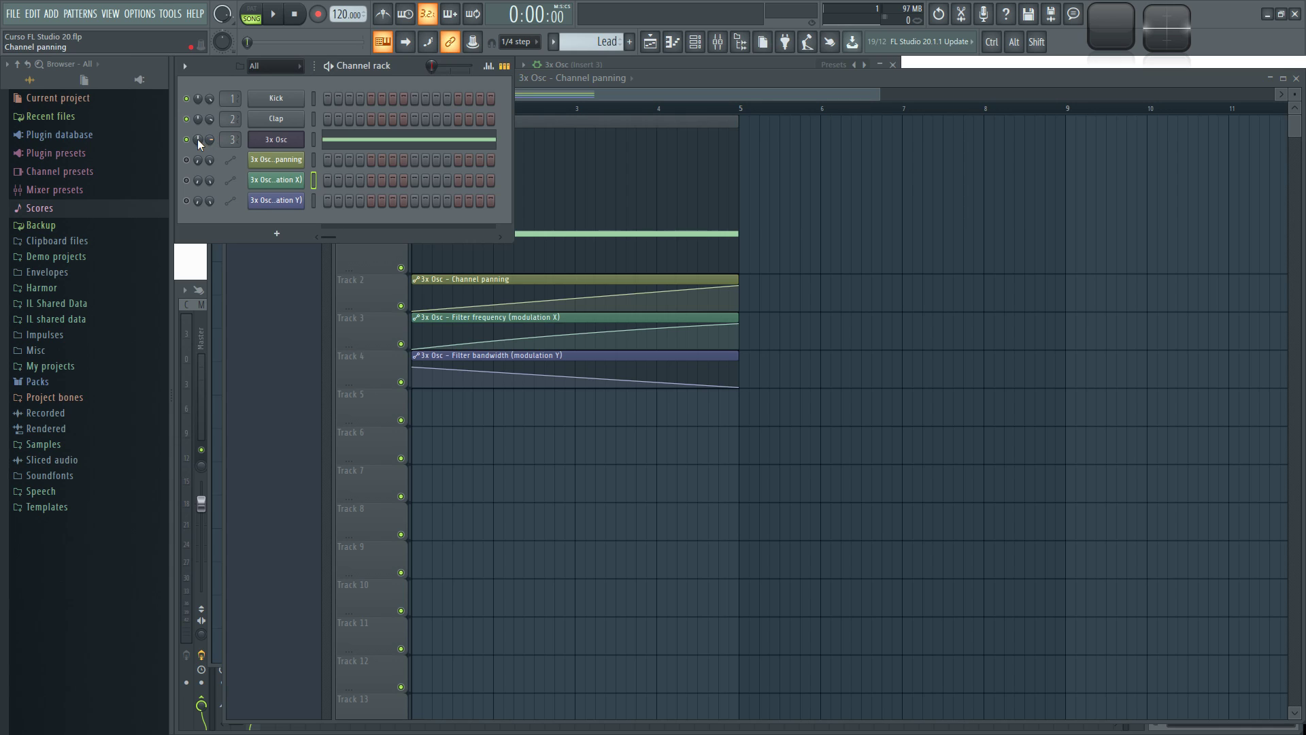
right_click(197, 139)
left_click(242, 173)
right_click(197, 142)
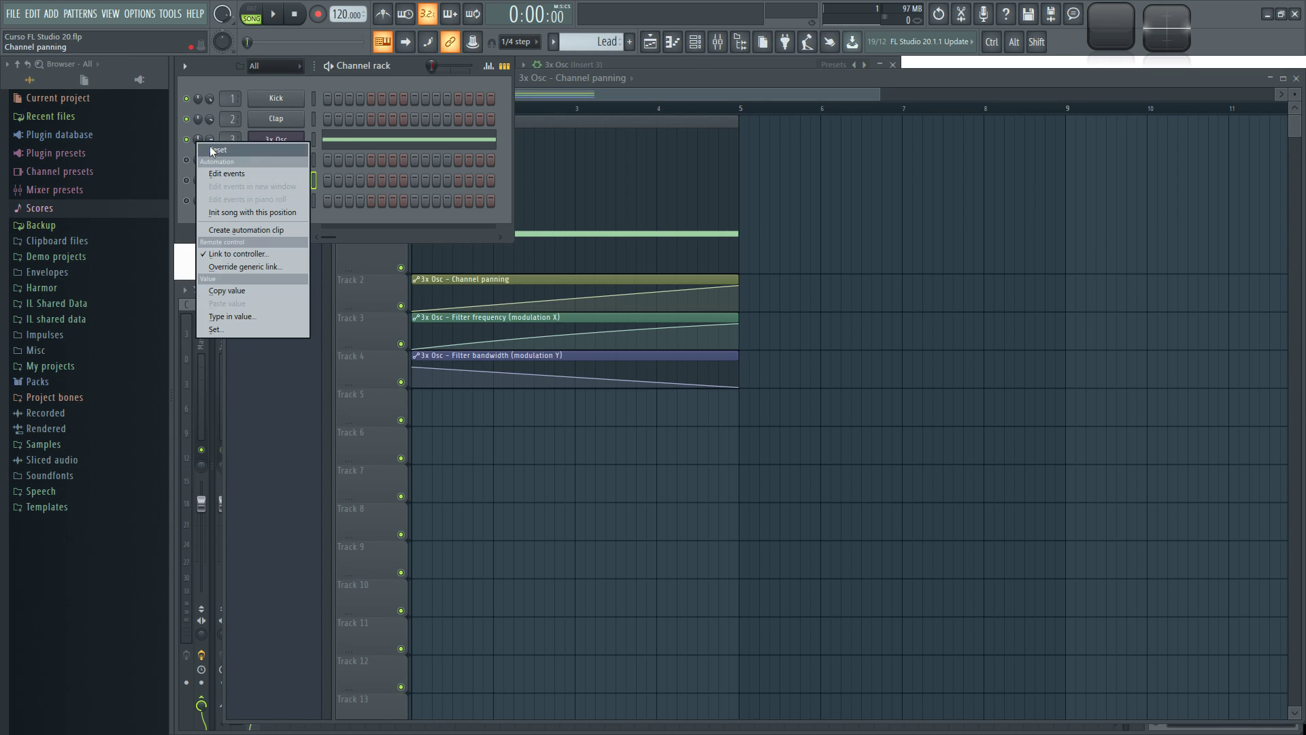
left_click(246, 174)
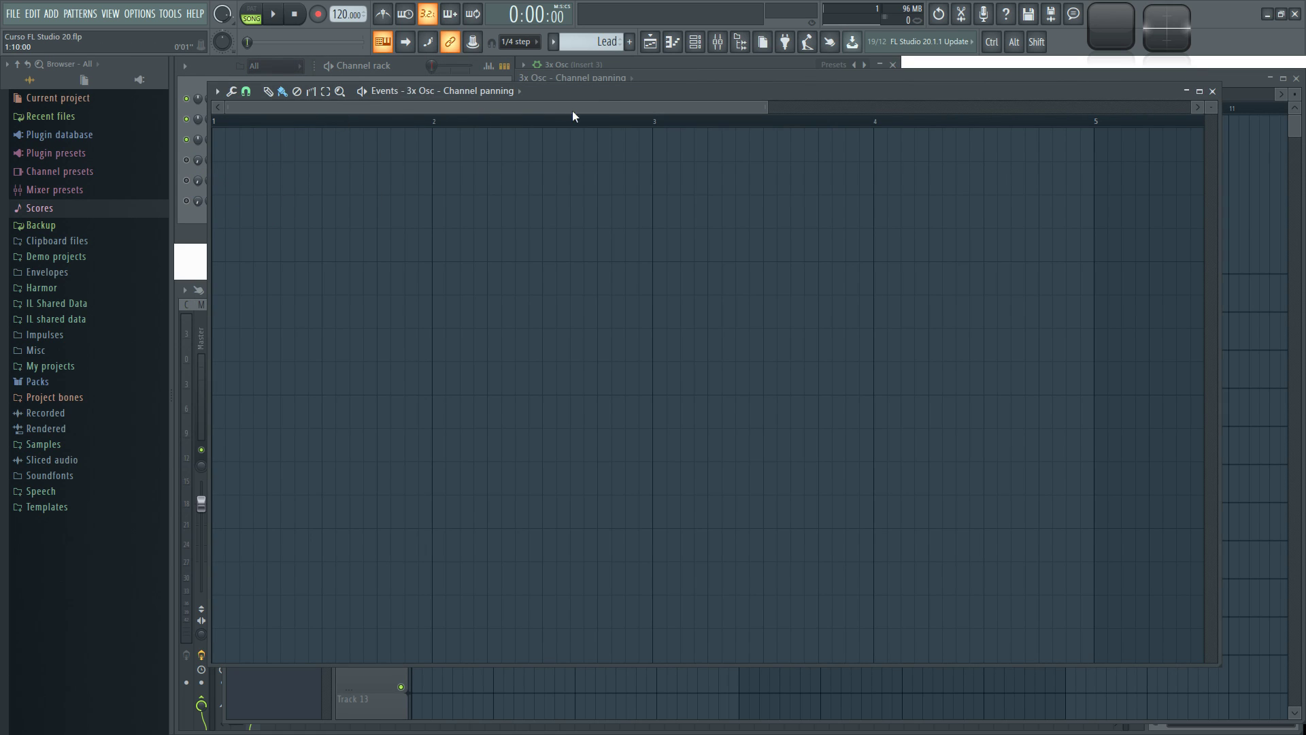
left_click_drag(603, 97, 615, 99)
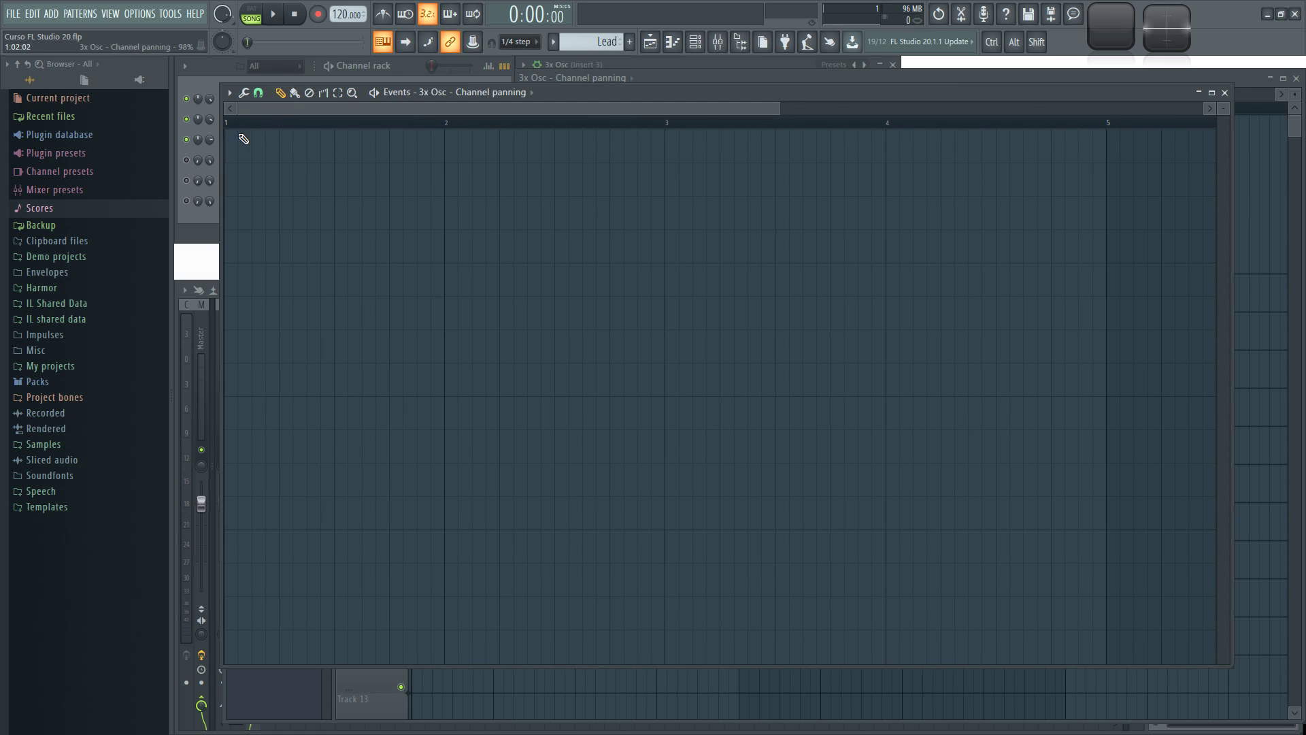
Step: Draw stepped panning events descending from the maximum at bar 1 to the minimum near bar 5, and play the song
left_click_drag(234, 142, 285, 182)
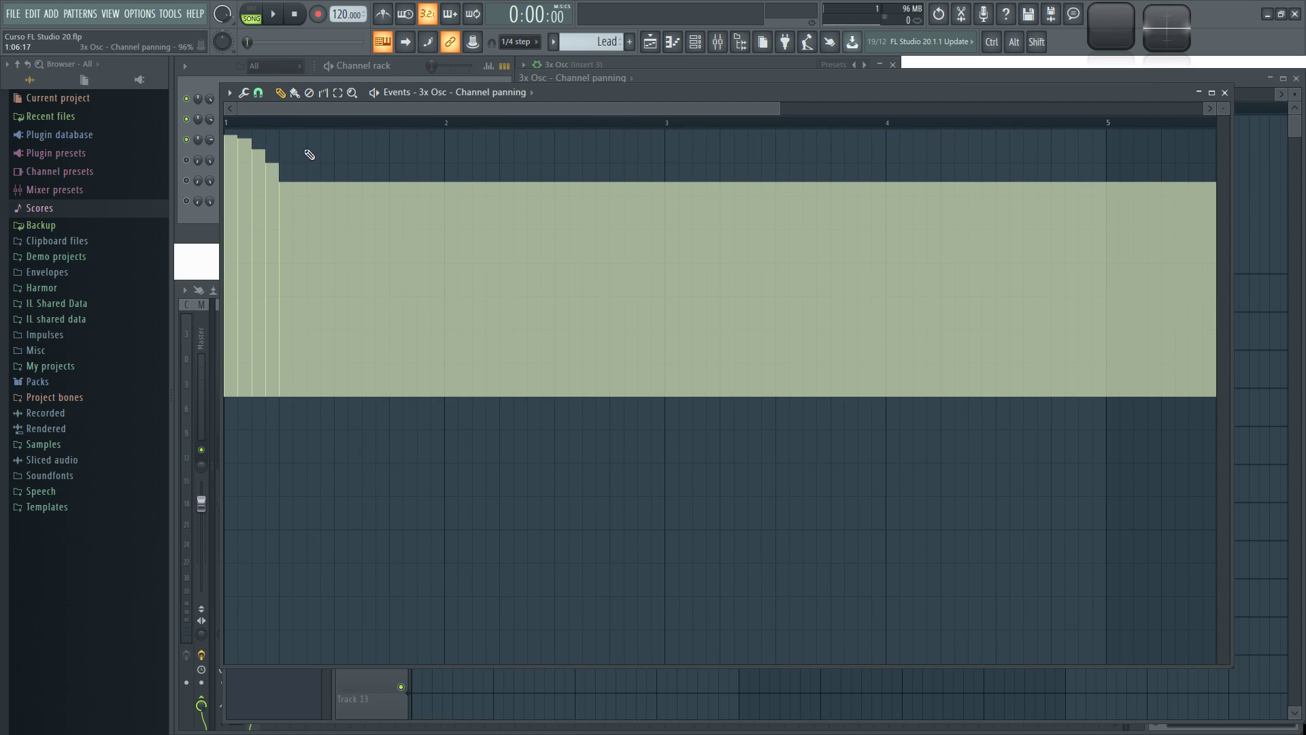
mouse_move(231, 142)
left_mouse_down()
mouse_move(705, 431)
mouse_move(1040, 613)
mouse_move(1100, 669)
left_mouse_up()
key("space")
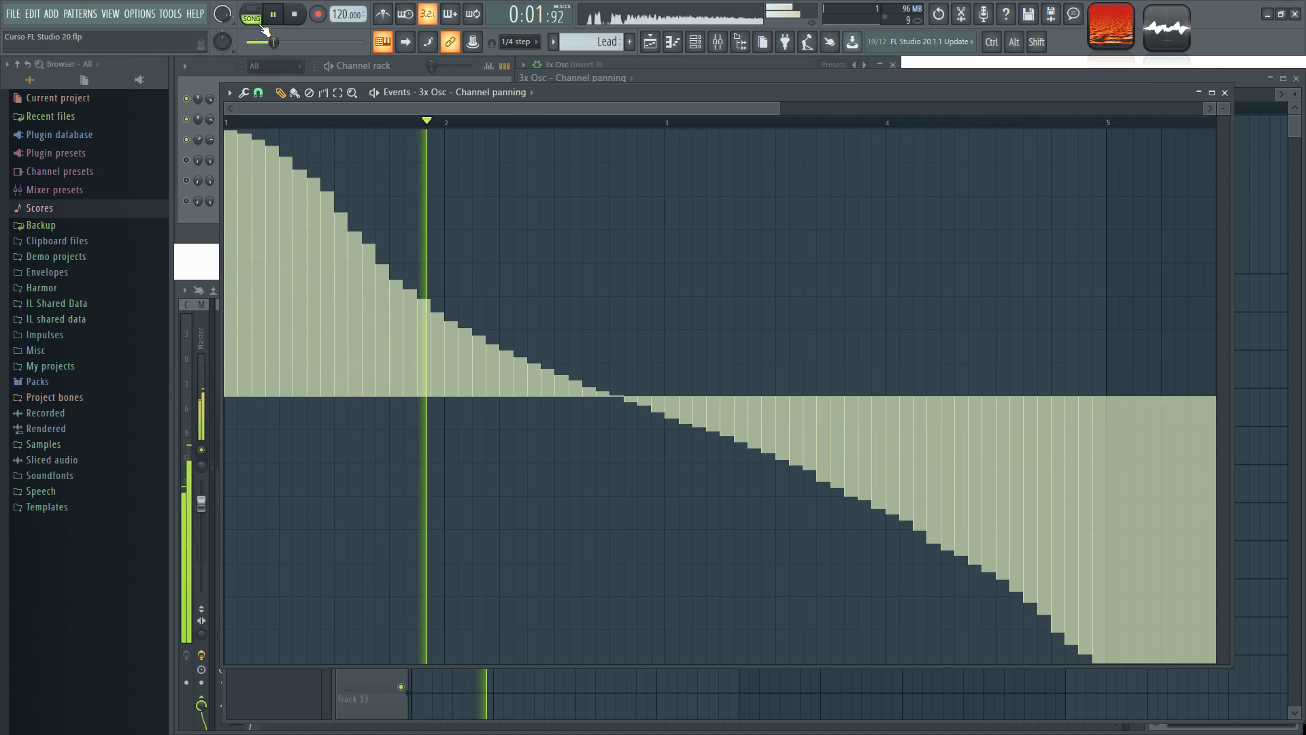
key("space")
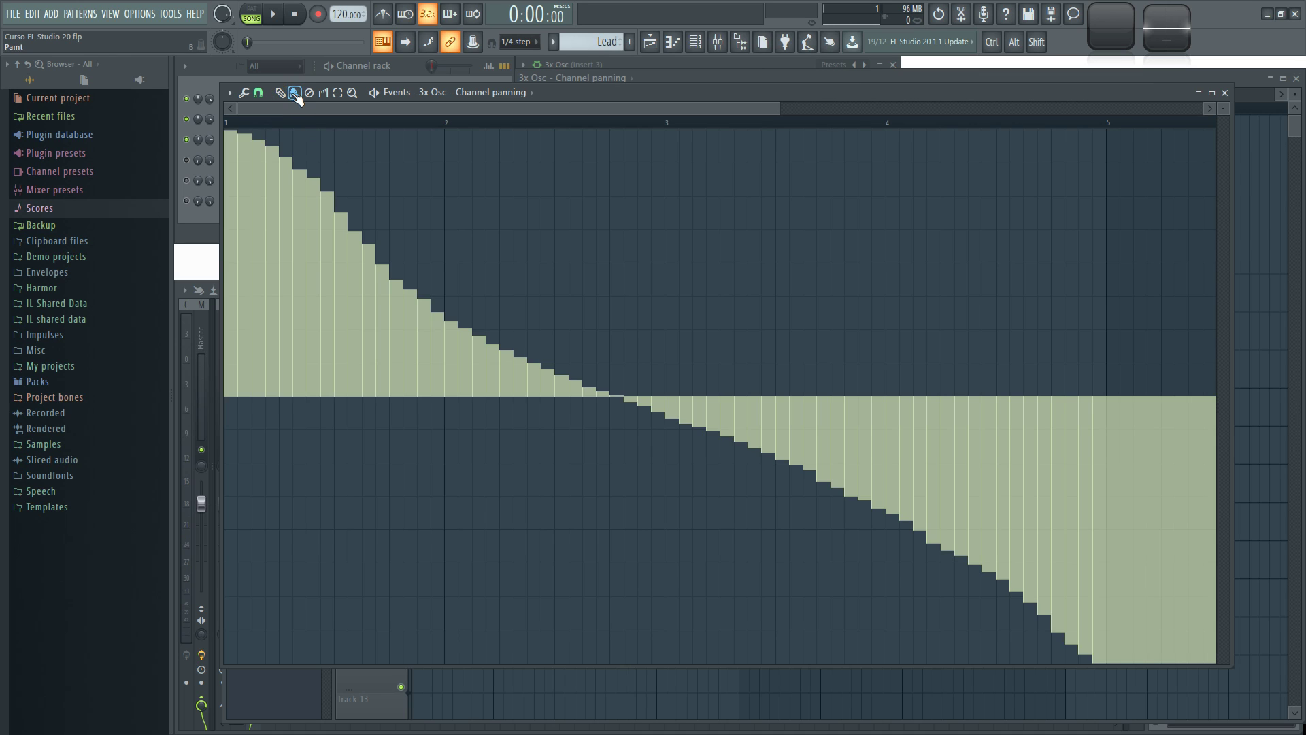
Step: Paint a smooth wavy panning curve descending from bar 1 to just before bar 5, and play the song
mouse_move(230, 138)
left_mouse_down()
mouse_move(422, 364)
mouse_move(655, 399)
mouse_move(1010, 579)
mouse_move(1087, 683)
left_mouse_up()
key("space")
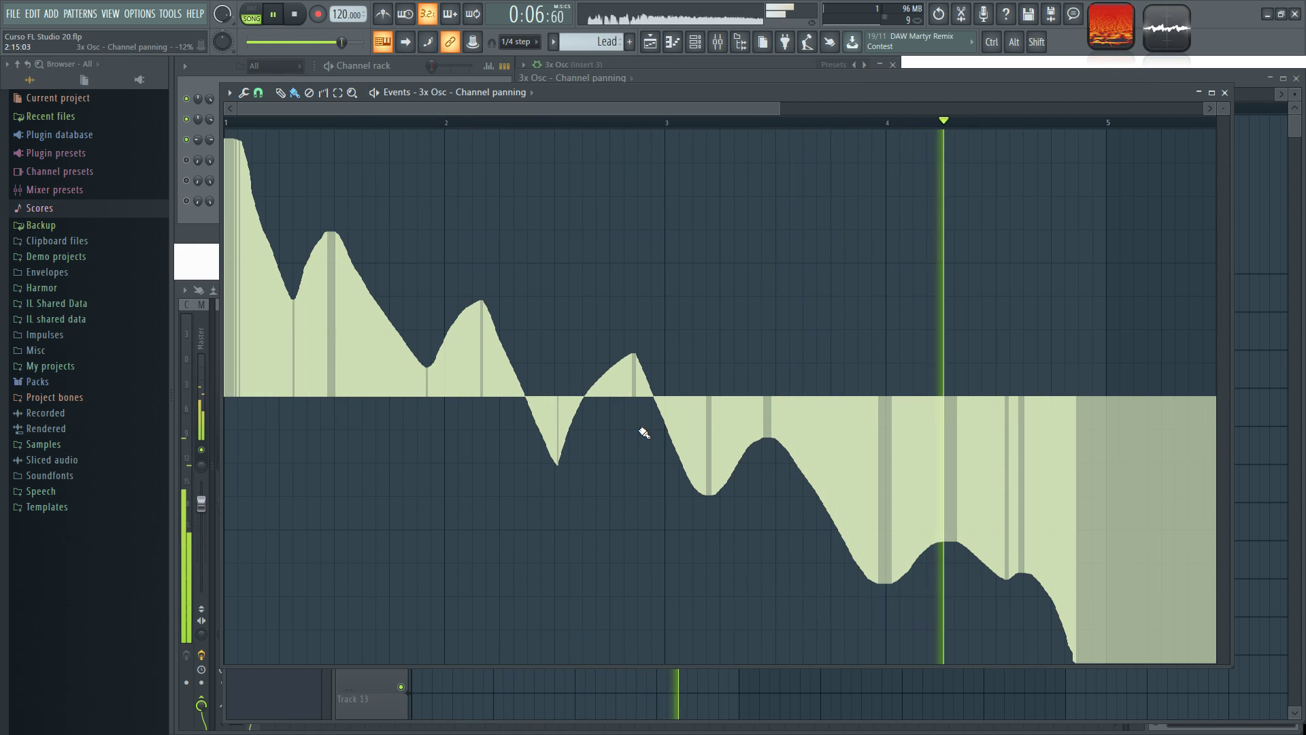
key("space")
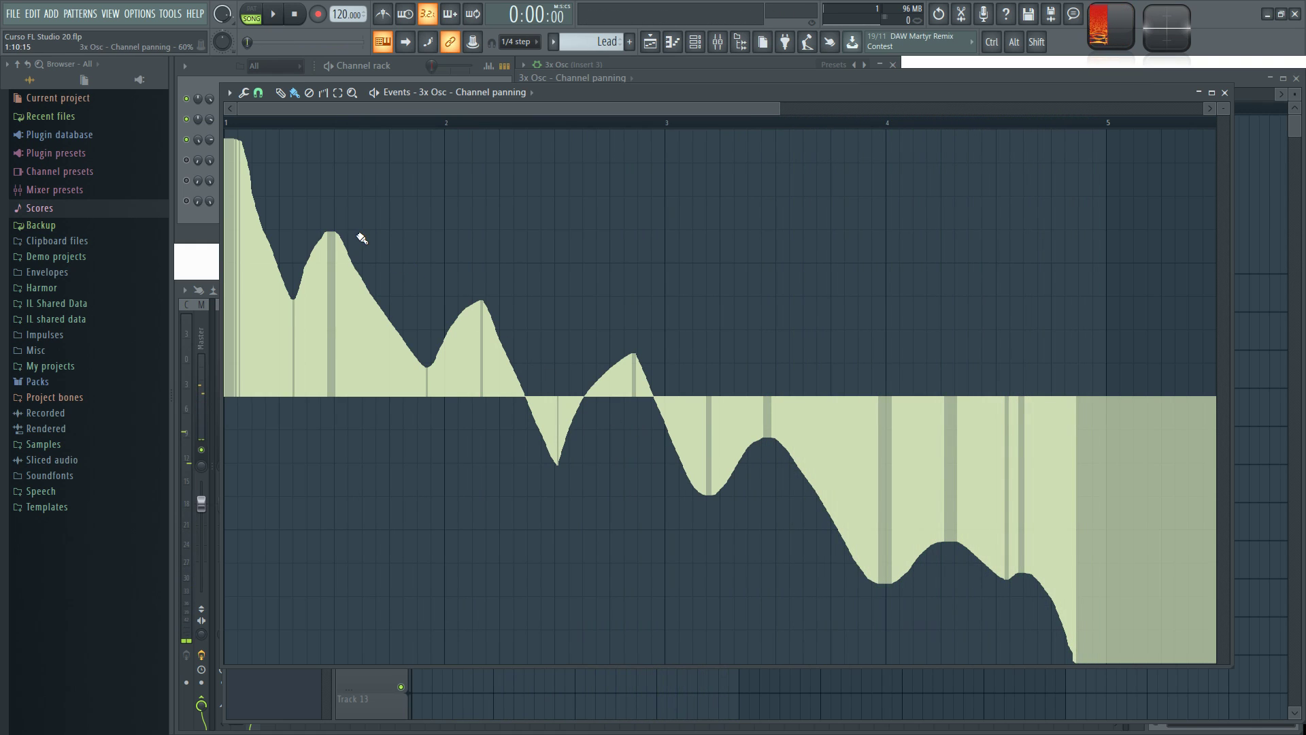
Step: Redraw the early panning events as short steps, and redraw bars 1 to 4 in beat-long blocks using Beat snap
left_click_drag(241, 202, 552, 319)
left_click(259, 94)
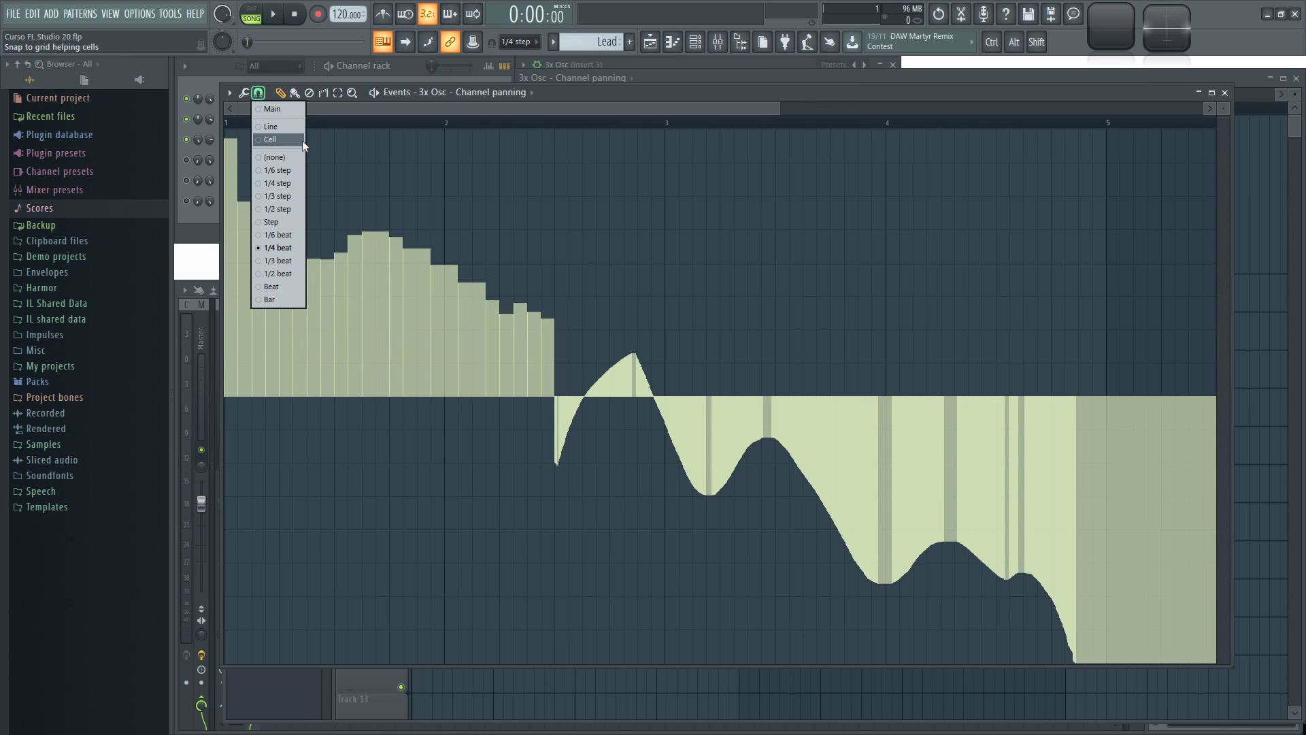
left_click(288, 287)
mouse_move(255, 143)
left_mouse_down()
mouse_move(431, 247)
mouse_move(976, 467)
mouse_move(1031, 462)
left_mouse_up()
left_click_drag(319, 525, 969, 416)
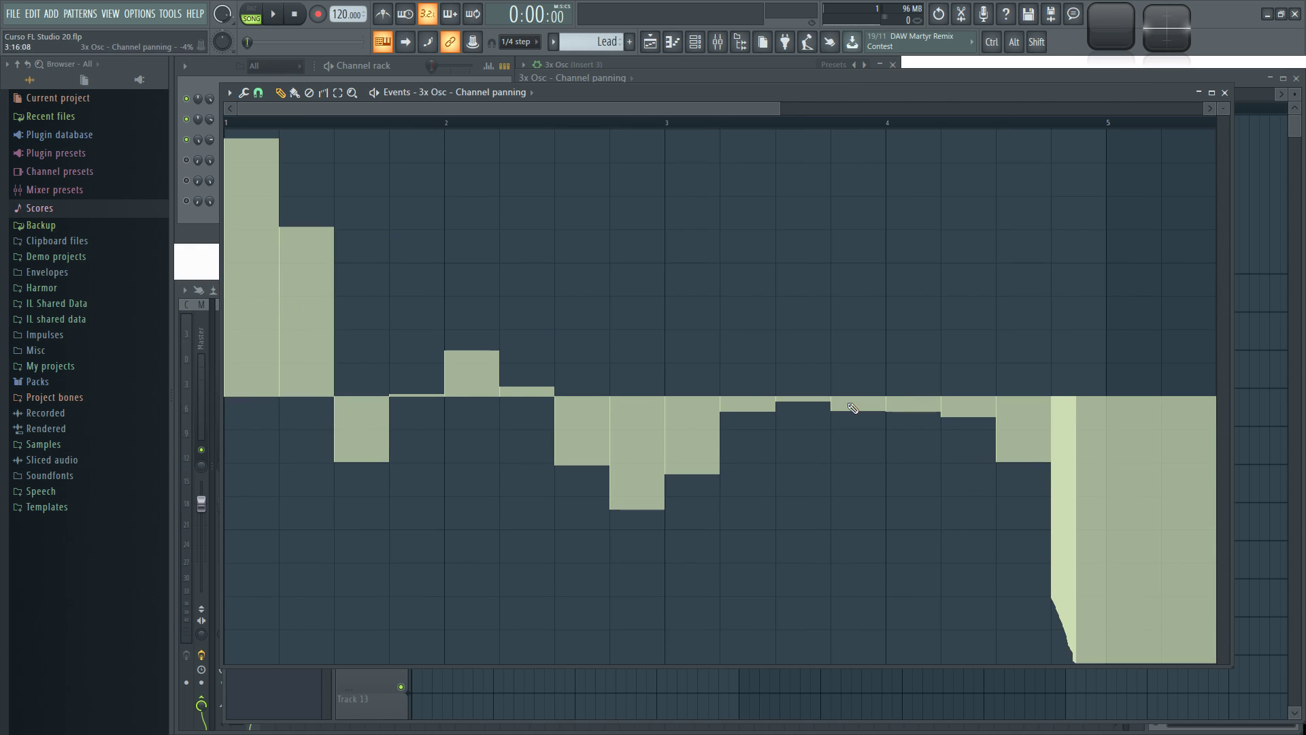
Step: Set a finer snap and paint straight rising and falling panning ramps across bars 1 to 4
left_click(259, 92)
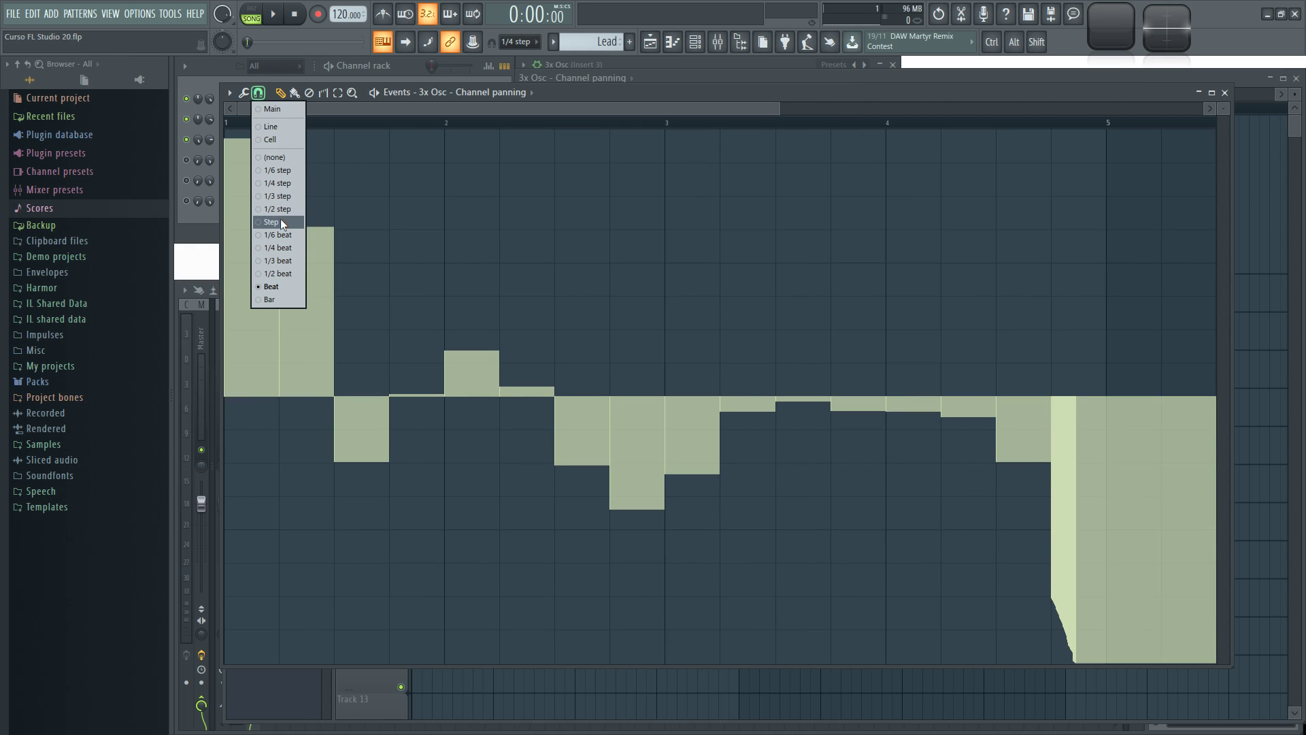
left_click(285, 260)
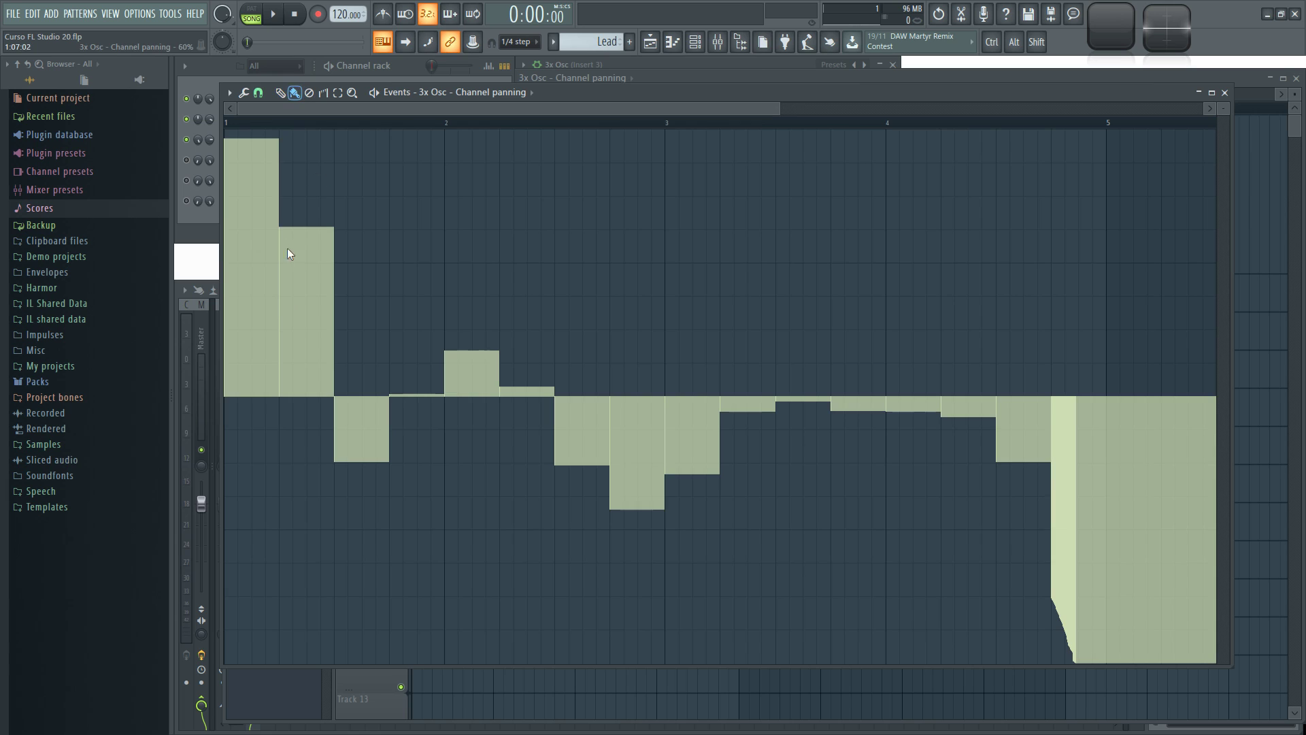
left_click(272, 192)
left_click_drag(273, 193, 825, 370)
mouse_move(262, 487)
left_mouse_down()
mouse_move(525, 460)
mouse_move(953, 354)
left_mouse_up()
mouse_move(1079, 166)
left_mouse_down()
mouse_move(388, 563)
mouse_move(286, 592)
left_mouse_up()
mouse_move(307, 246)
left_mouse_down()
mouse_move(726, 557)
mouse_move(595, 621)
mouse_move(703, 379)
mouse_move(898, 545)
mouse_move(671, 271)
mouse_move(1019, 253)
left_mouse_up()
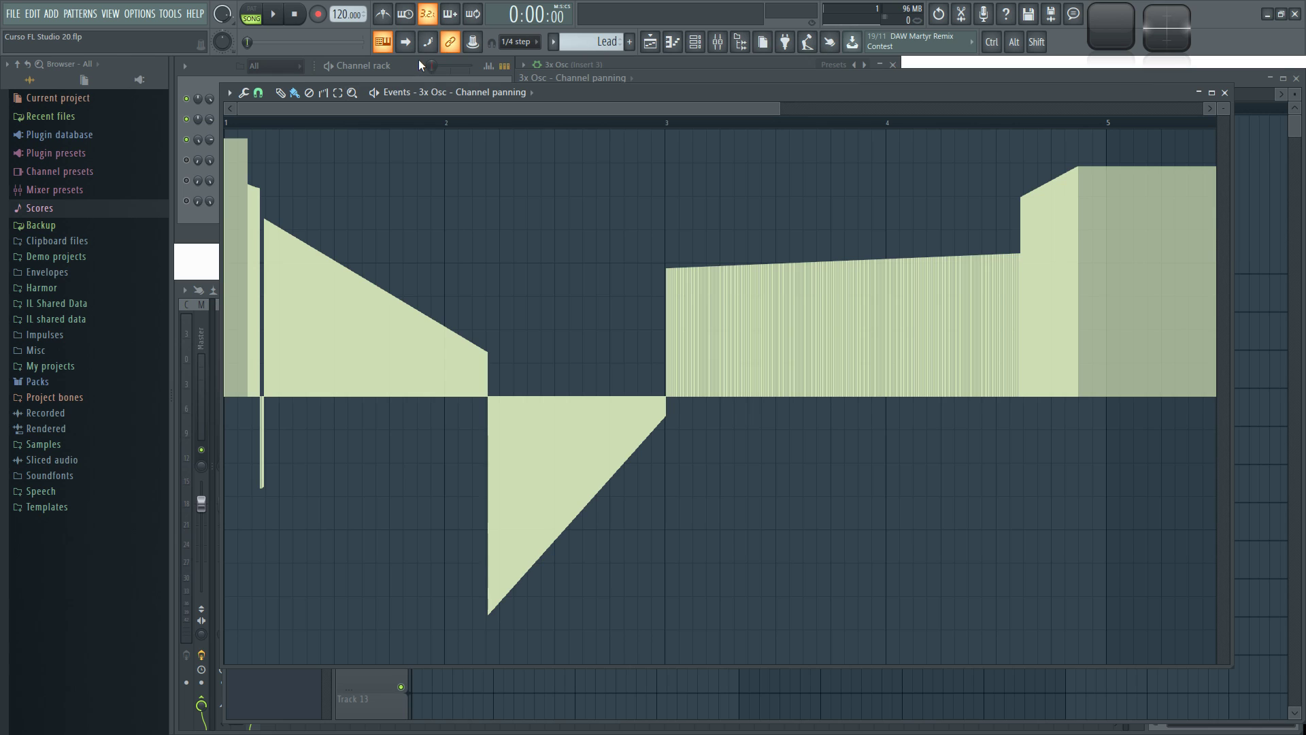
left_click(672, 42)
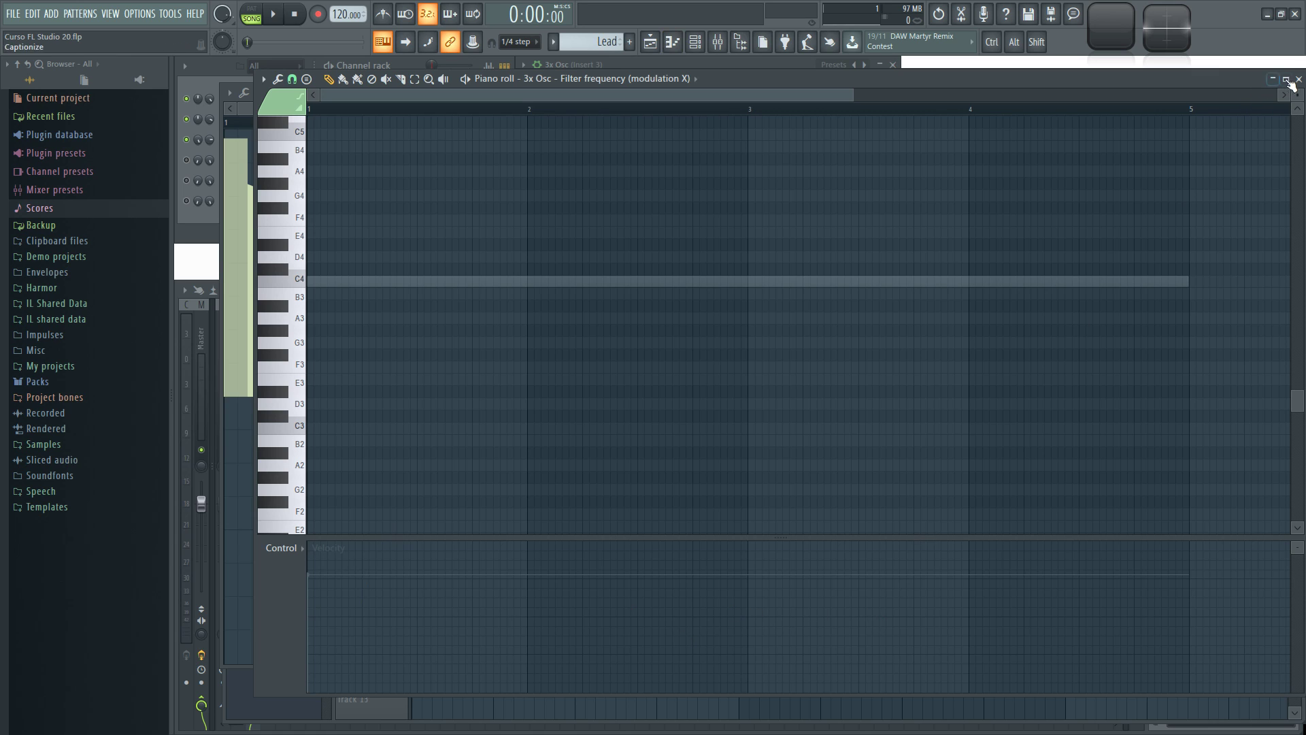
left_click(1299, 80)
mouse_move(609, 88)
left_mouse_down()
mouse_move(596, 64)
mouse_move(616, 87)
left_mouse_up()
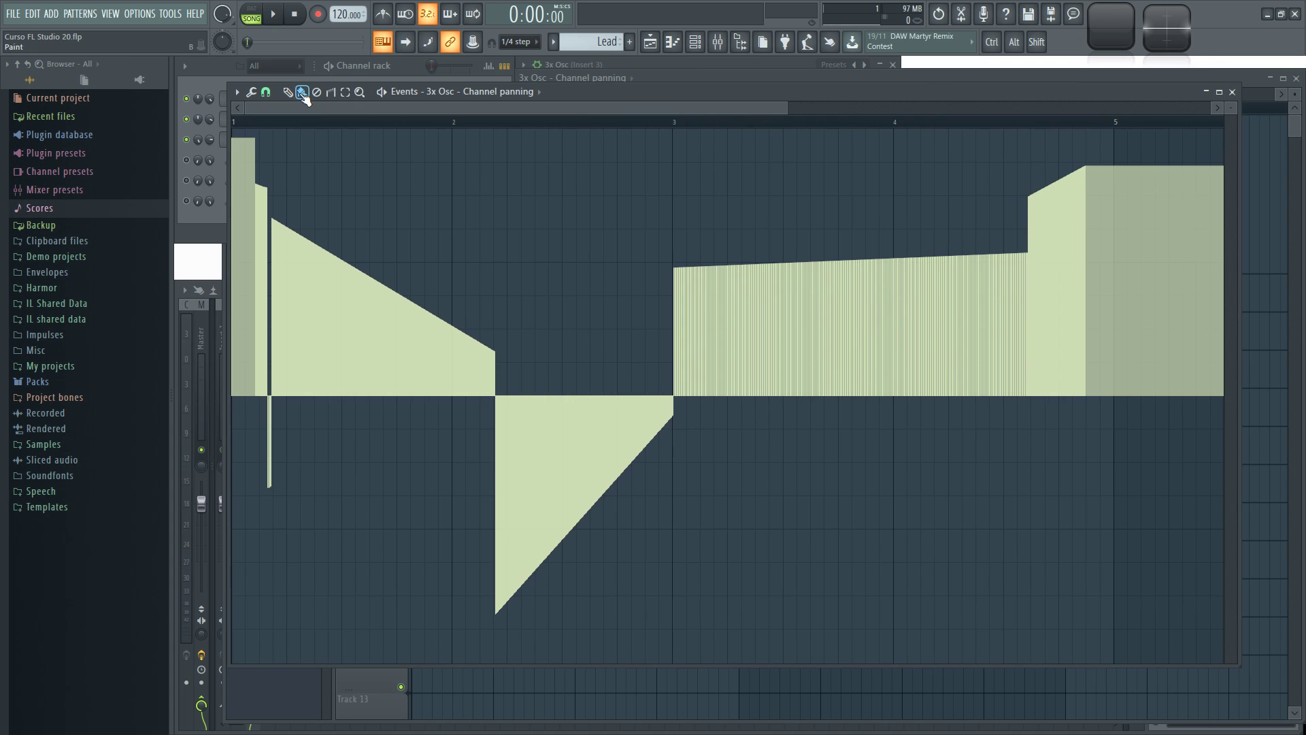
Step: Select the panning events from just before bar 2 to just after bar 4, remove that time span and clear the events in the selection
scroll(432, 332, "up", 5, "ctrl")
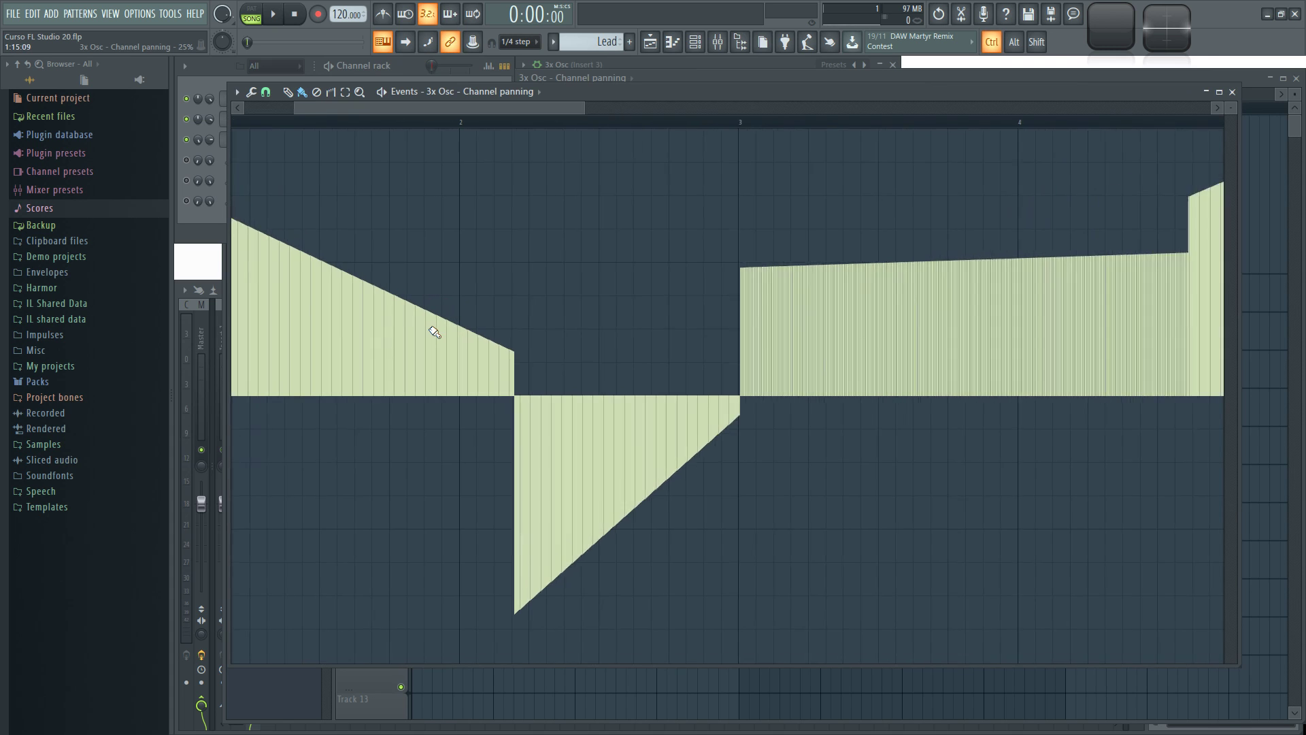
scroll(432, 332, "down", 5, "ctrl")
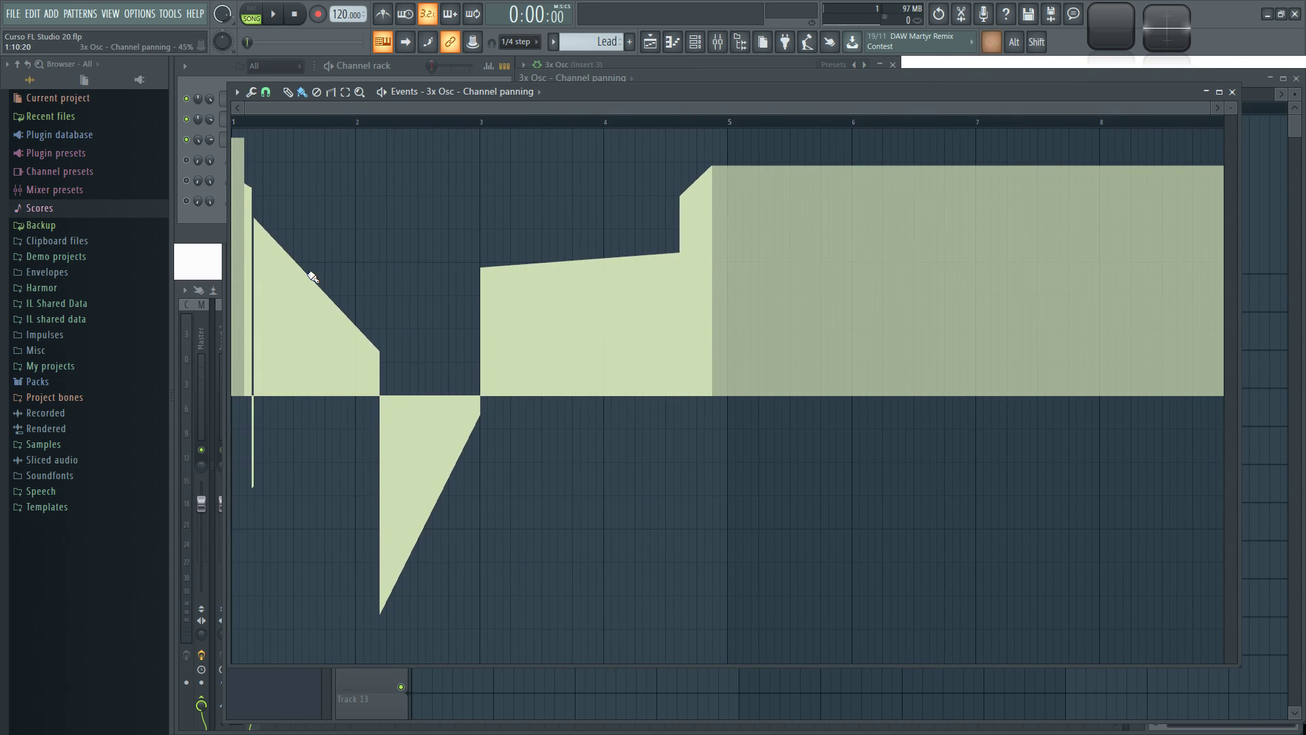
left_click_drag(435, 110, 370, 112)
scroll(314, 207, "down", 2, "ctrl")
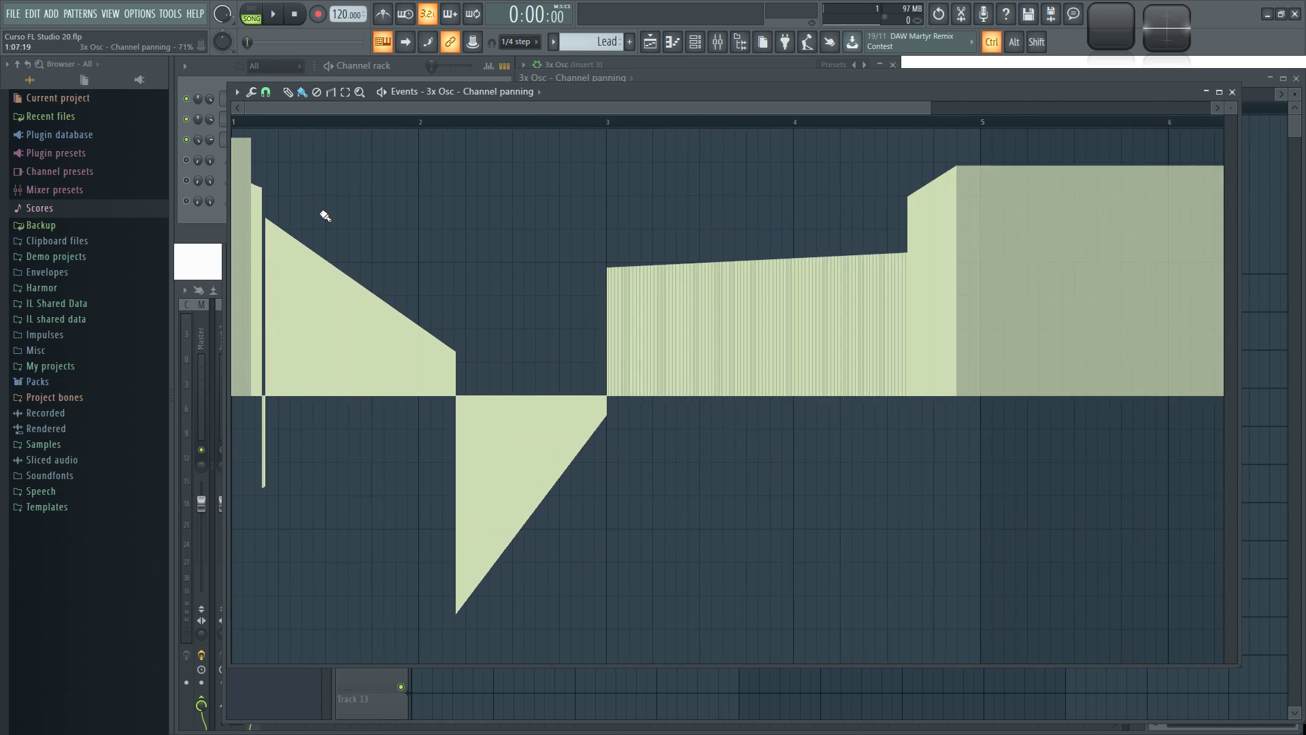
left_click_drag(375, 197, 786, 428)
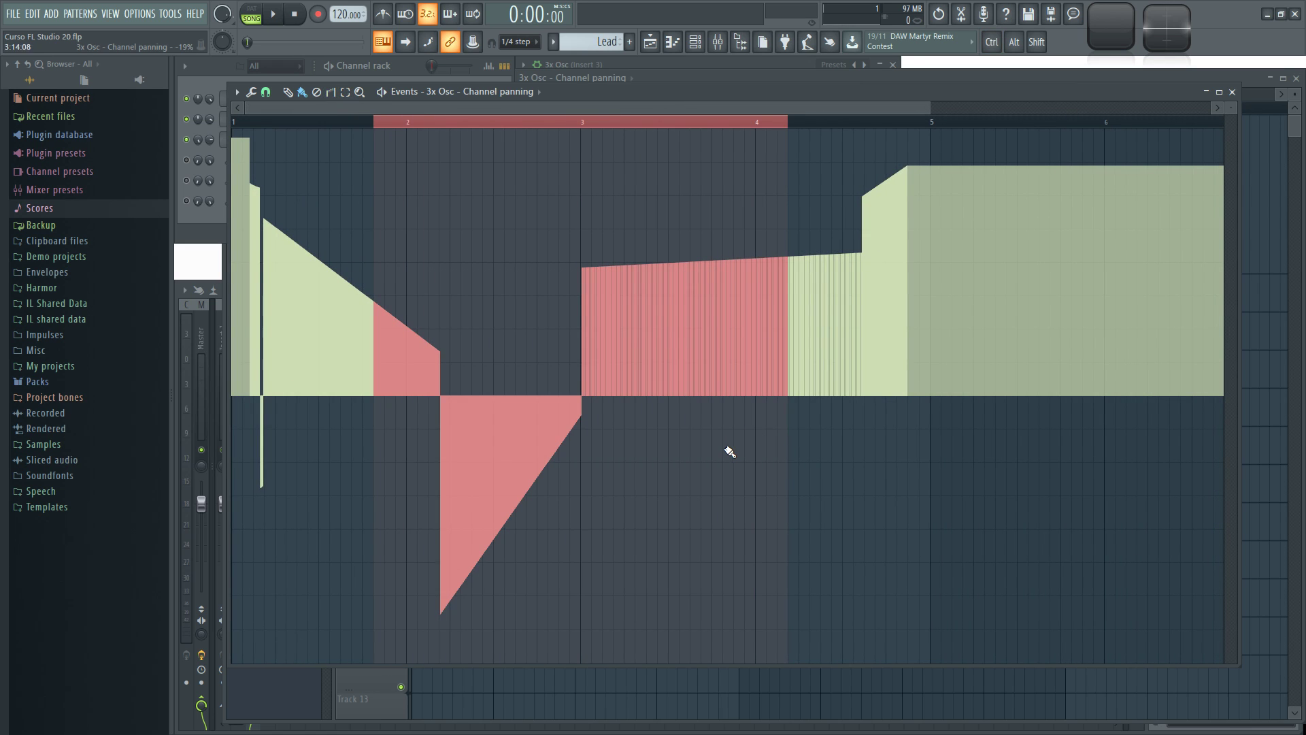
key("ctrl+Delete")
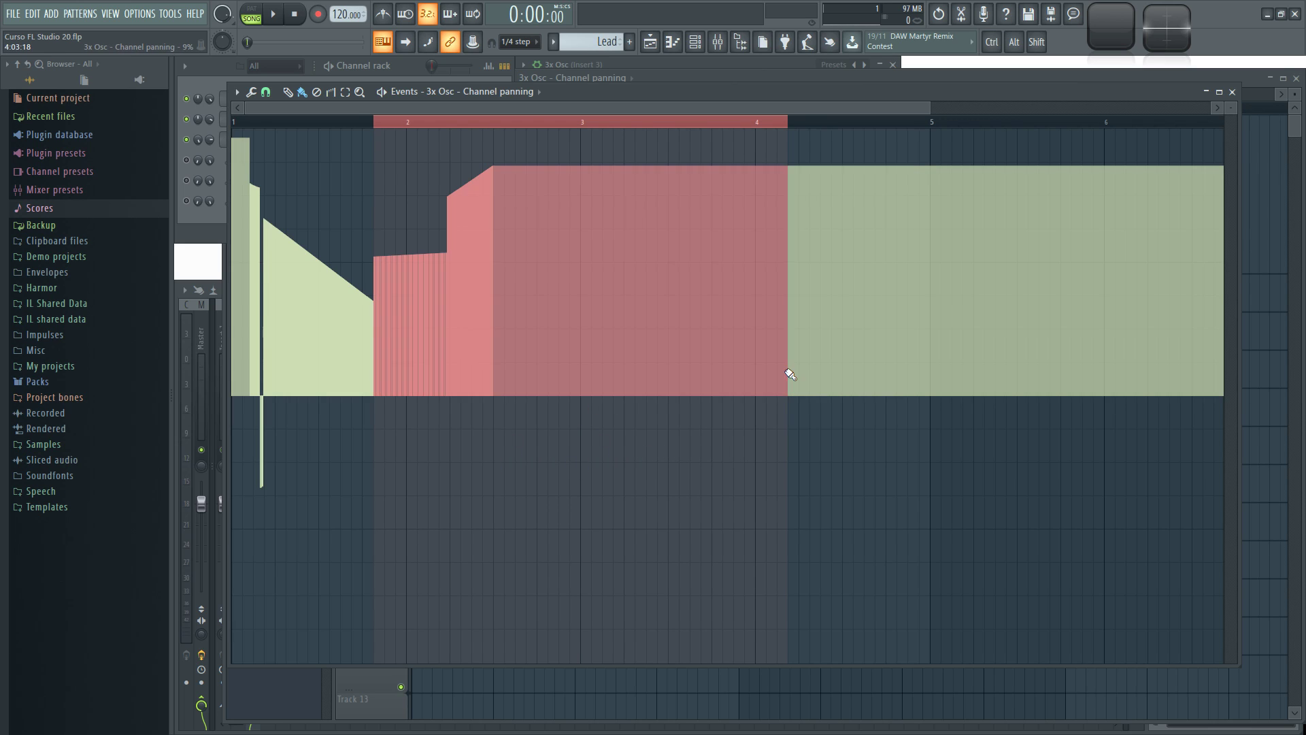
key("Delete")
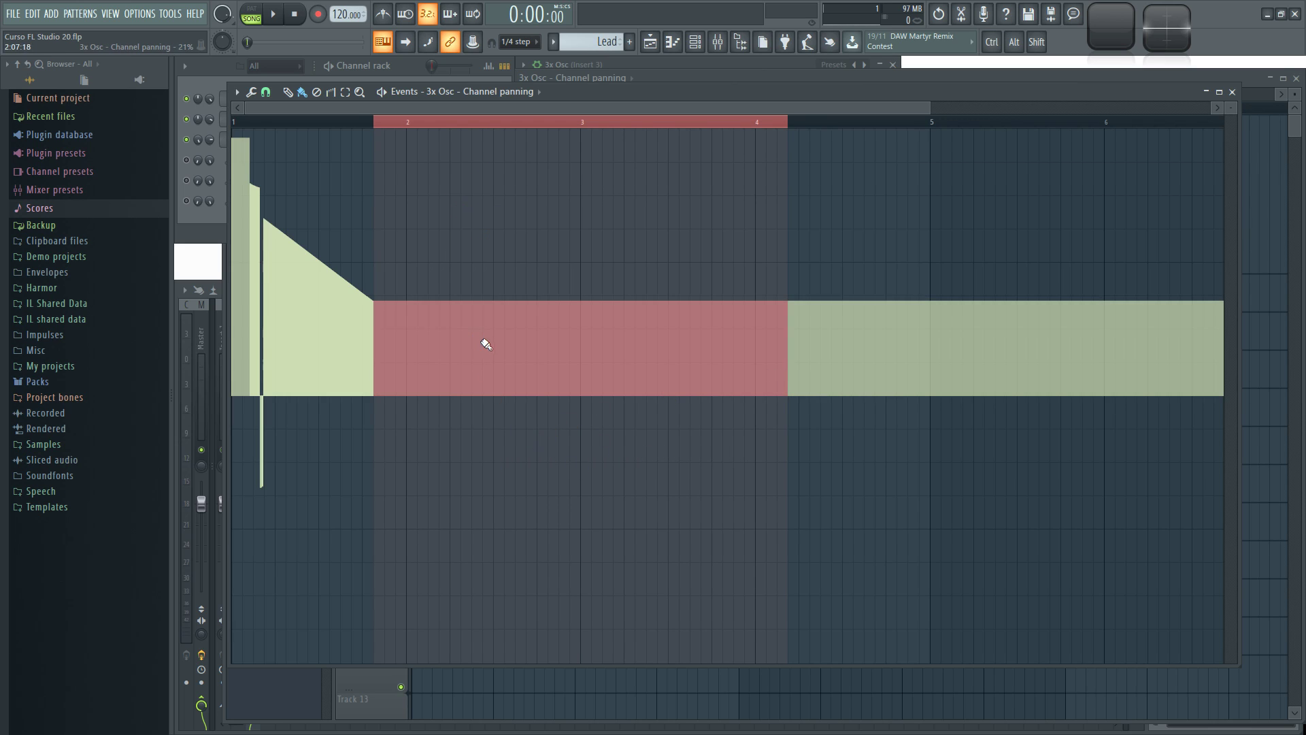
Step: Paint negative panning events from beyond bar 6 back to just after bar 4
left_click_drag(1230, 522, 783, 521)
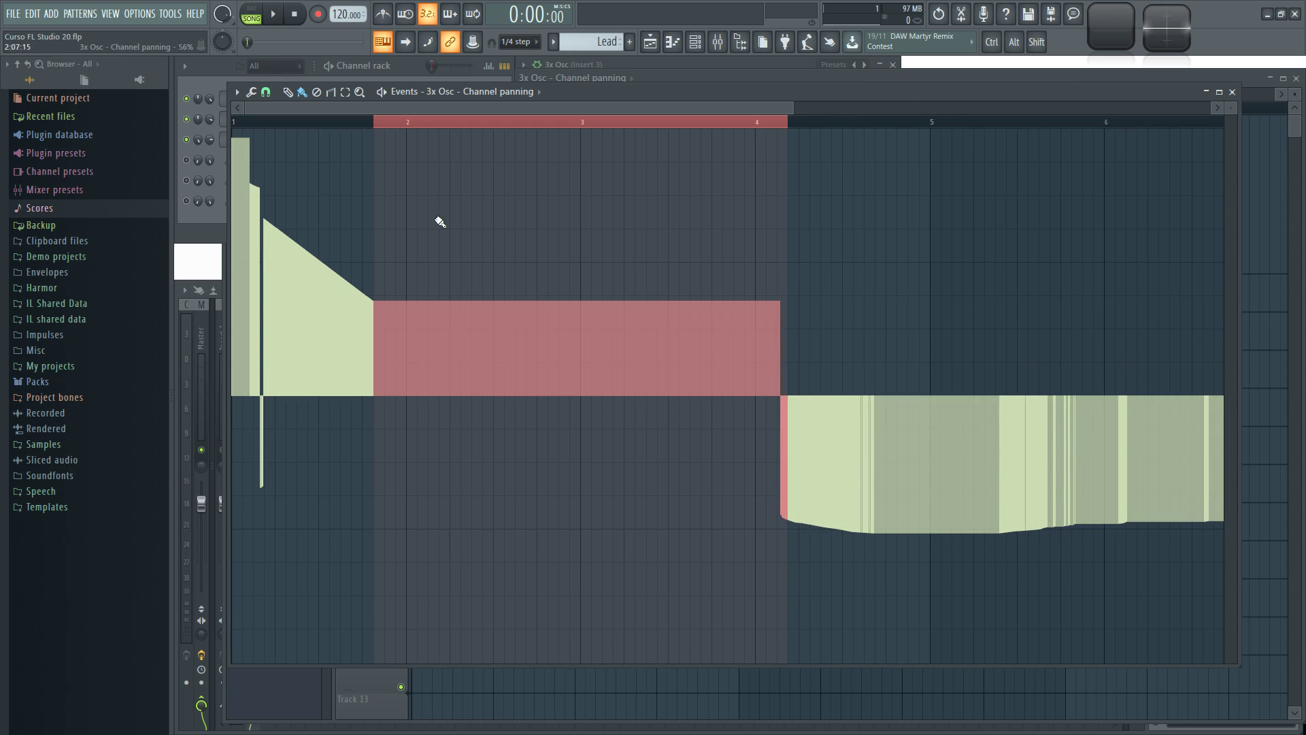
Step: Erase all the existing channel panning events across the timeline
left_click(322, 93)
scroll(486, 402, "down", 4)
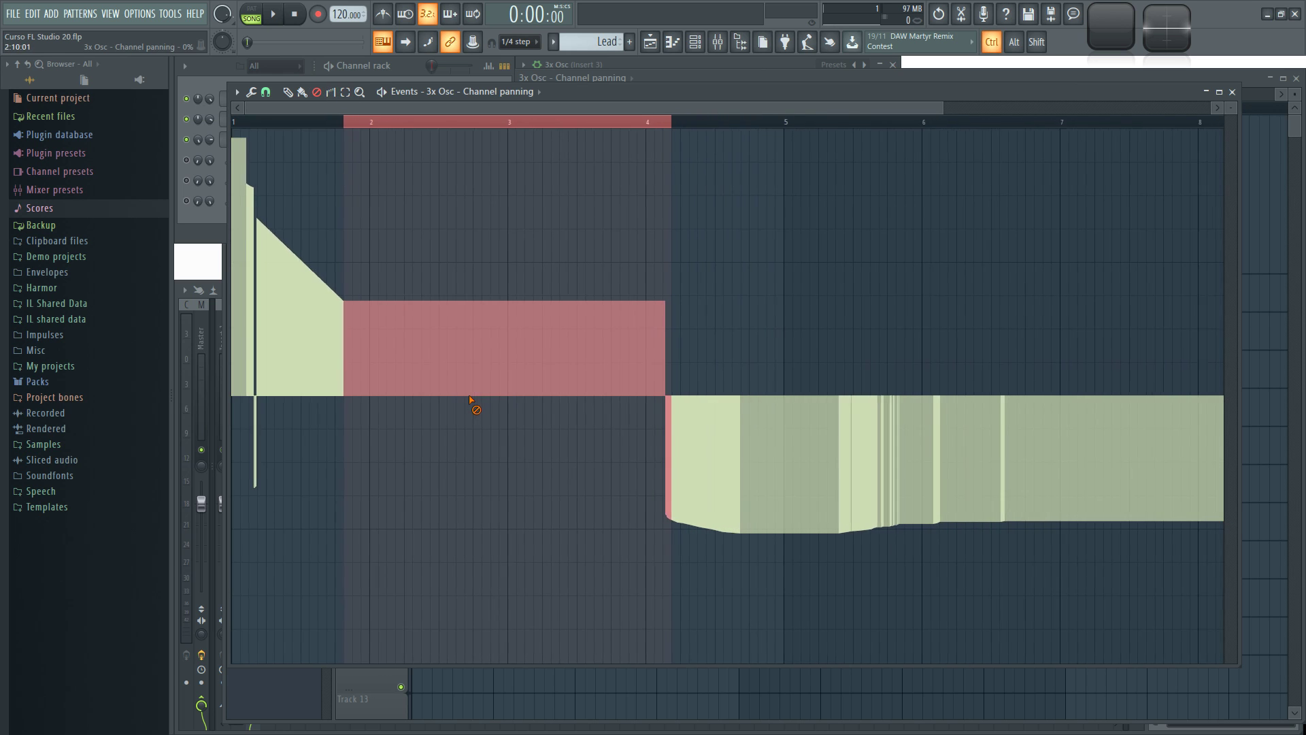
left_click_drag(948, 393, 116, 271)
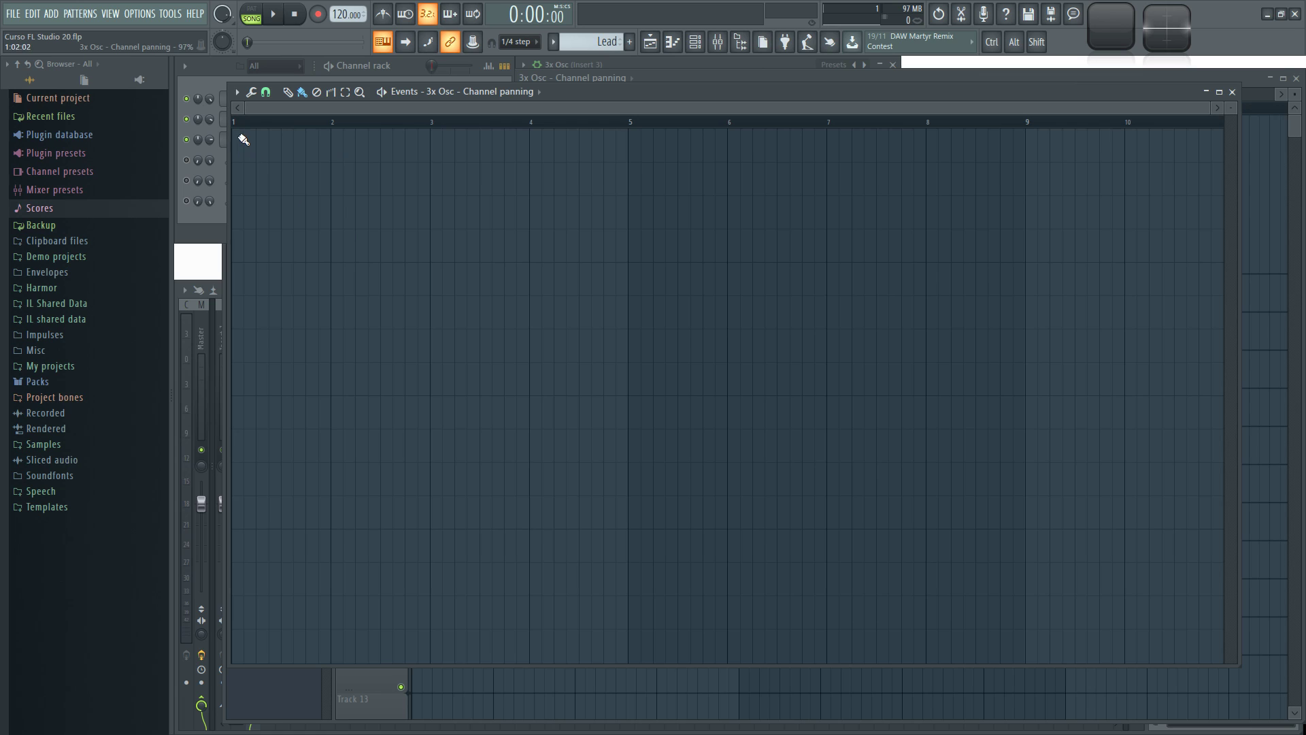
Step: Paint a falling channel panning ramp from the maximum value at bar 1 to the minimum at bar 5
left_click(302, 92)
left_click(233, 133)
mouse_move(231, 124)
left_mouse_down()
mouse_move(381, 306)
mouse_move(250, 174)
mouse_move(598, 402)
mouse_move(889, 633)
mouse_move(785, 607)
mouse_move(245, 142)
mouse_move(560, 643)
mouse_move(634, 703)
left_mouse_up()
Step: Erase the stray panning curve beyond bar 5, undoing the excess deletions to keep the falling ramp
left_click(316, 92)
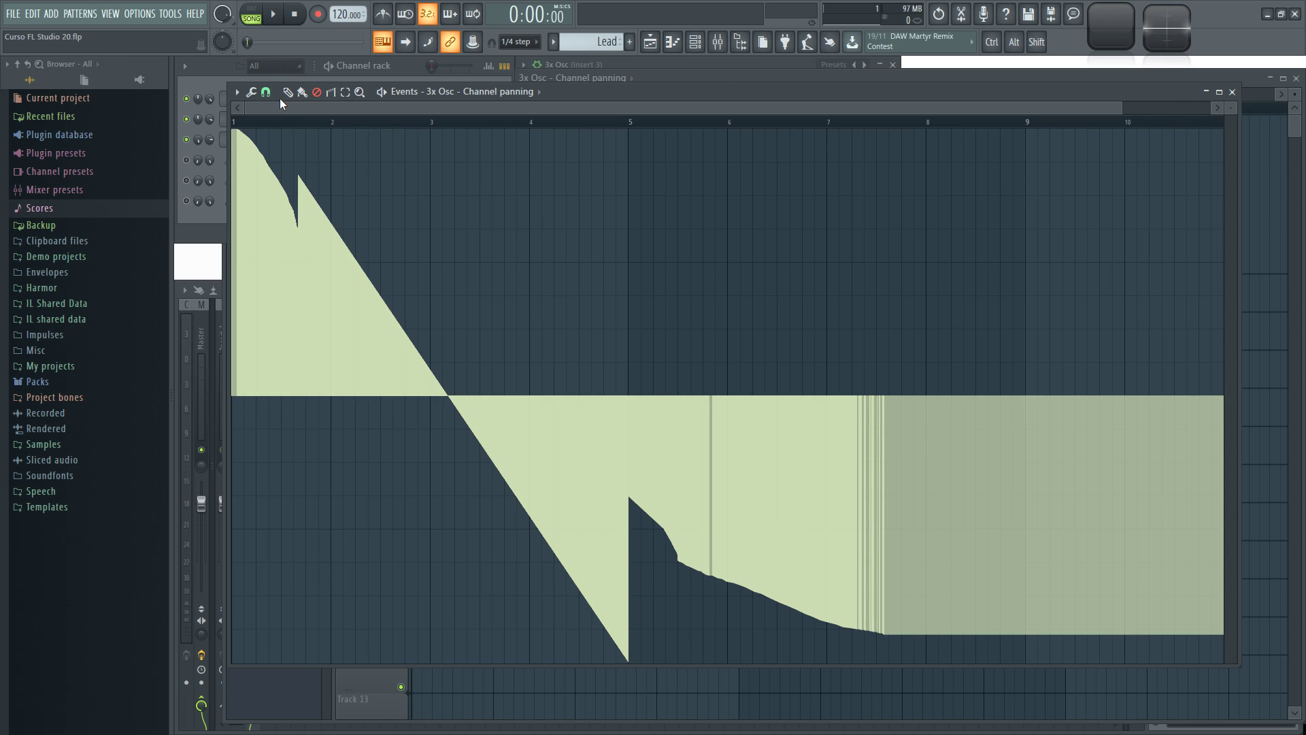
left_click_drag(635, 399, 1203, 469)
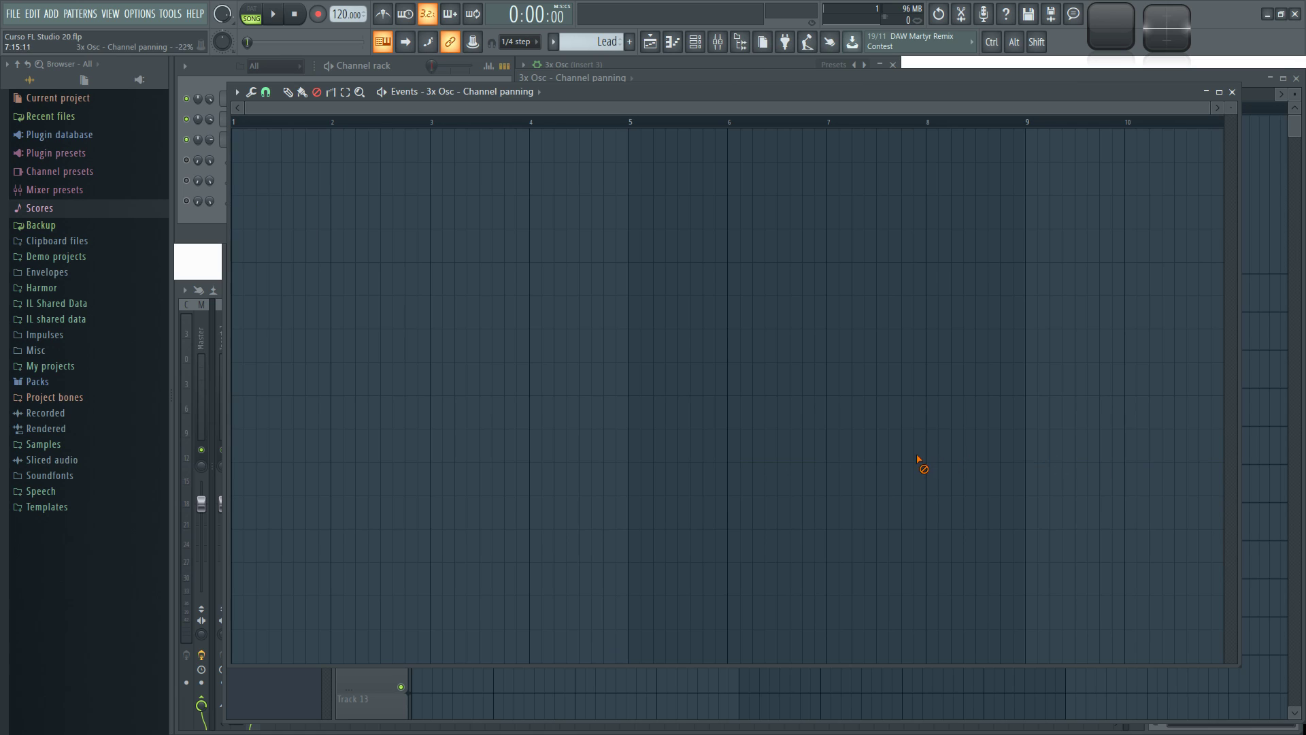
key("ctrl+z")
key("ctrl+z")
key("ctrl+z")
left_click(723, 447)
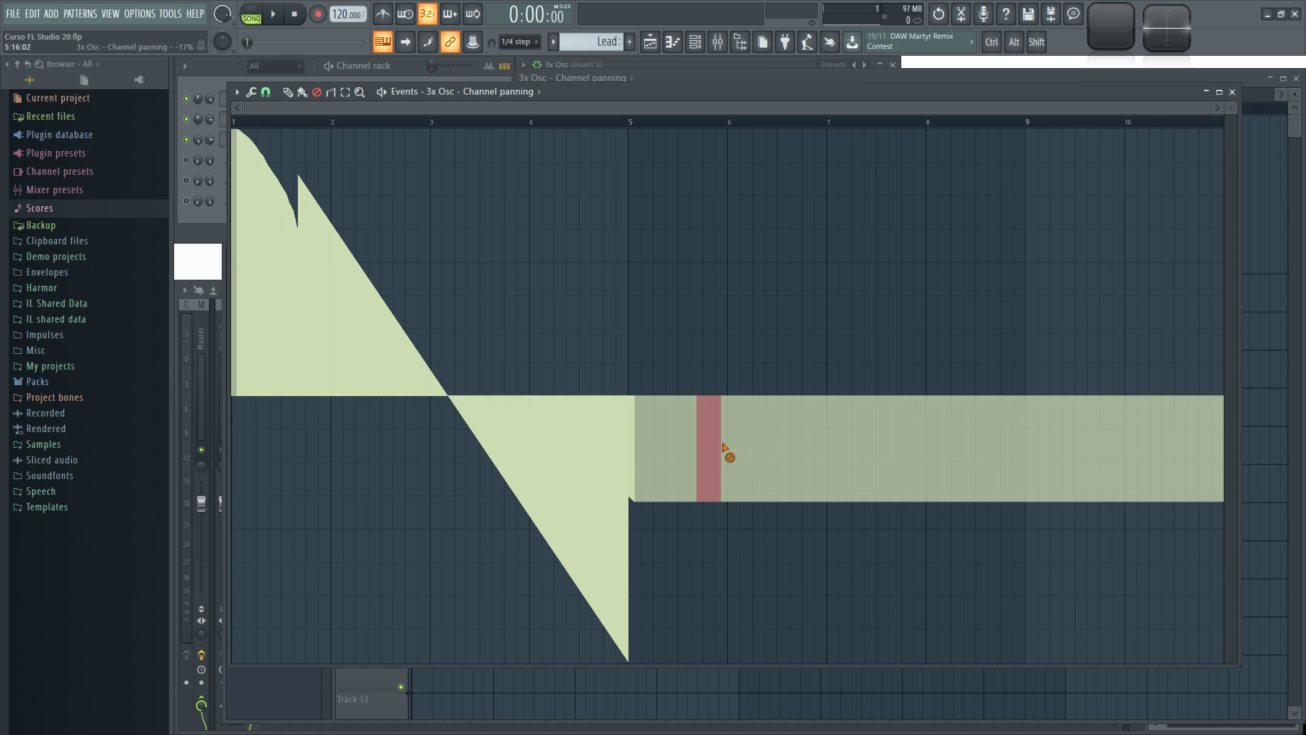
left_click(704, 446)
left_click_drag(694, 441, 782, 449)
key("ctrl+z")
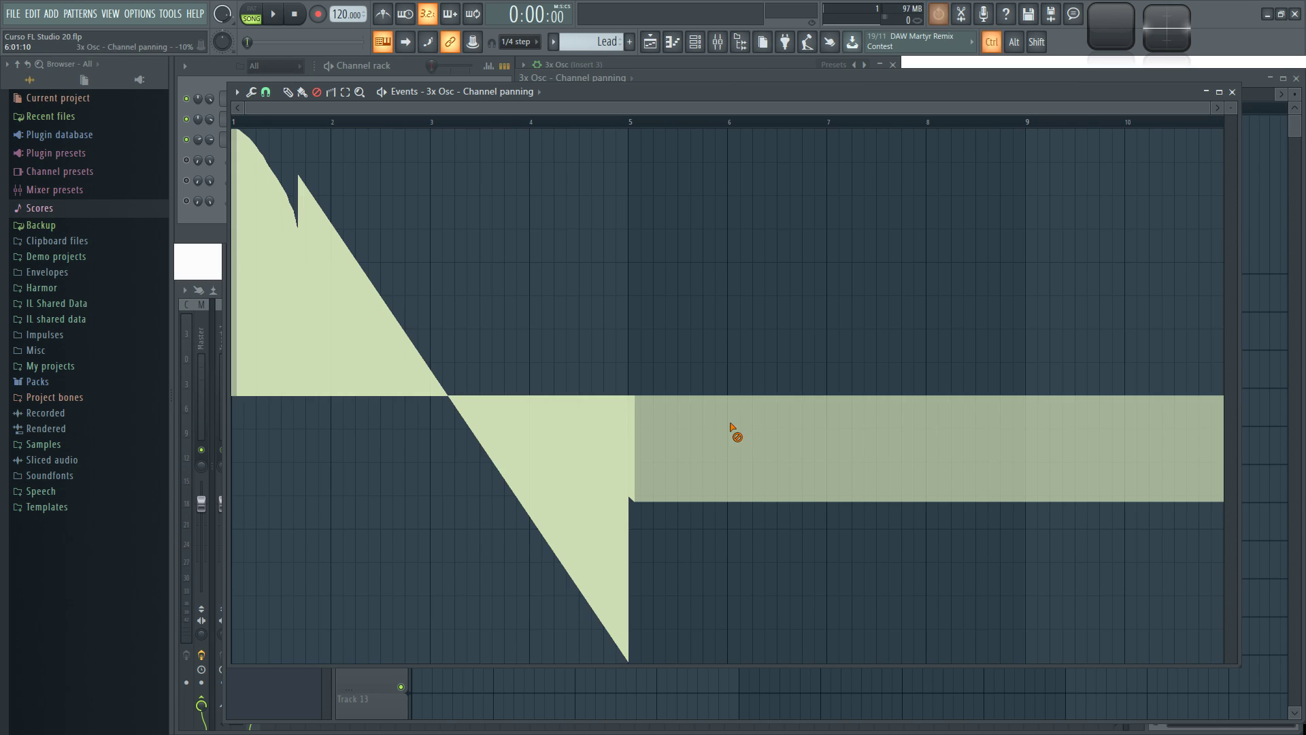
Step: Select the short span just after bar 5 and delete the leftover panning events in it
left_click(346, 92)
left_click_drag(651, 443, 1119, 459)
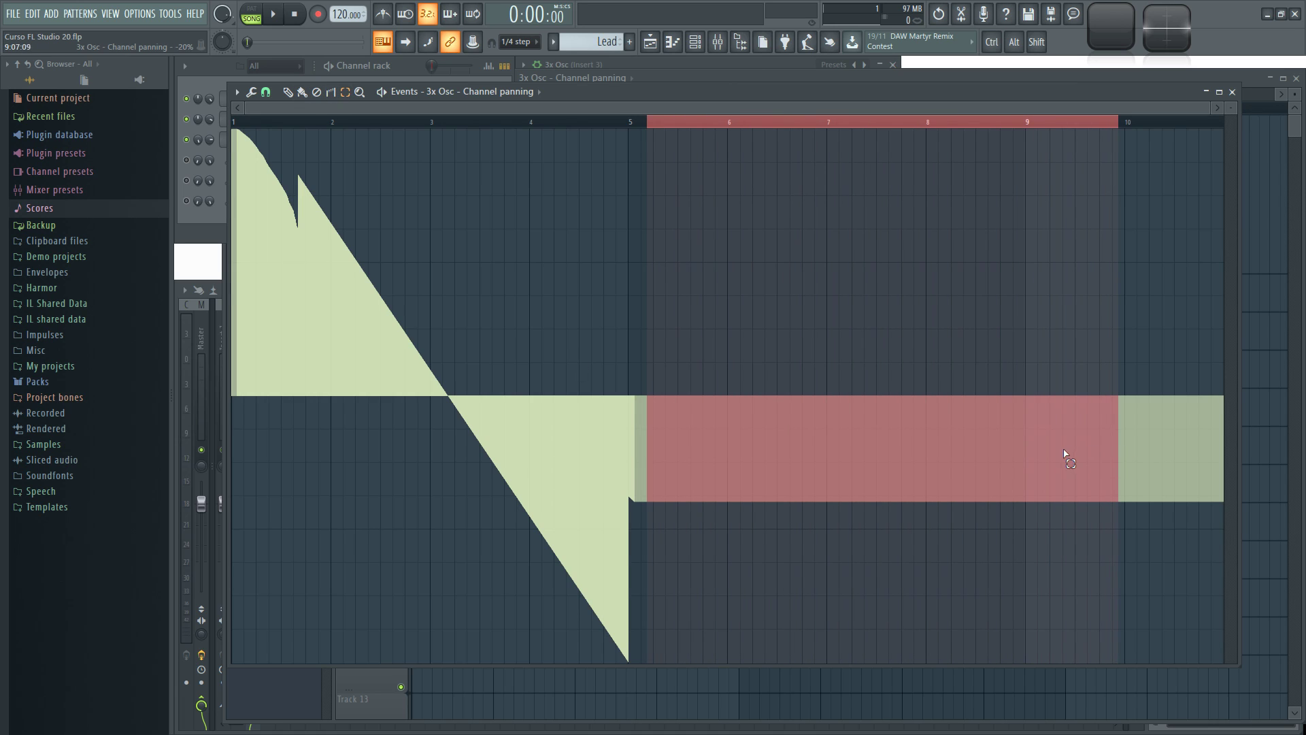
left_click_drag(665, 439, 796, 445)
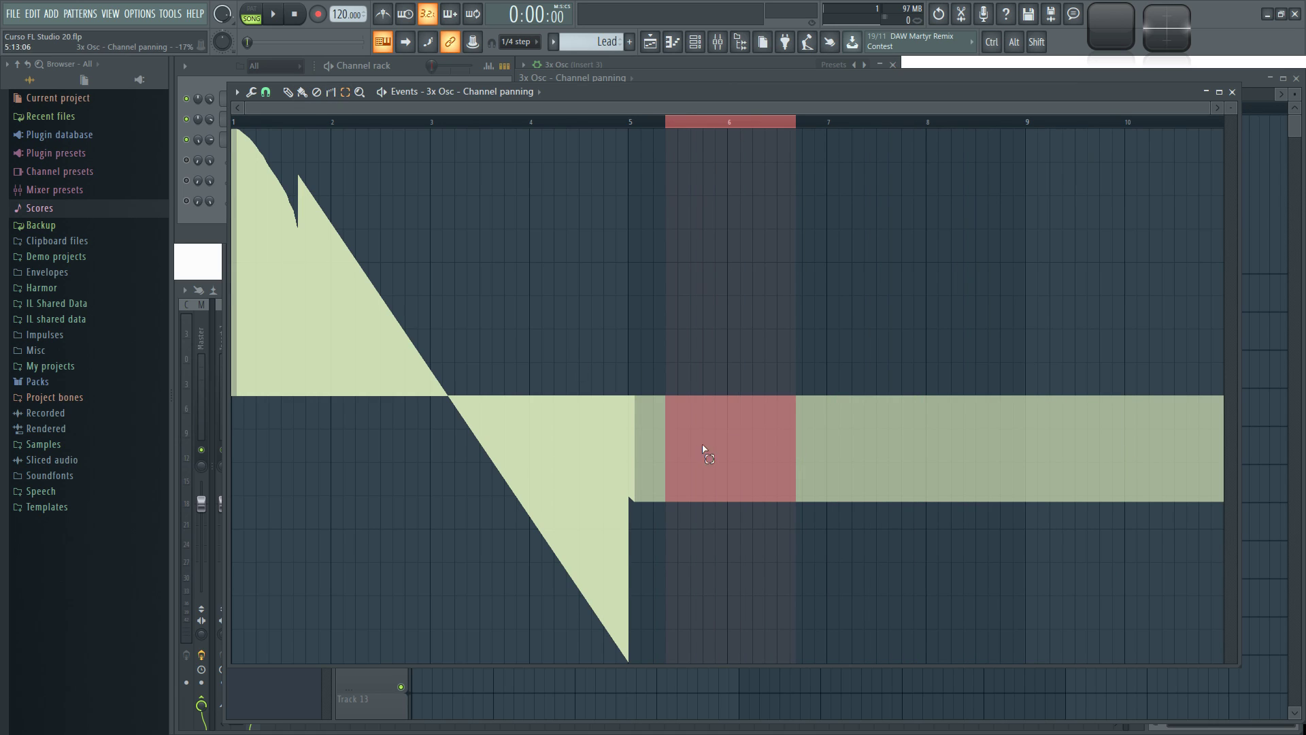
left_click_drag(667, 482, 631, 482)
key("Delete")
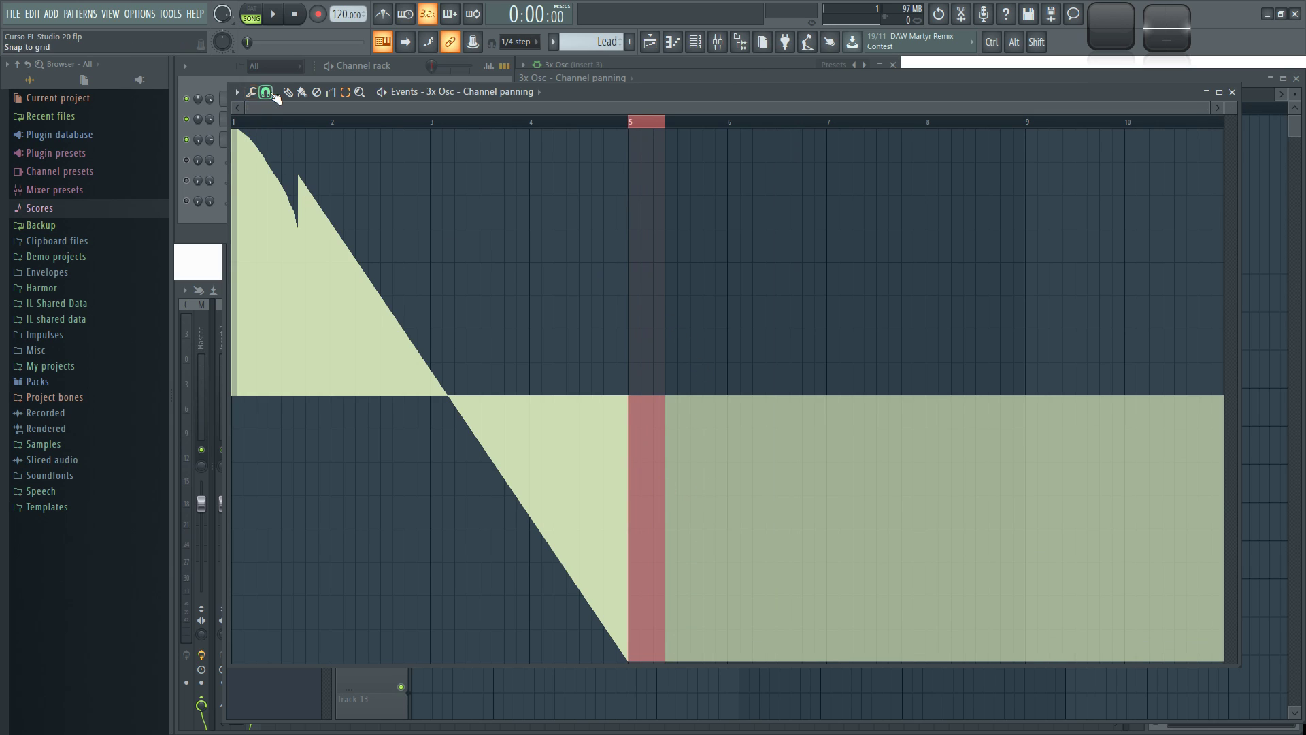
Step: Repaint the notched start of the panning ramp in bar 1 as a smooth descent and close the event editor
left_click_drag(294, 182, 229, 123)
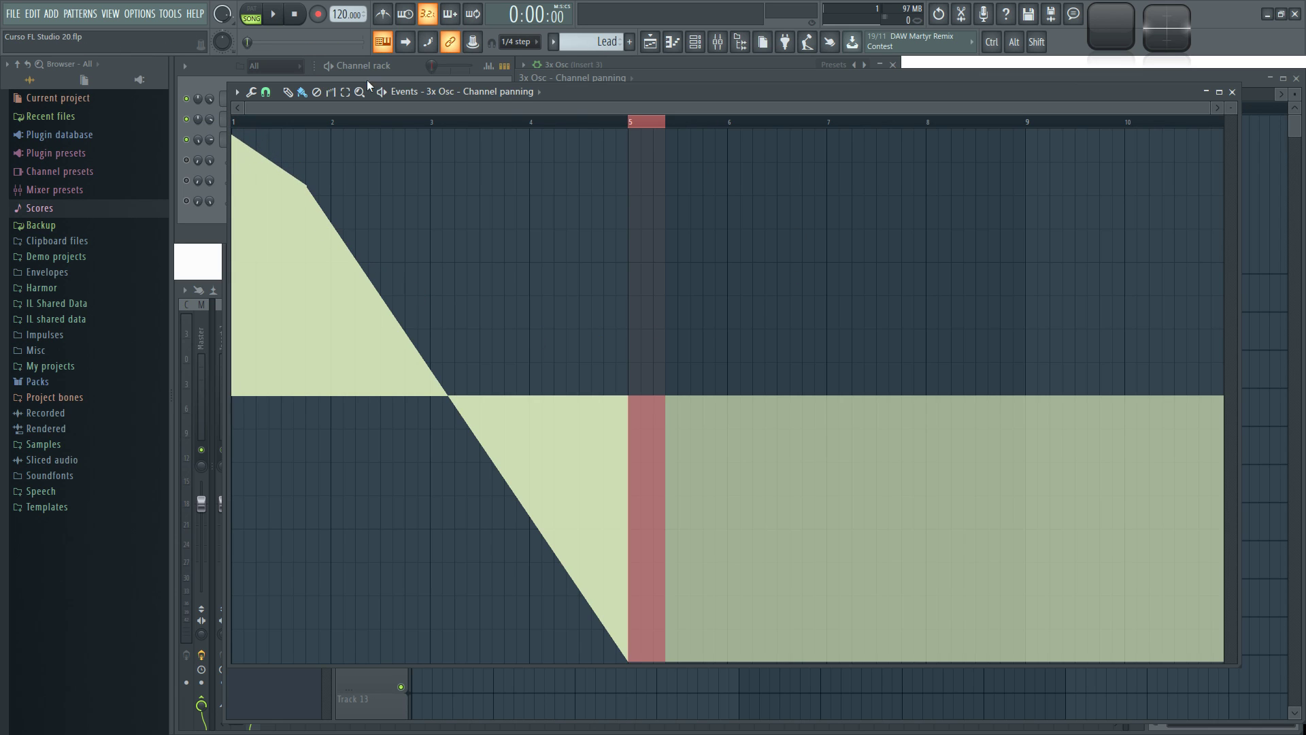
left_click(1232, 92)
left_click(1237, 82)
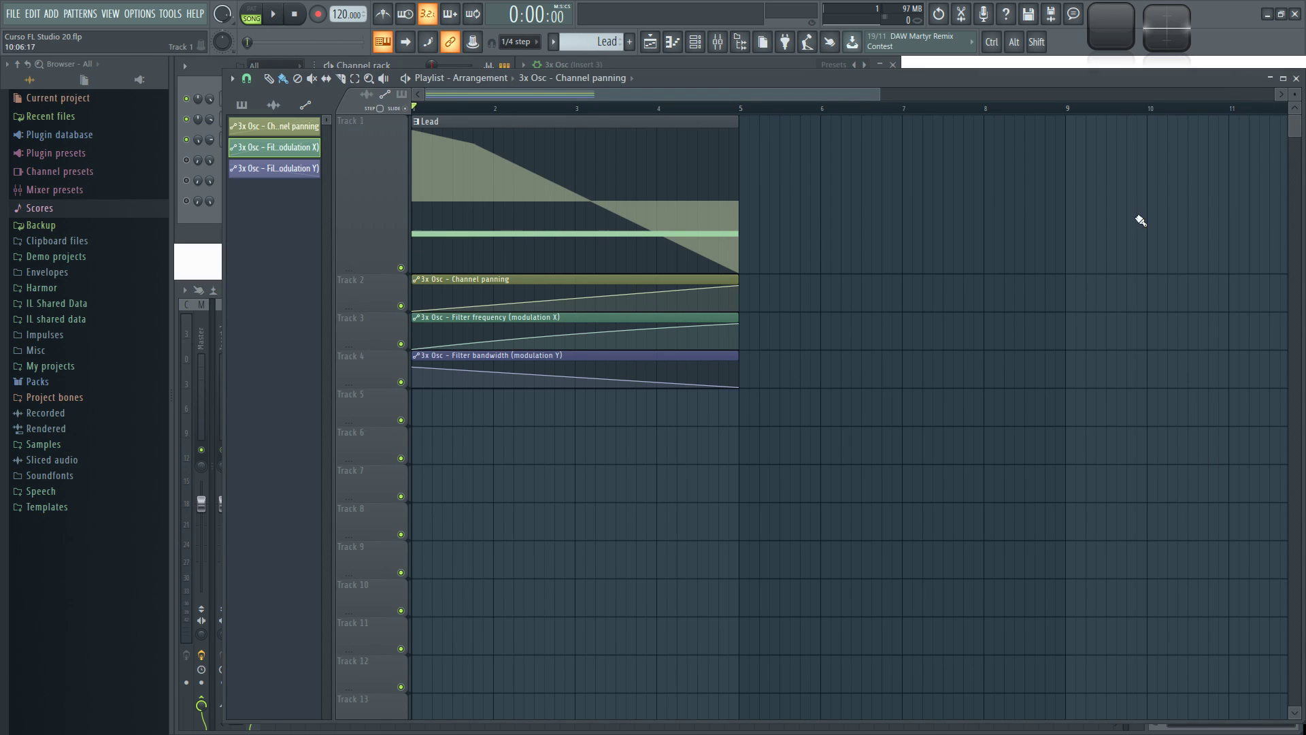
Step: Make Lead the current clip source and mute playlist Tracks 2, 3 and 4 holding the automation clips
scroll(502, 137, "up", 3, "ctrl")
left_click_drag(518, 95, 305, 541)
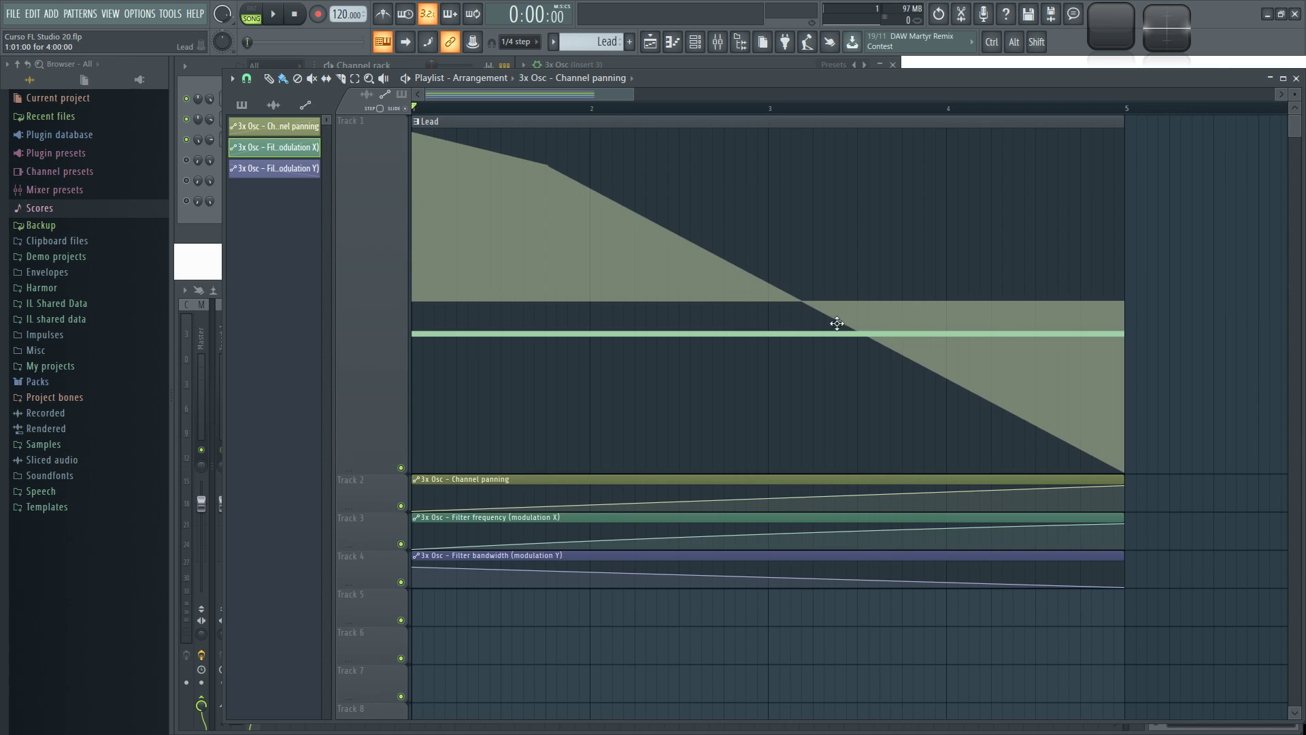
left_click_drag(503, 158, 442, 159)
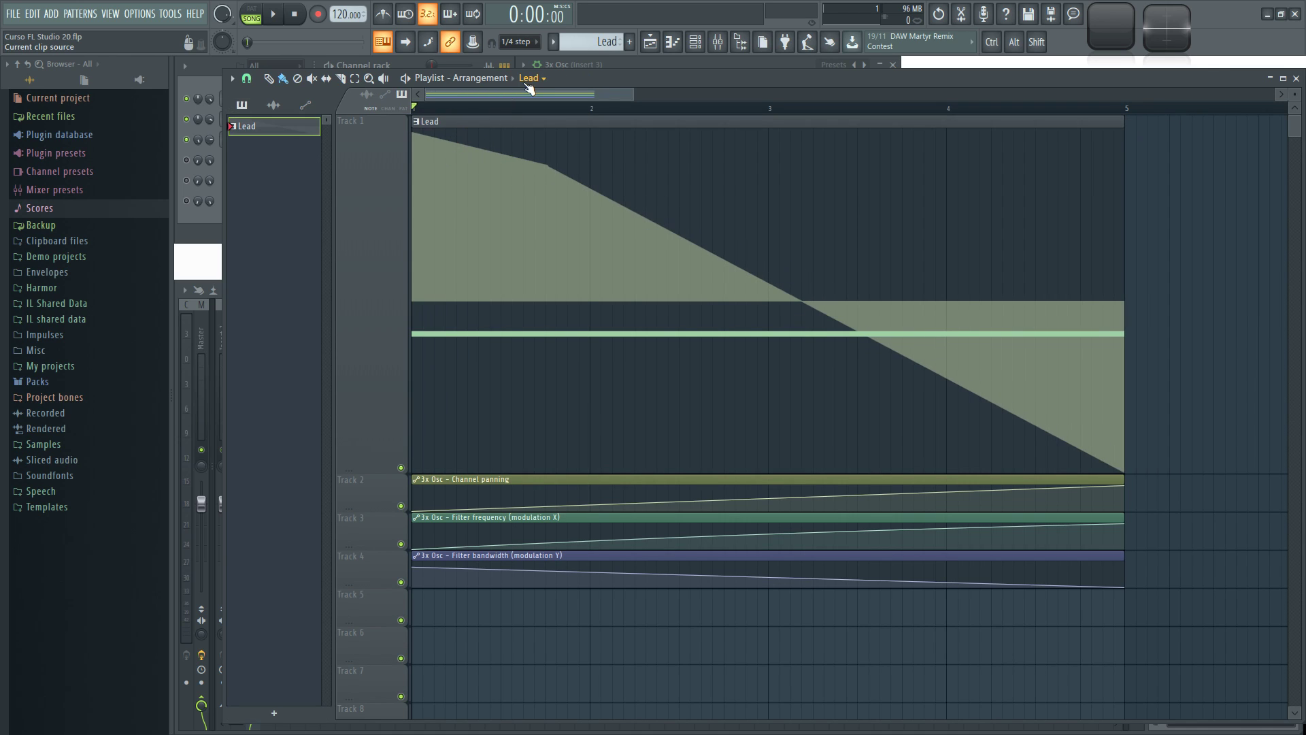
left_click(401, 505)
left_click(401, 544)
left_click(401, 582)
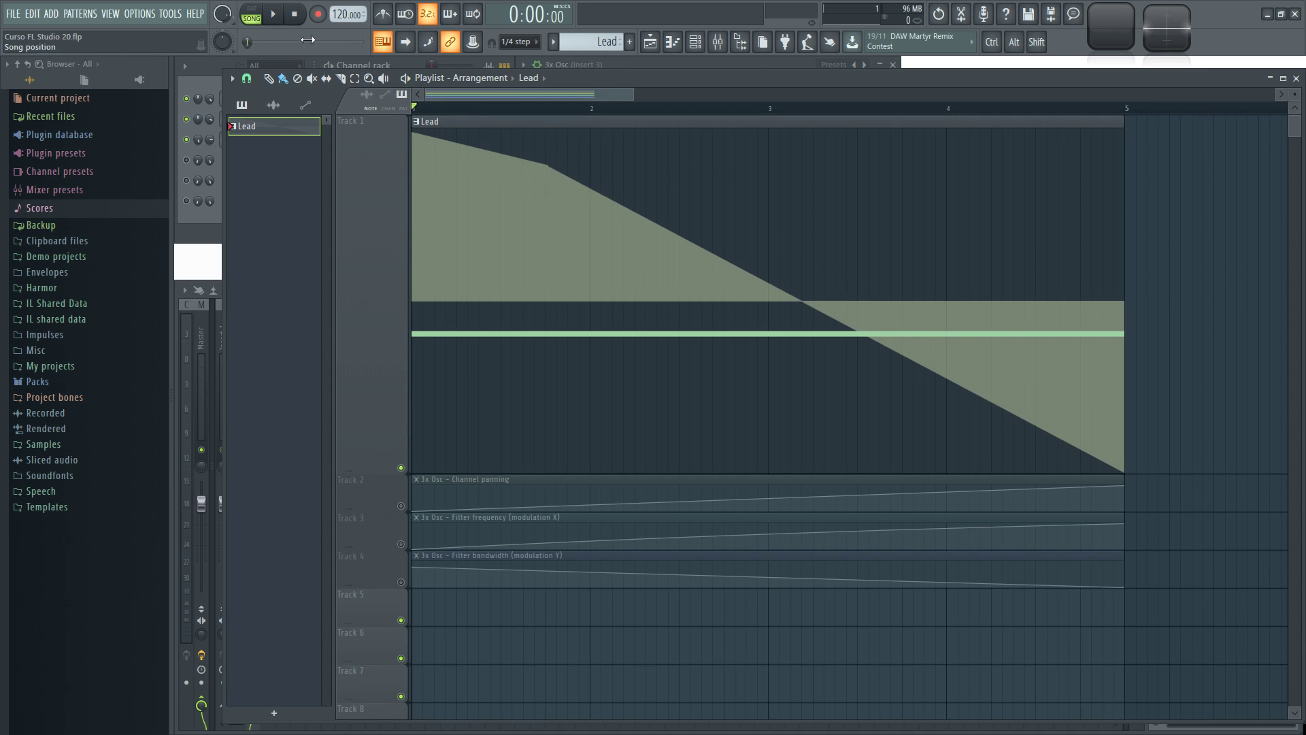
Step: Play the song, and play the Lead pattern on its own with the channel rack in view, to check the panning events
left_click(279, 18)
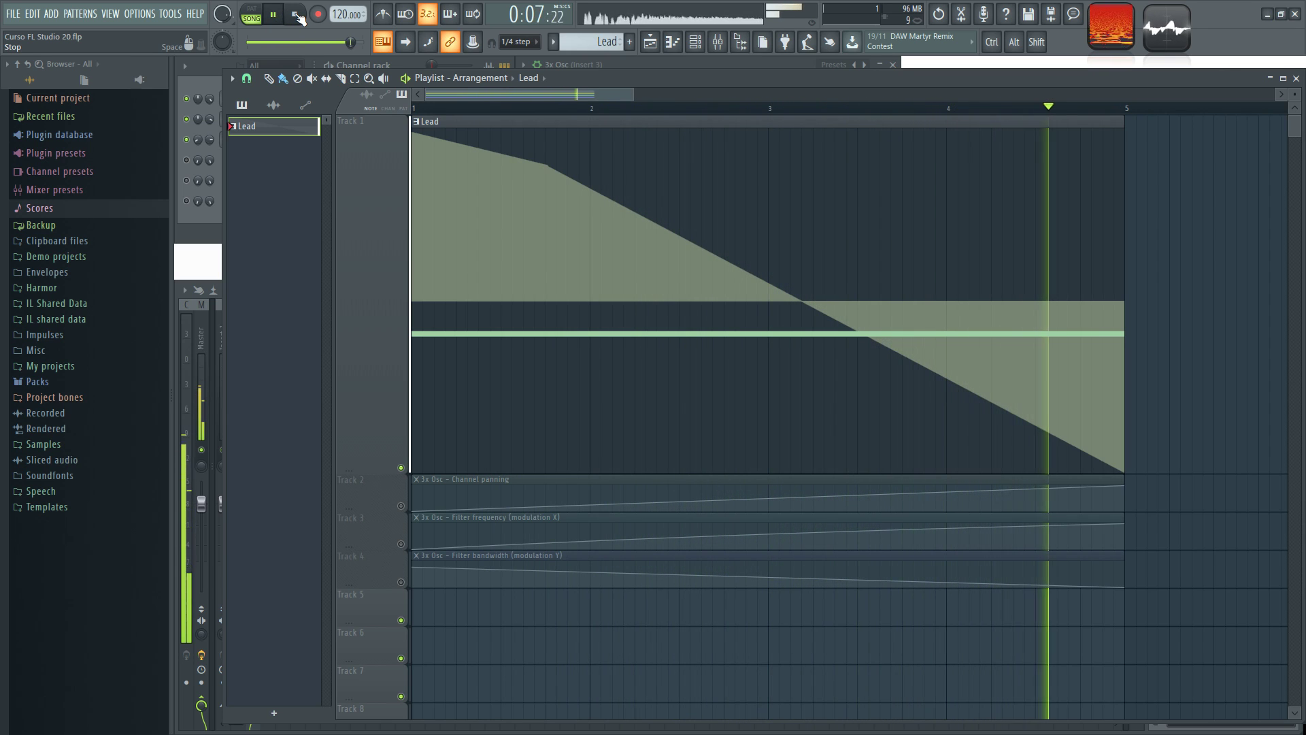
left_click(298, 15)
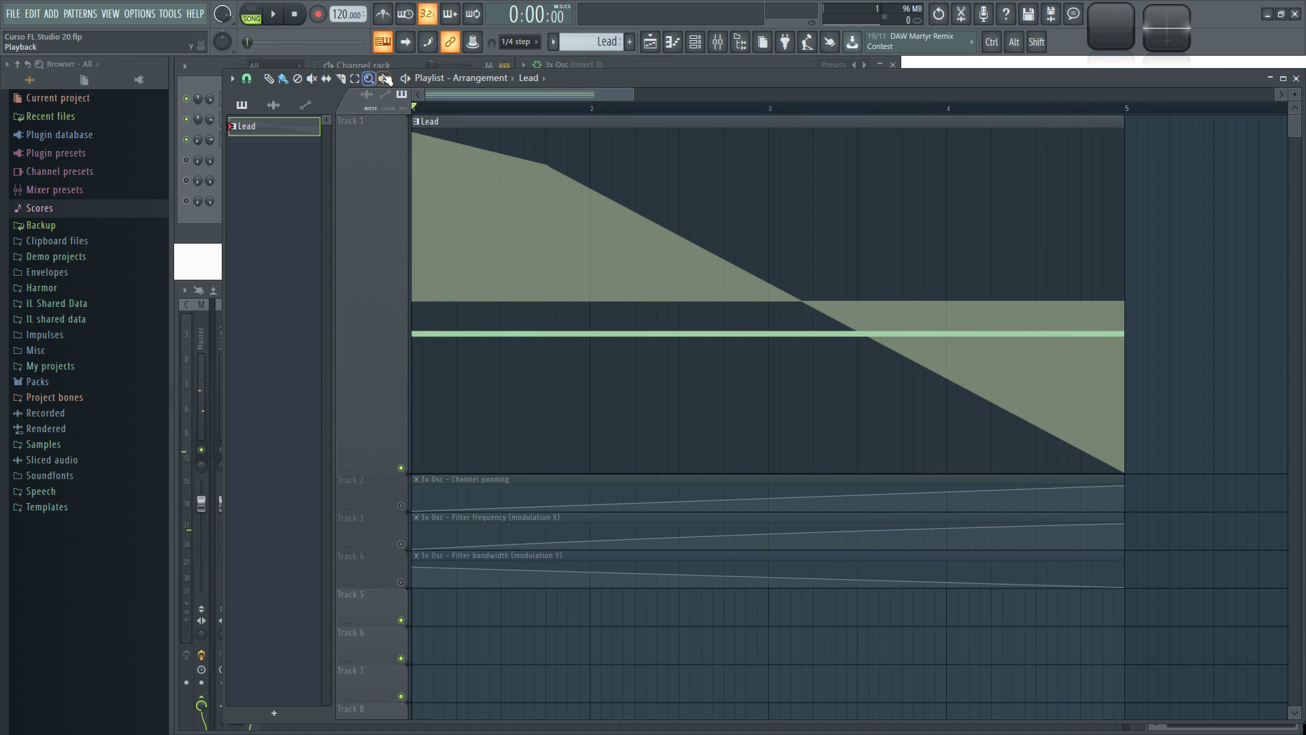
left_click(412, 64)
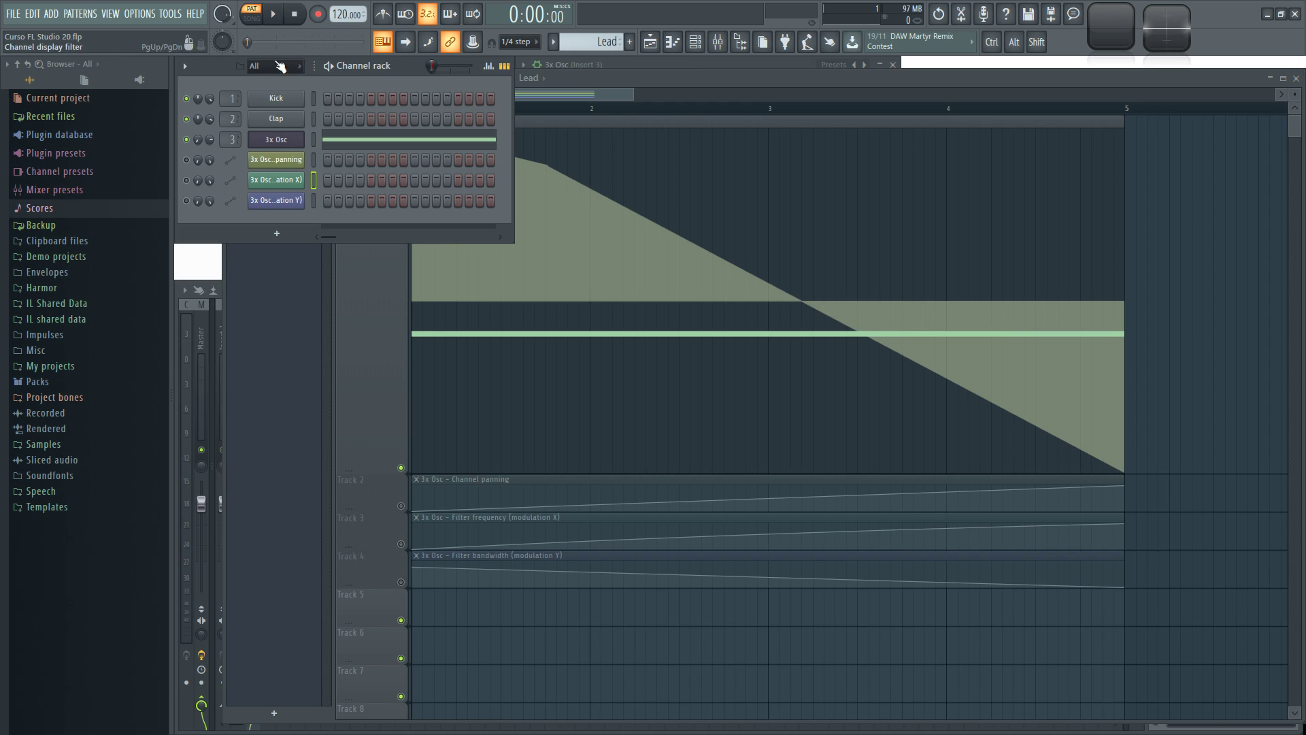
left_click(279, 16)
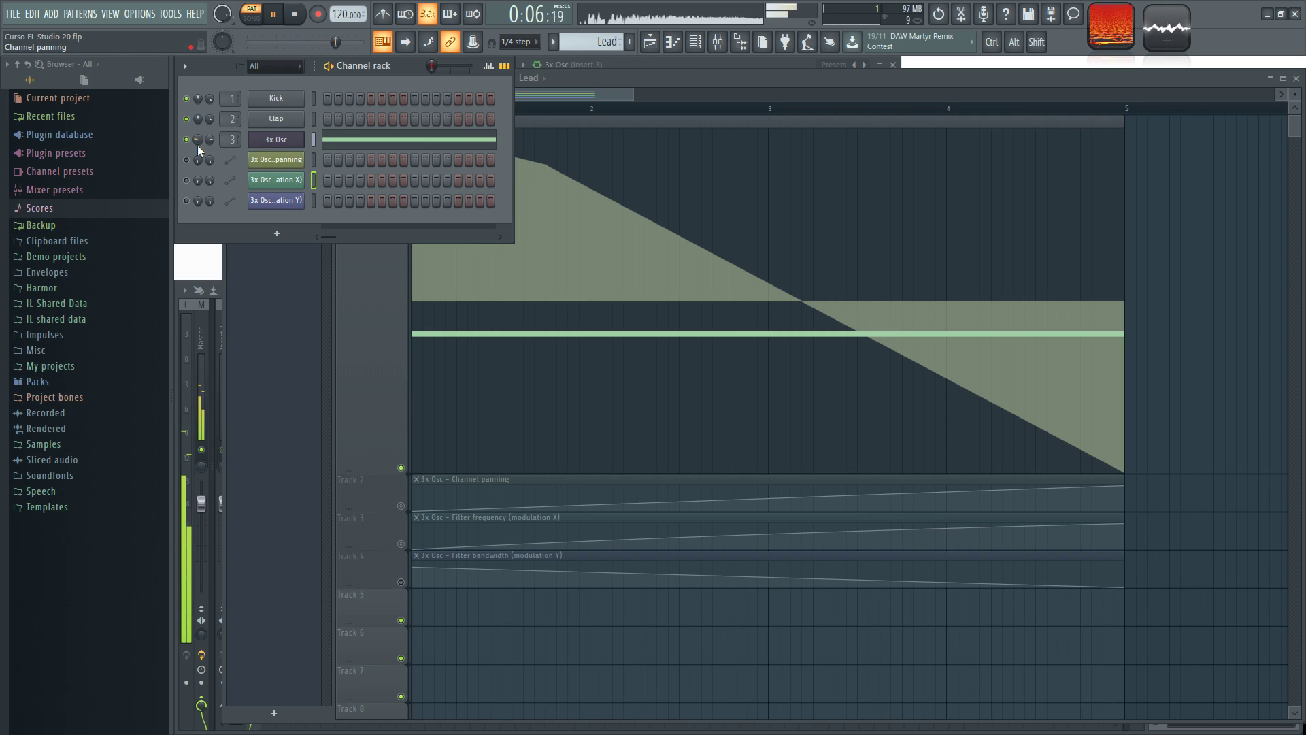
left_click(296, 14)
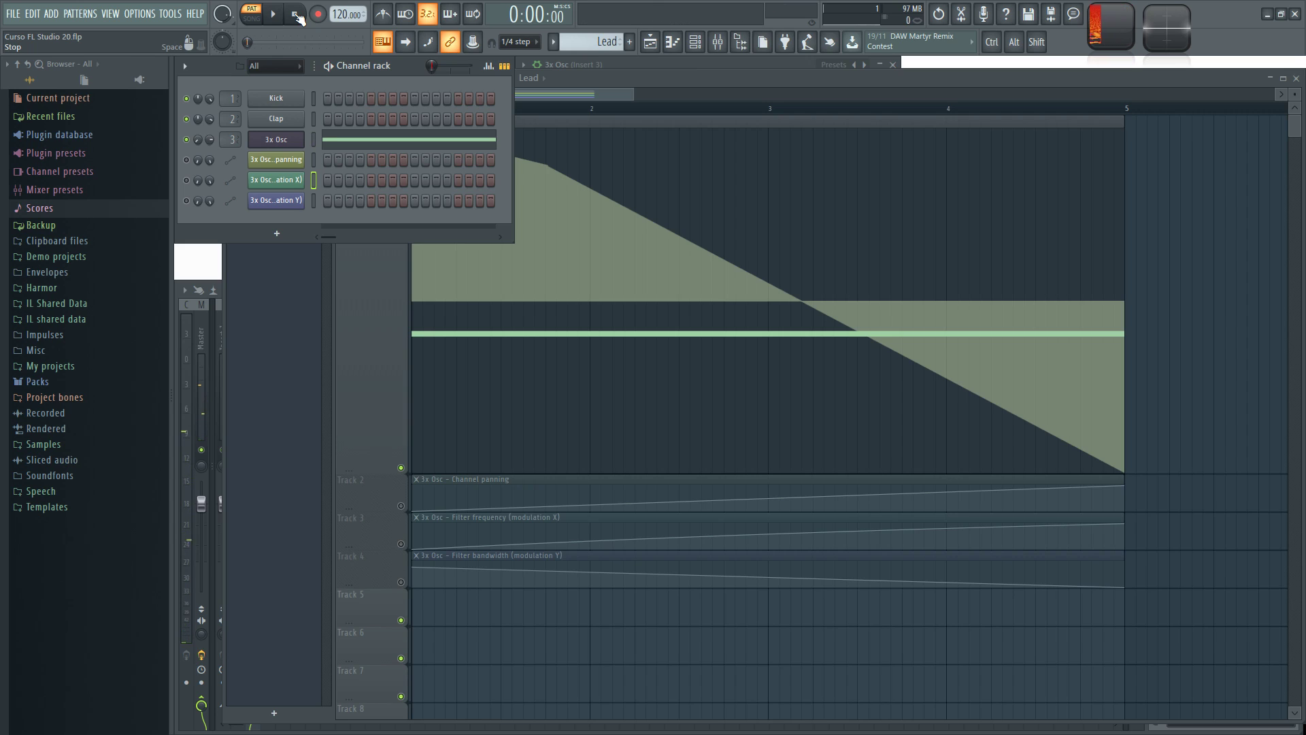
Step: Edit the events of the 3x Osc filter's Mod Y and draw a curve falling from maximum at bar 1 to minimum at bar 5
left_click(279, 141)
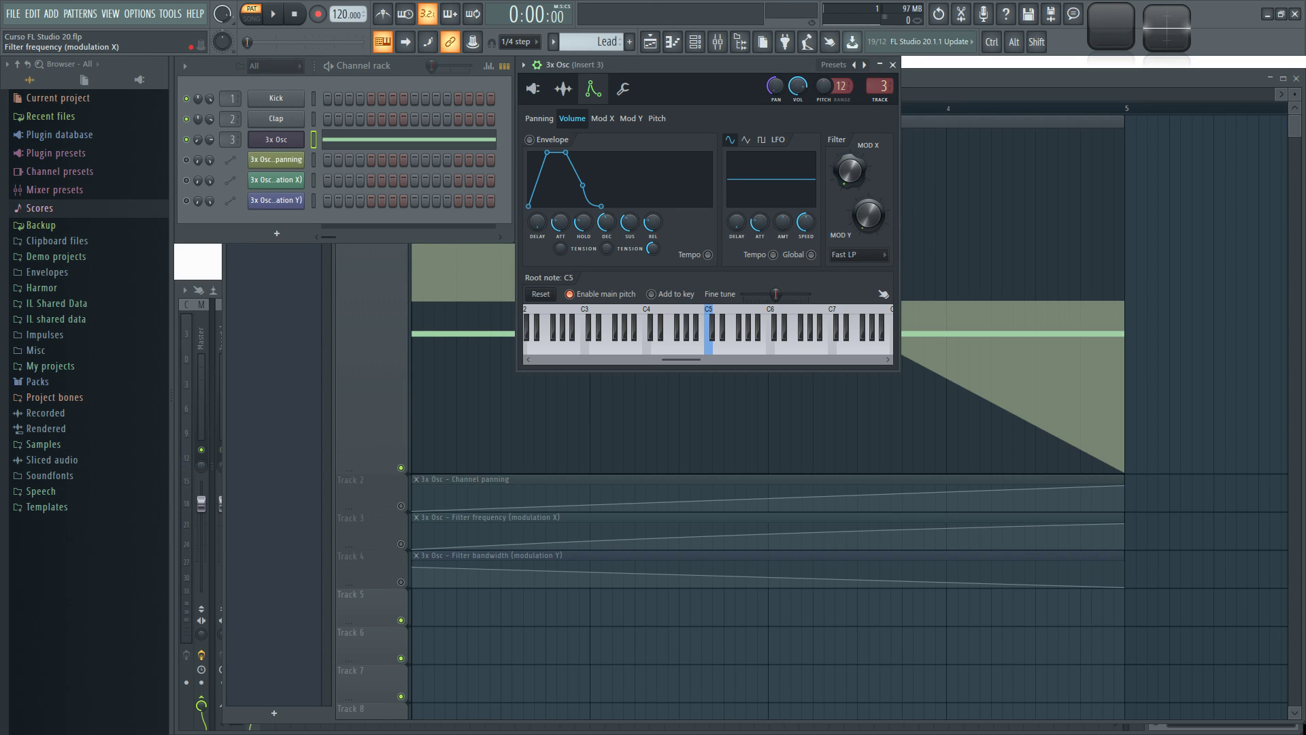
right_click(868, 223)
left_click(905, 249)
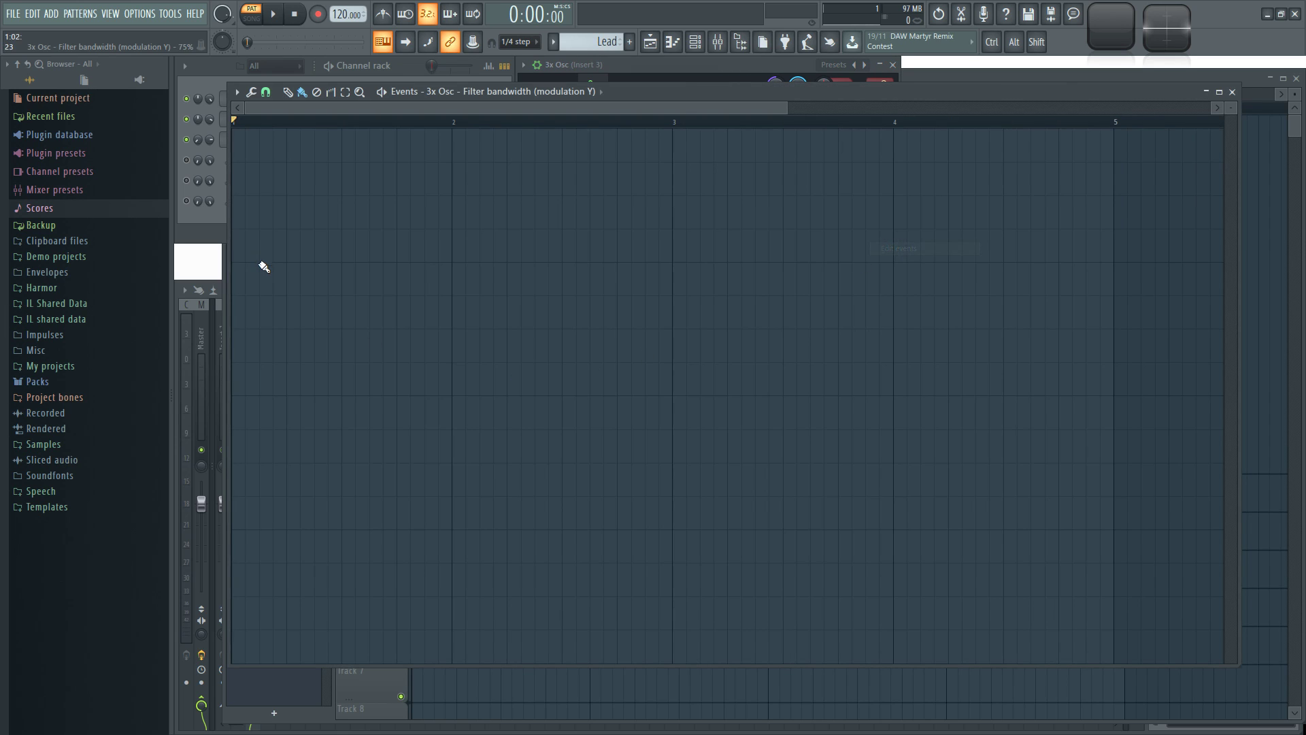
mouse_move(246, 140)
left_mouse_down()
mouse_move(805, 517)
mouse_move(1110, 661)
left_mouse_up()
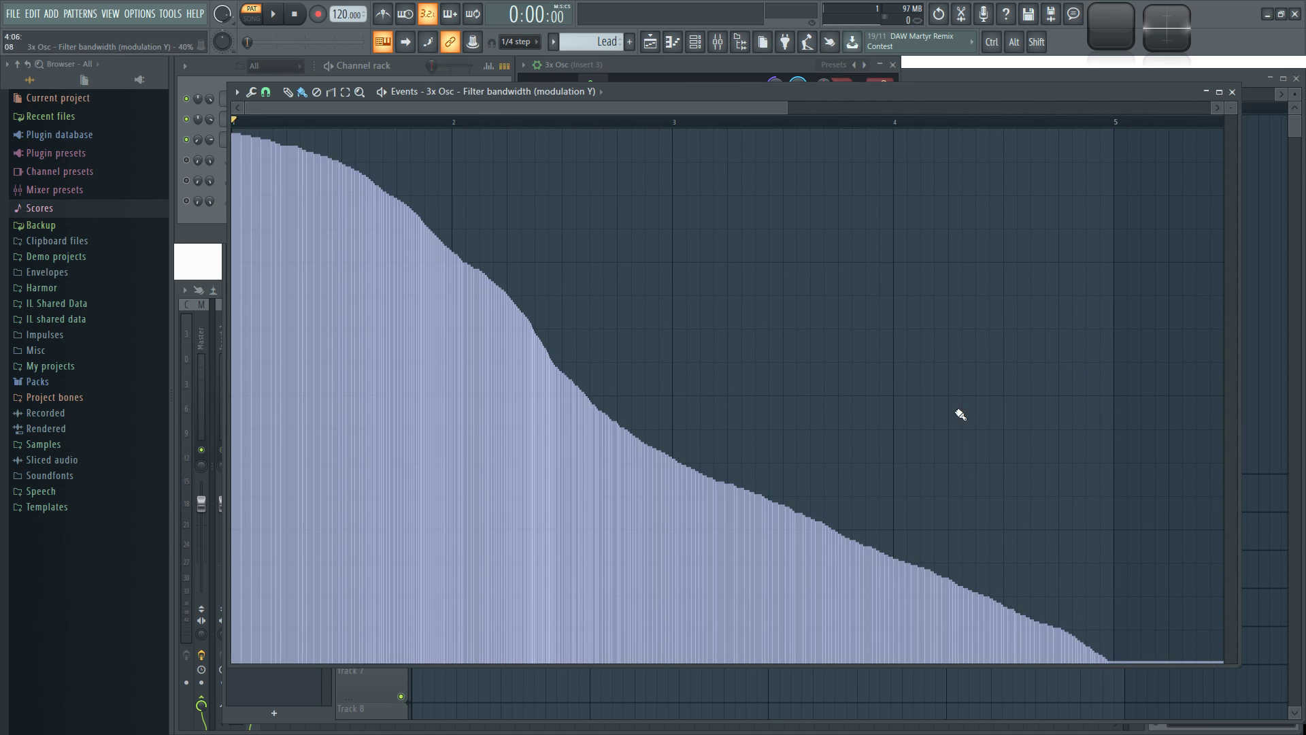
left_click(1232, 93)
Step: Edit the events of the 3x Osc filter's Mod X and draw a series of rising humps from bar 1 to bar 5
right_click(846, 170)
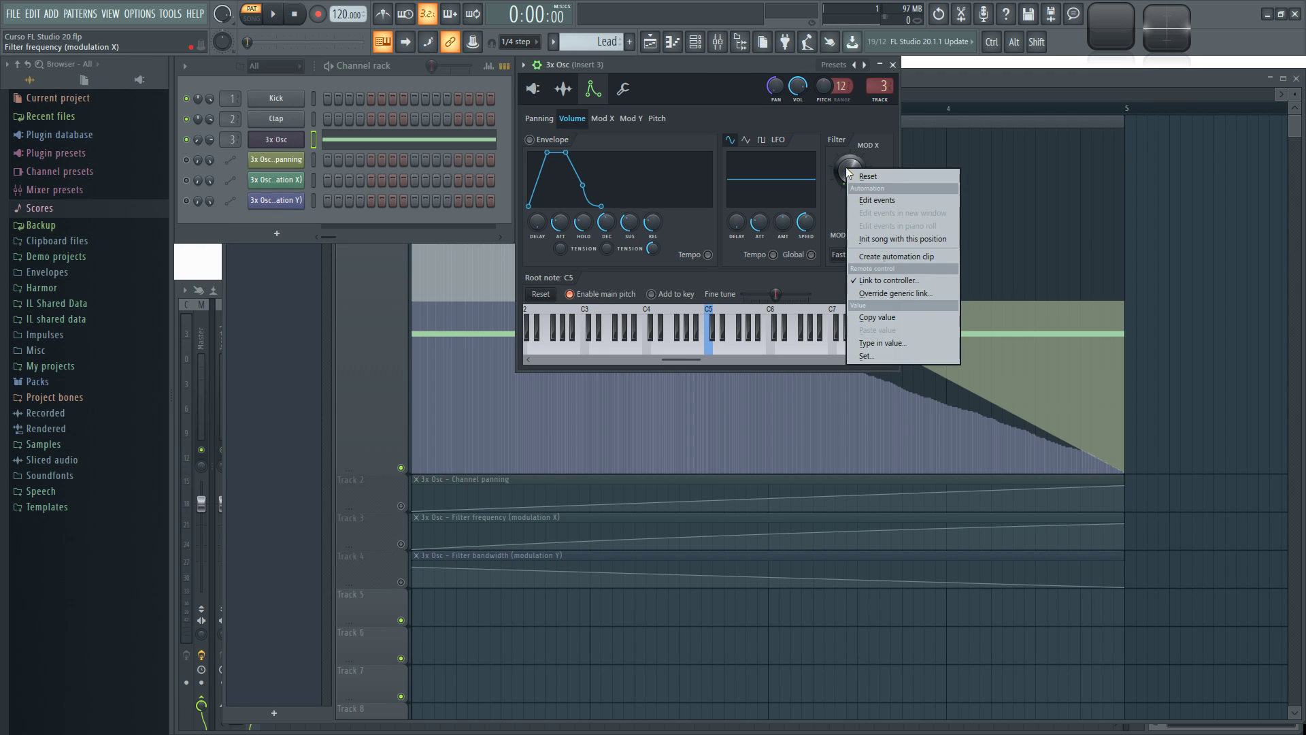
left_click(876, 201)
mouse_move(270, 413)
left_mouse_down()
mouse_move(291, 390)
mouse_move(326, 426)
mouse_move(235, 520)
mouse_move(407, 422)
mouse_move(664, 508)
mouse_move(1104, 210)
left_mouse_up()
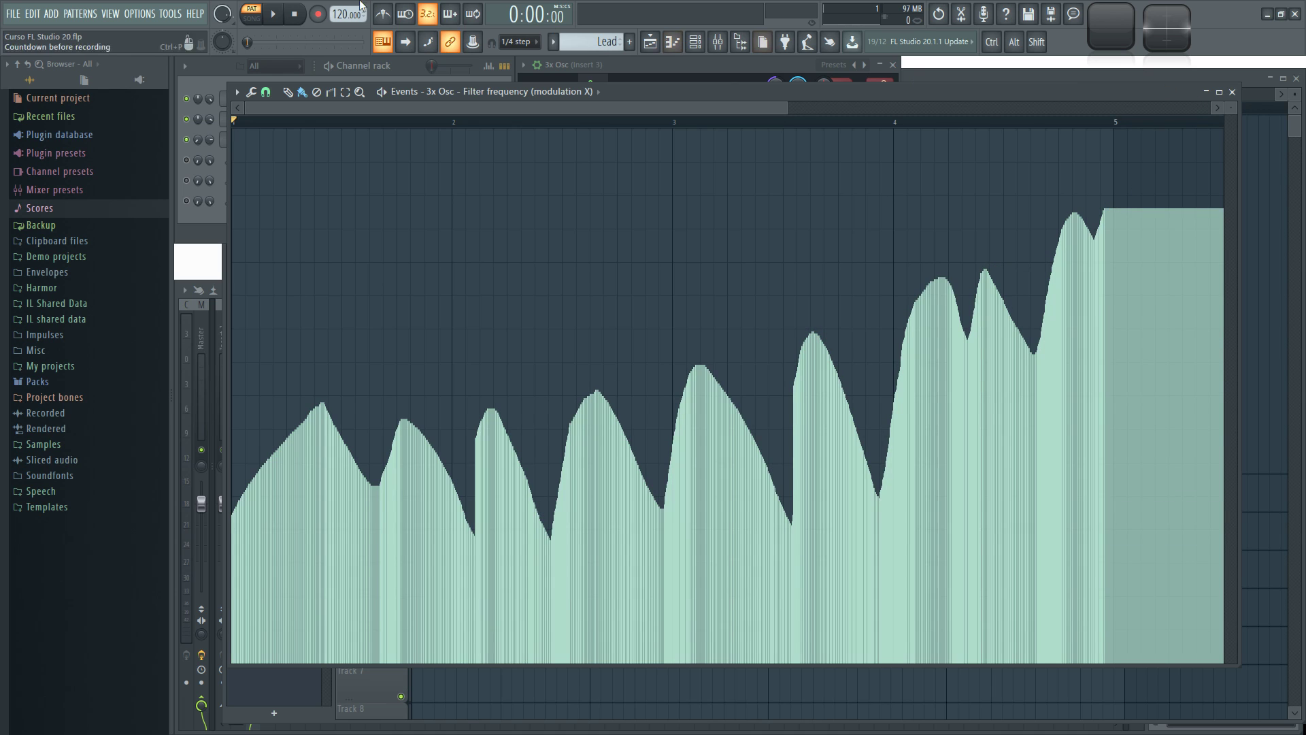
left_click(1232, 92)
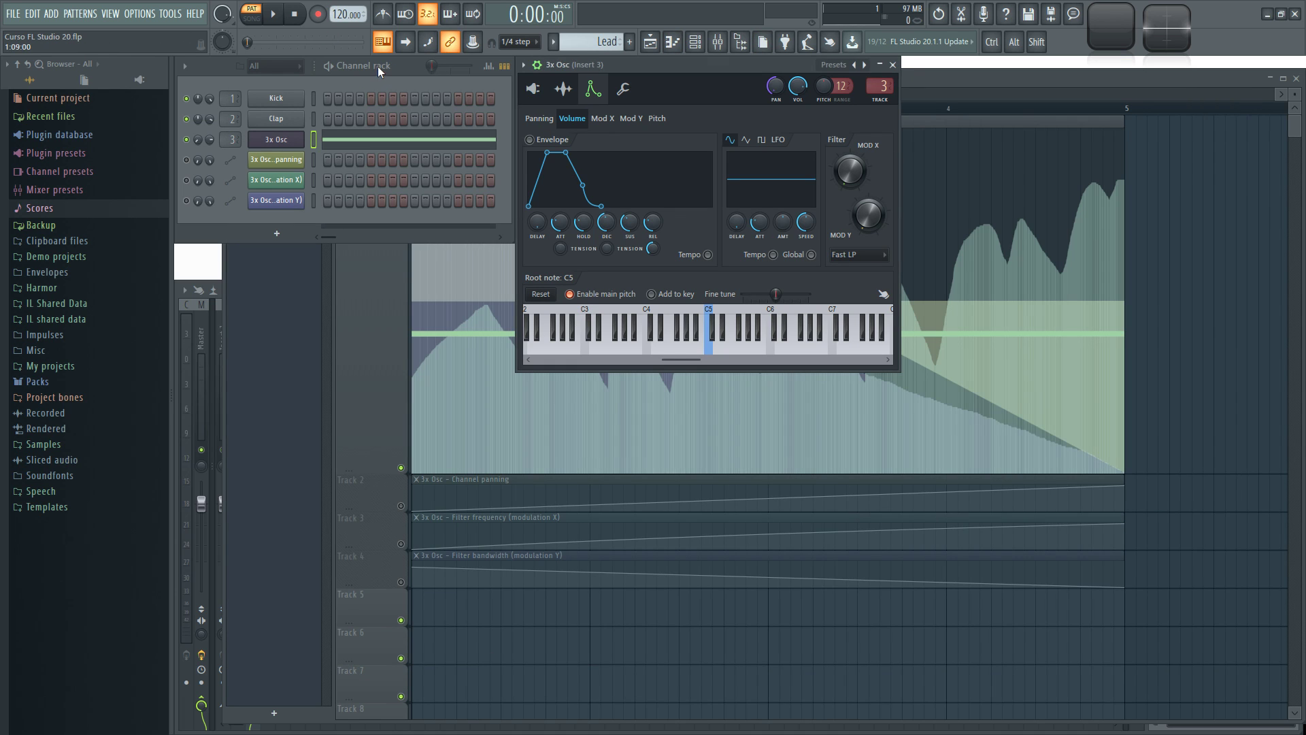
Step: Play the Lead pattern to check the filter events, close the 3x Osc window and return to the playlist
left_click(252, 15)
left_click(273, 15)
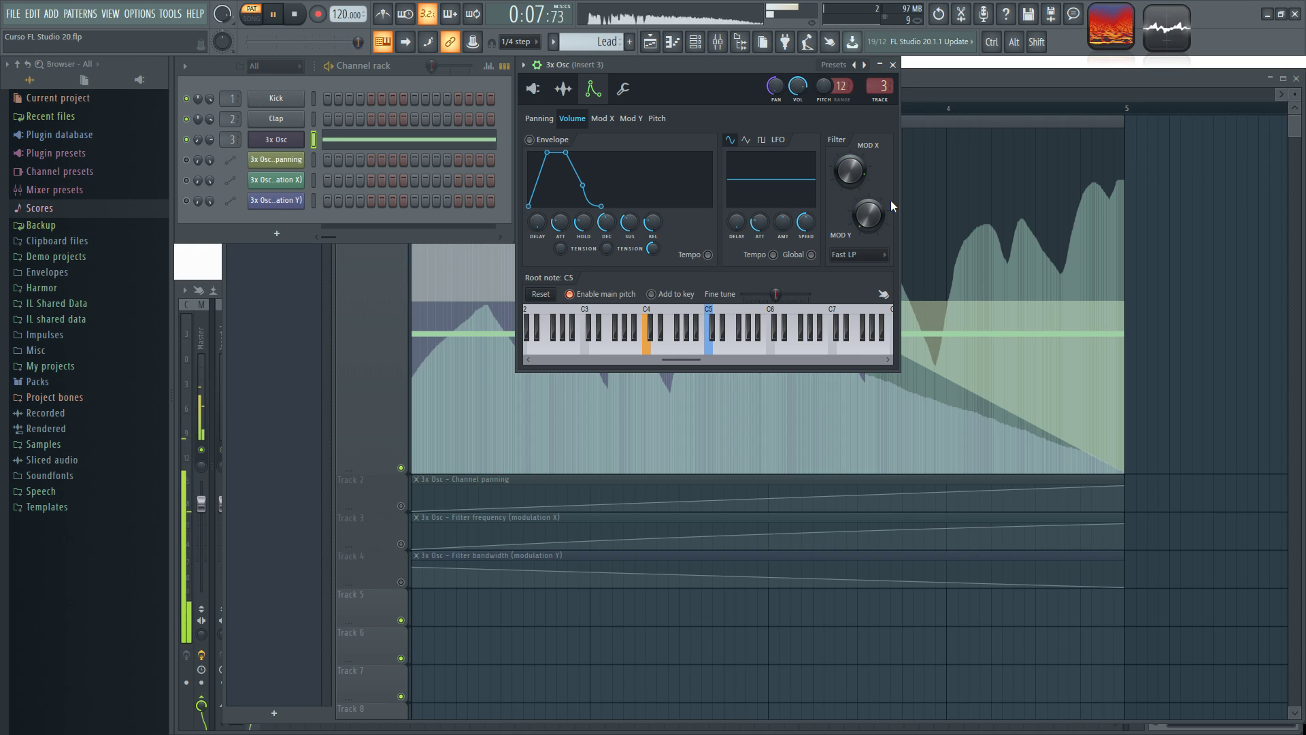
left_click(893, 65)
key("space")
left_click(770, 214)
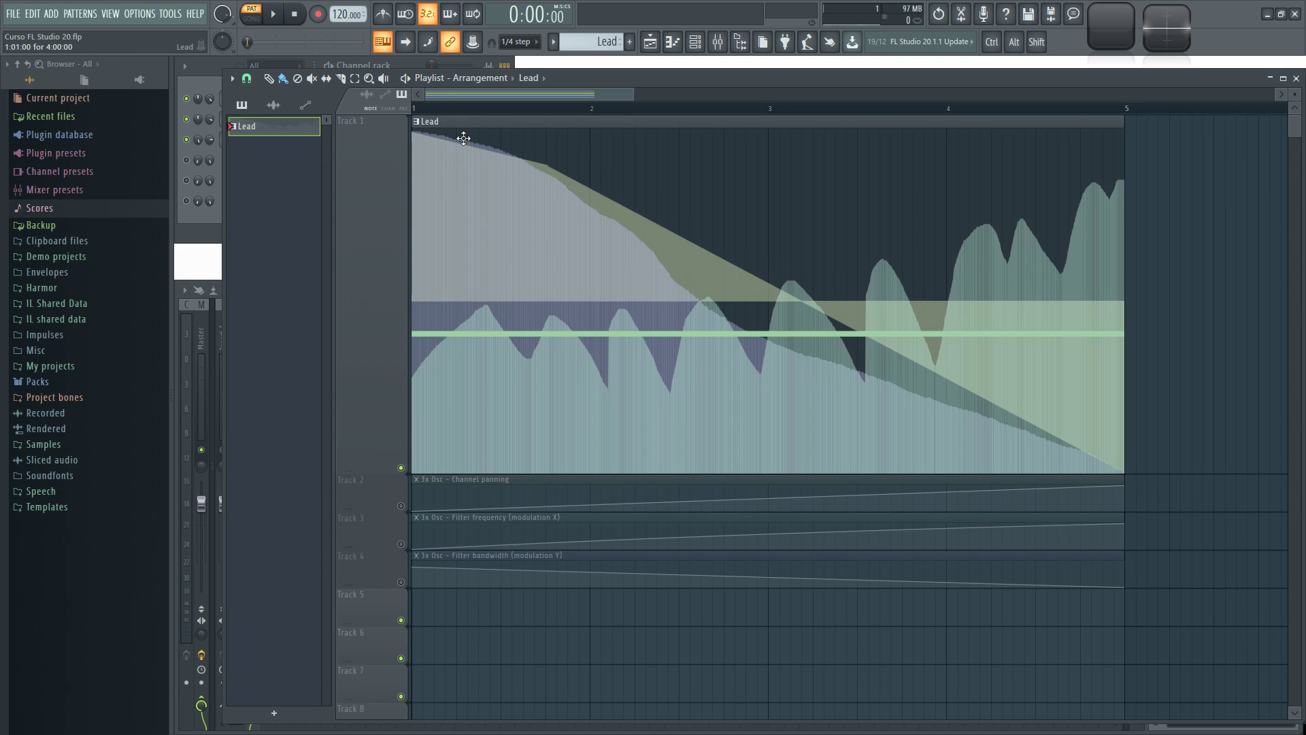
Step: Reopen the 3x Osc filter frequency (Mod X) events for editing
left_click(405, 67)
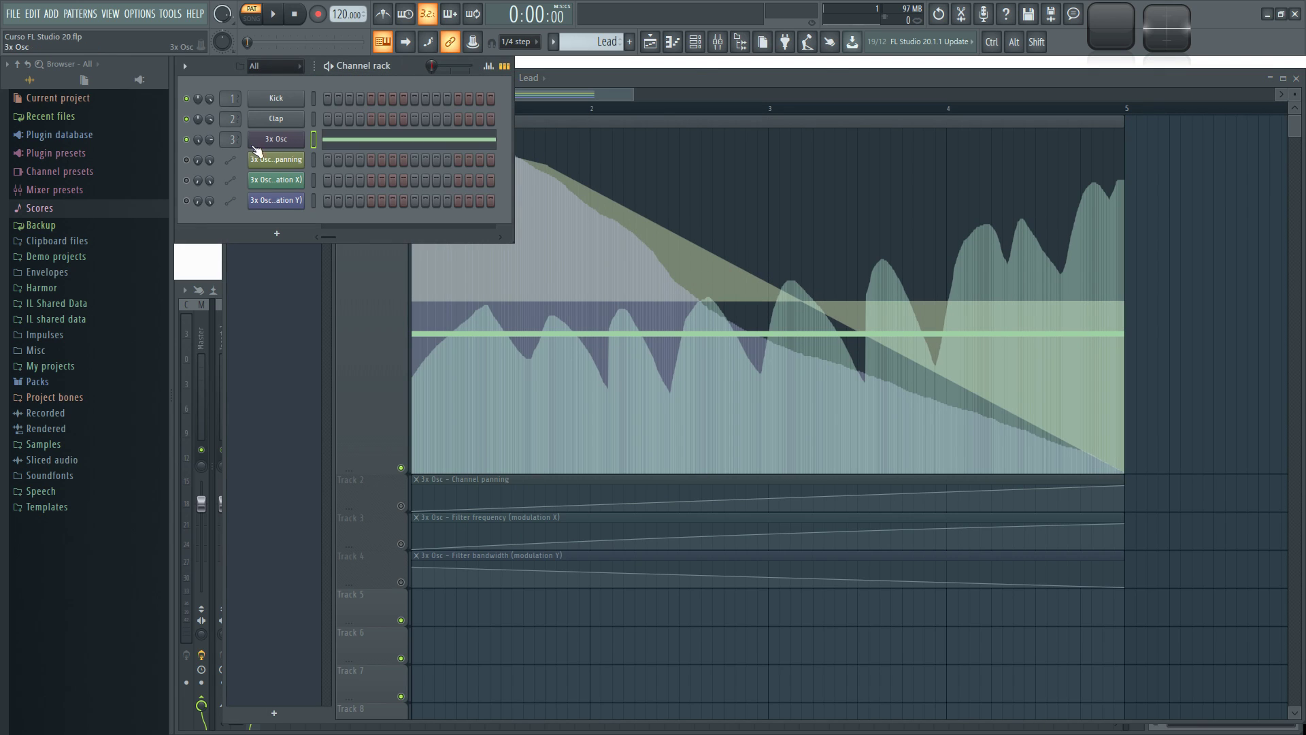
left_click(276, 139)
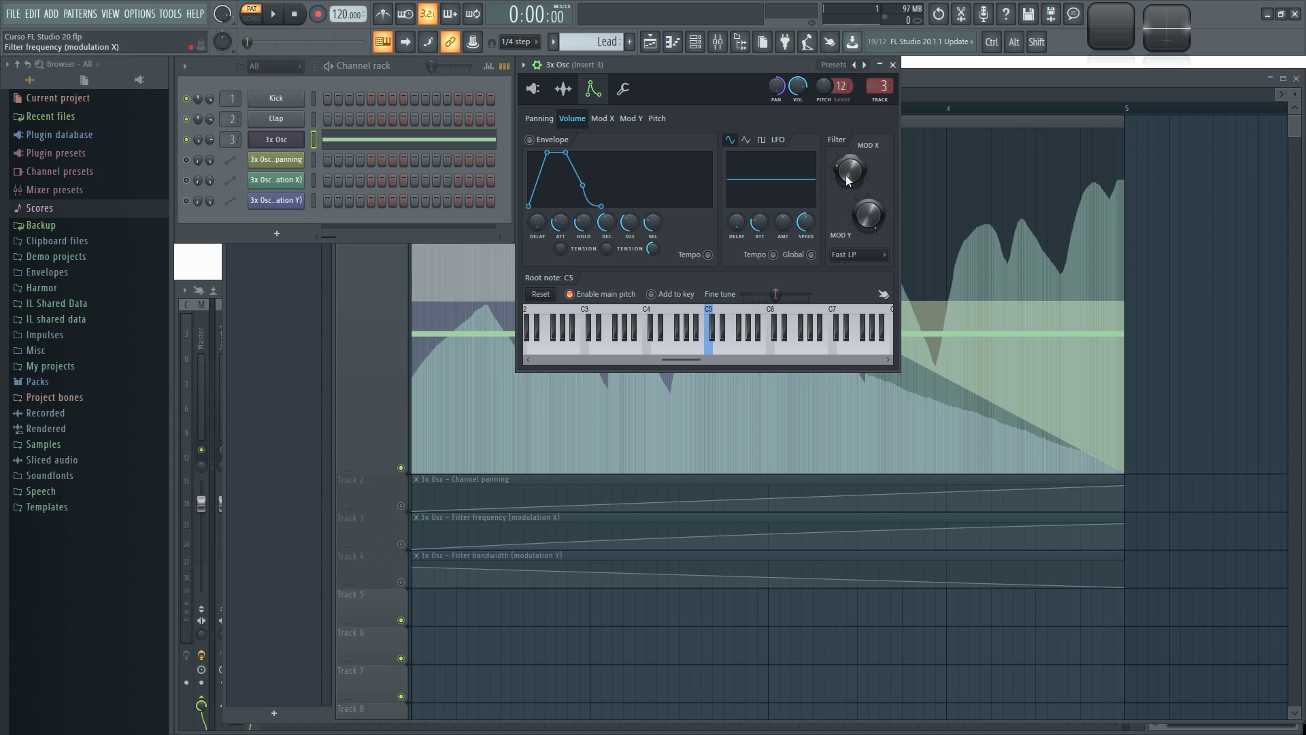
right_click(850, 175)
left_click(878, 208)
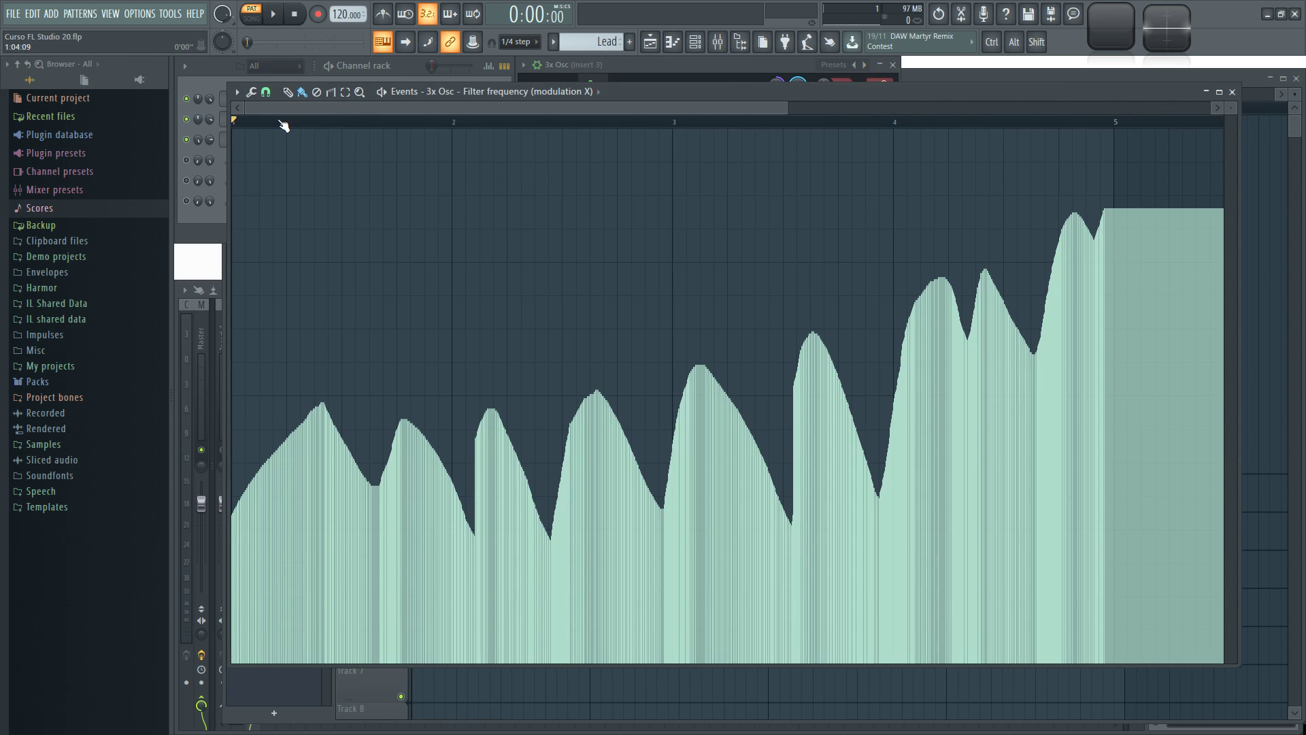
Step: Try scaling the levels of the filter frequency events
left_click(262, 102)
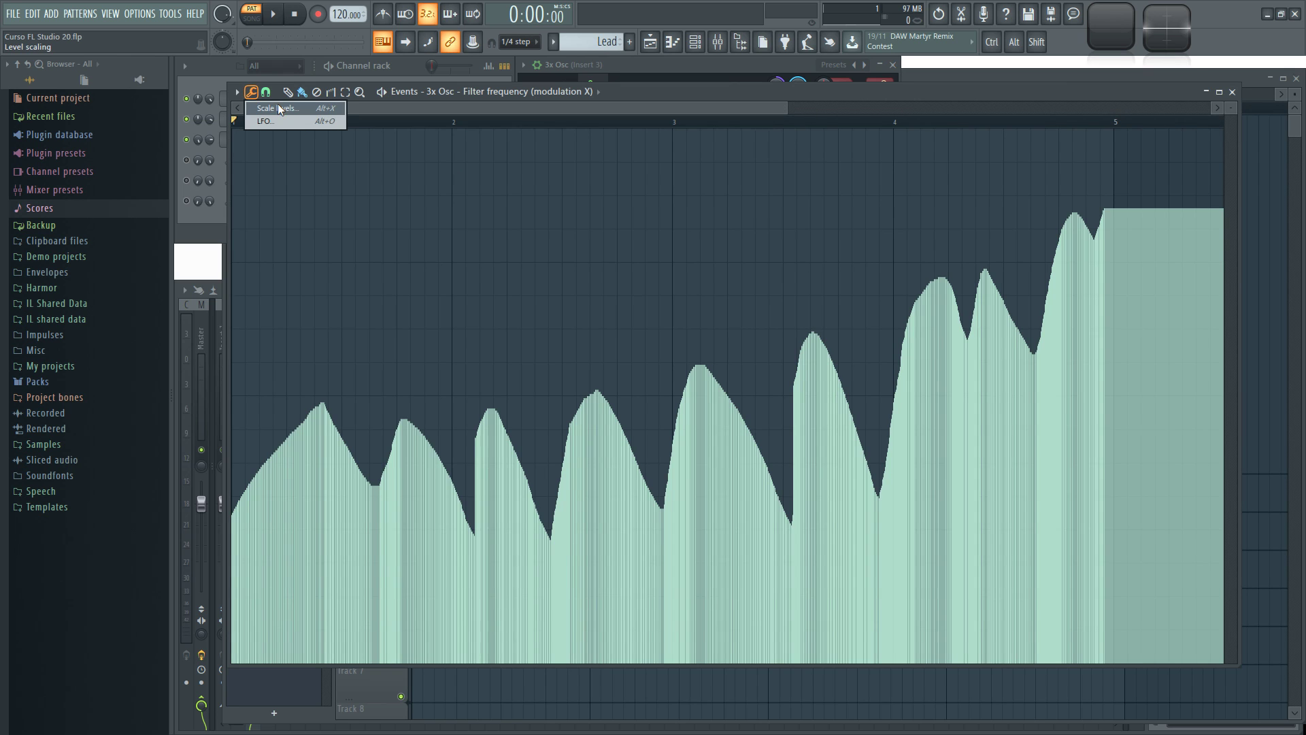
left_click(278, 105)
left_click_drag(876, 256, 911, 304)
left_click(915, 198)
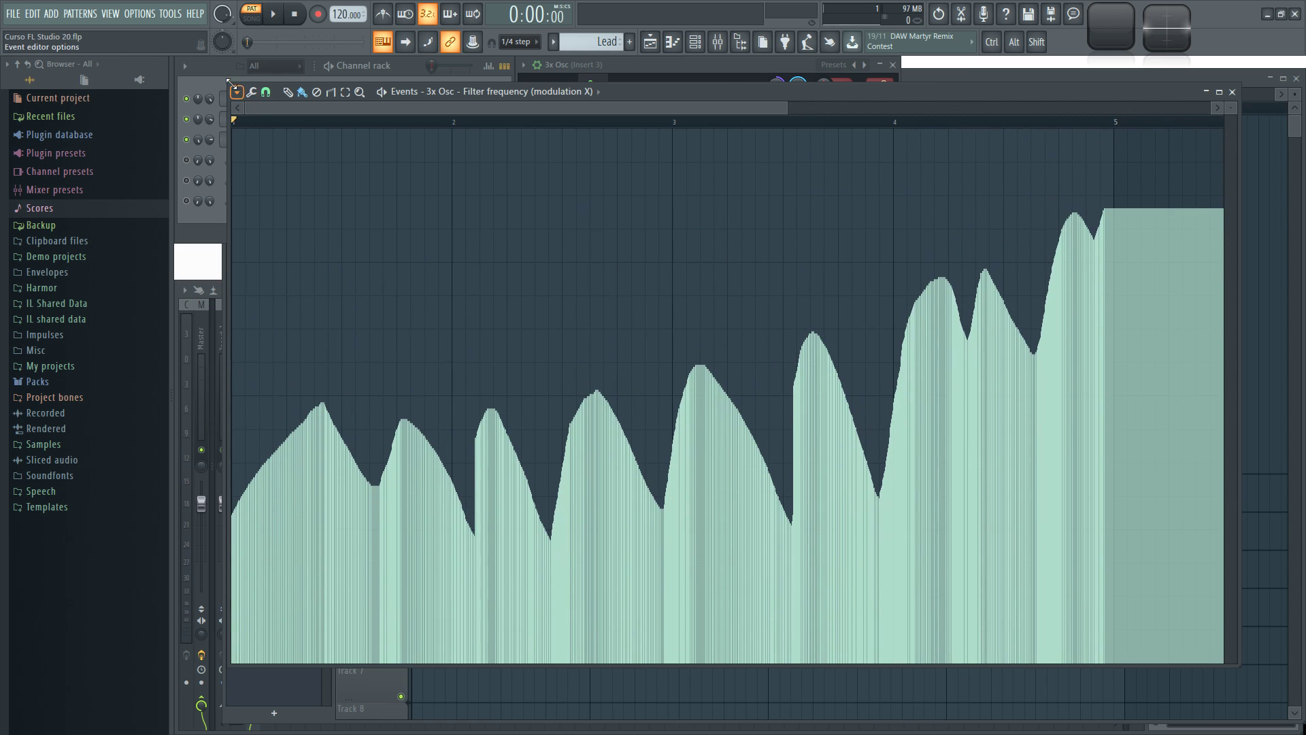
Step: Replace the filter frequency events with a sine LFO whose range and speed grow from bar 1 to bar 5
left_click(251, 91)
left_click(268, 121)
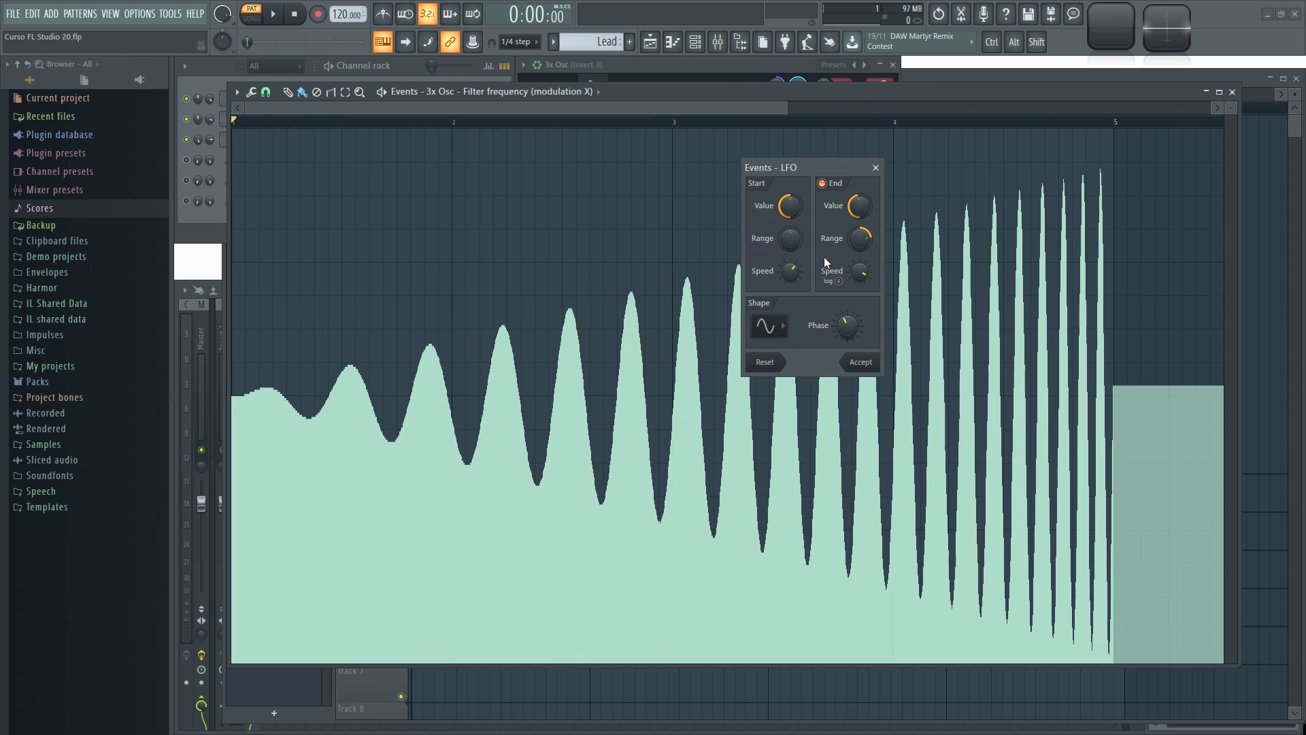
left_click_drag(861, 264, 862, 241)
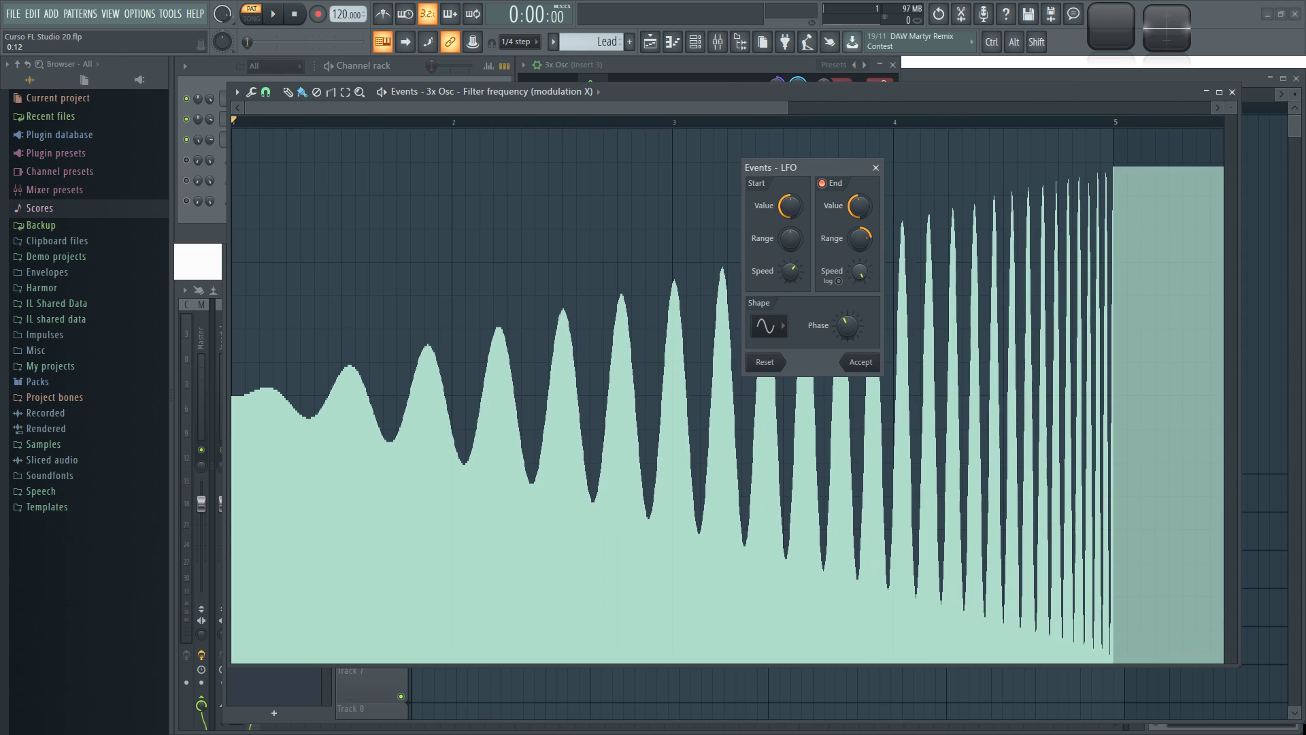
left_click_drag(780, 273, 875, 203)
left_click_drag(791, 207, 790, 208)
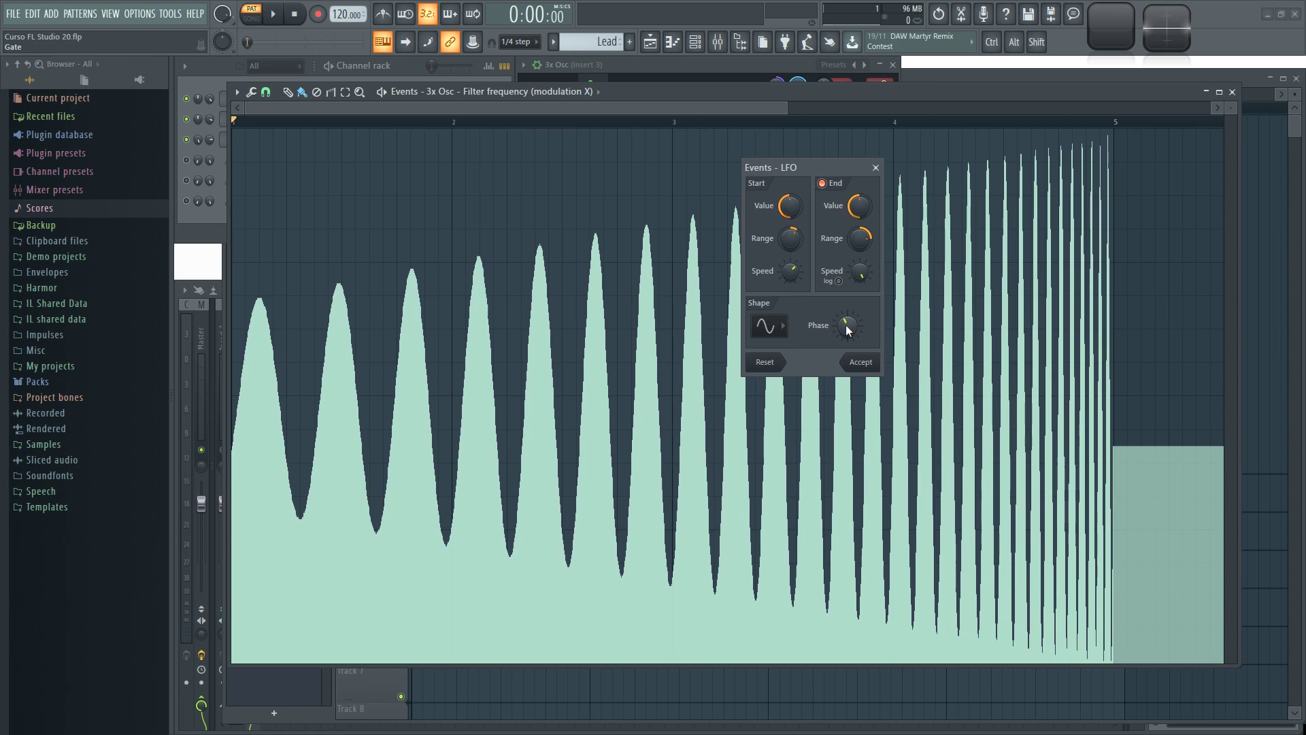
left_click_drag(860, 272, 869, 277)
left_click(861, 363)
Step: Play the Lead pattern to hear the LFO-shaped filter events, stop playback and close the event editor
left_click(274, 14)
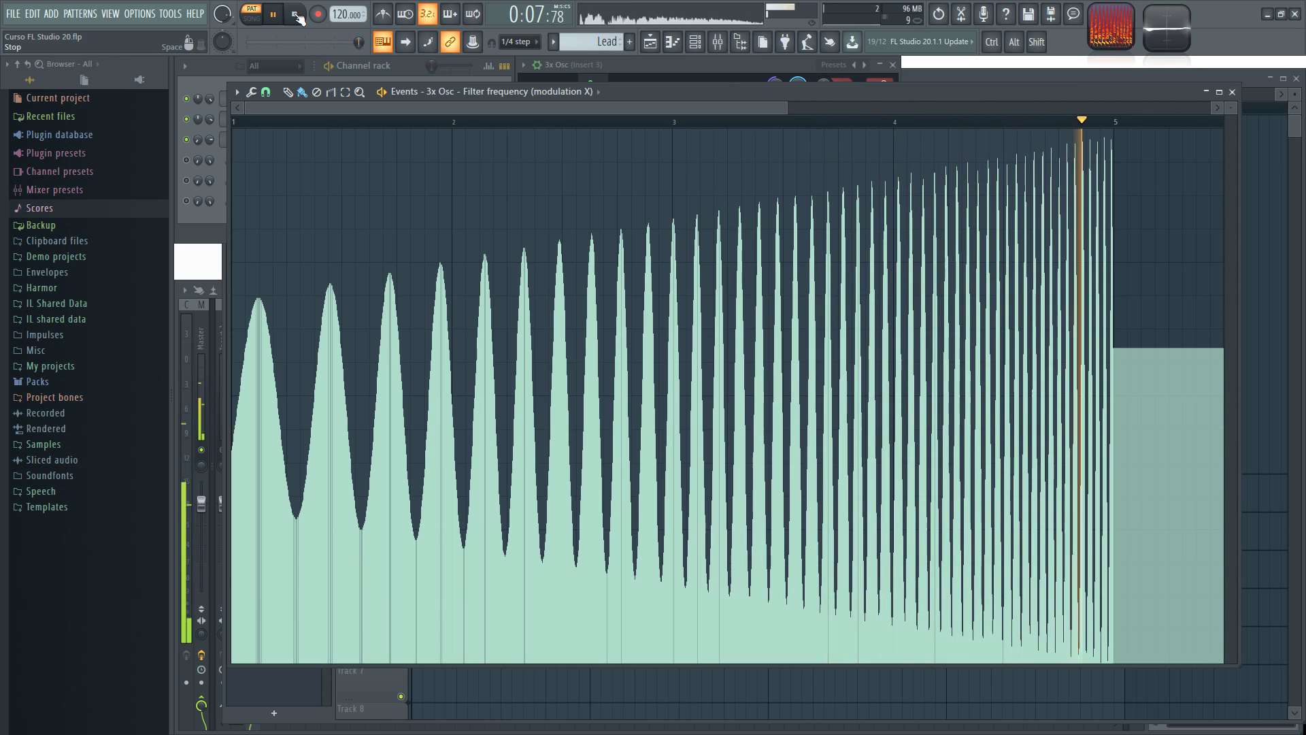
key("space")
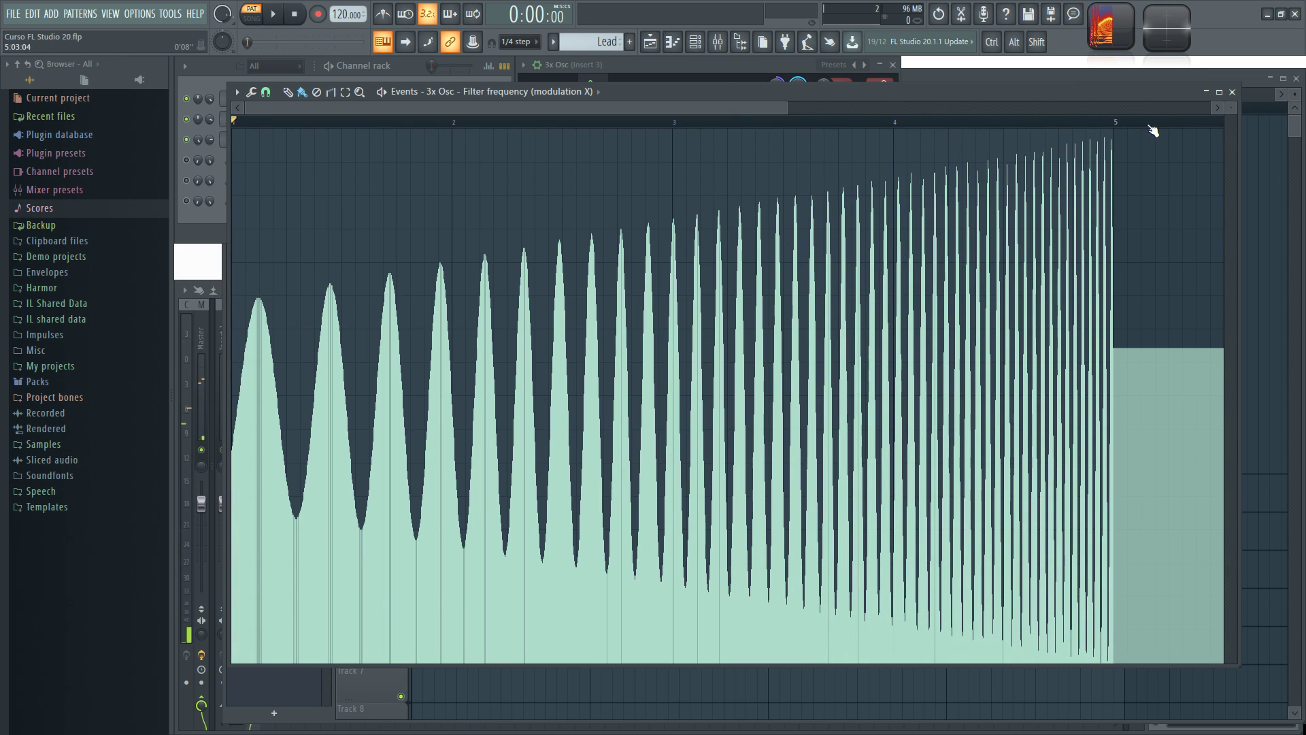
left_click(1232, 92)
key("Escape")
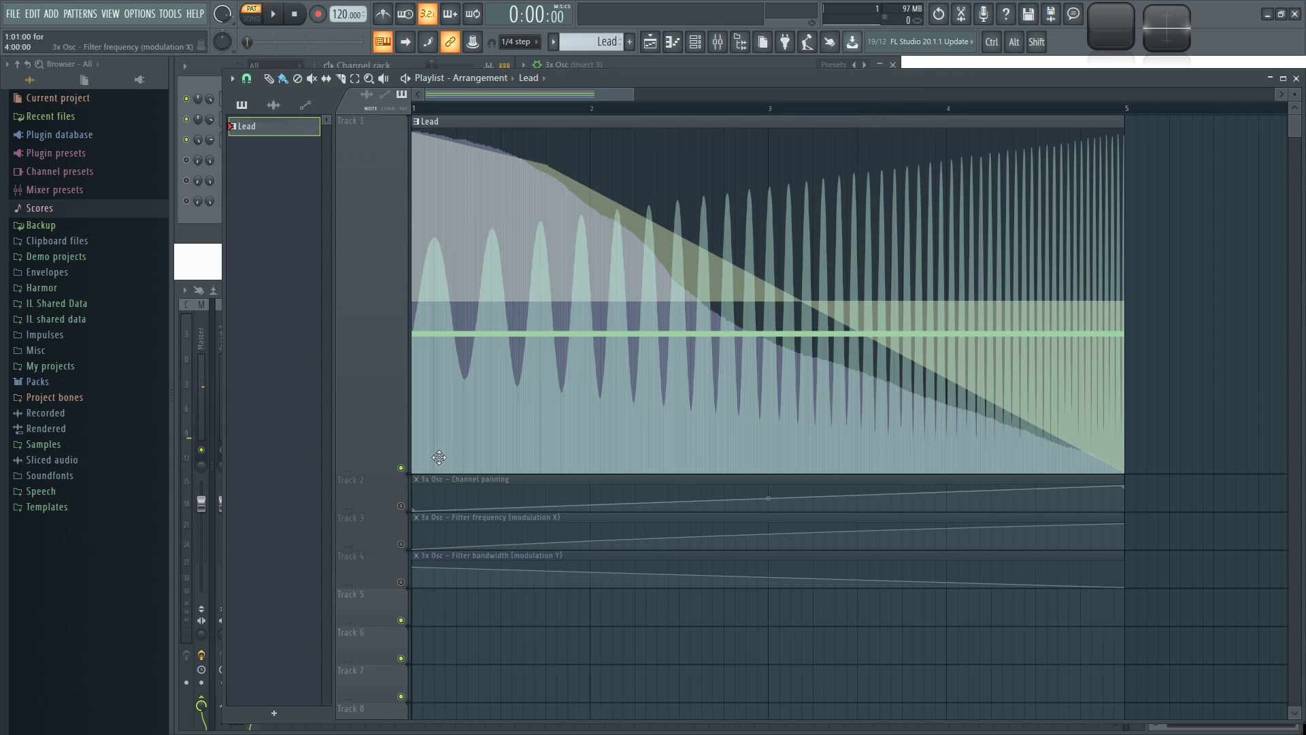
Step: View the 3x Osc settings from the channel rack and return to the playlist
left_click(407, 64)
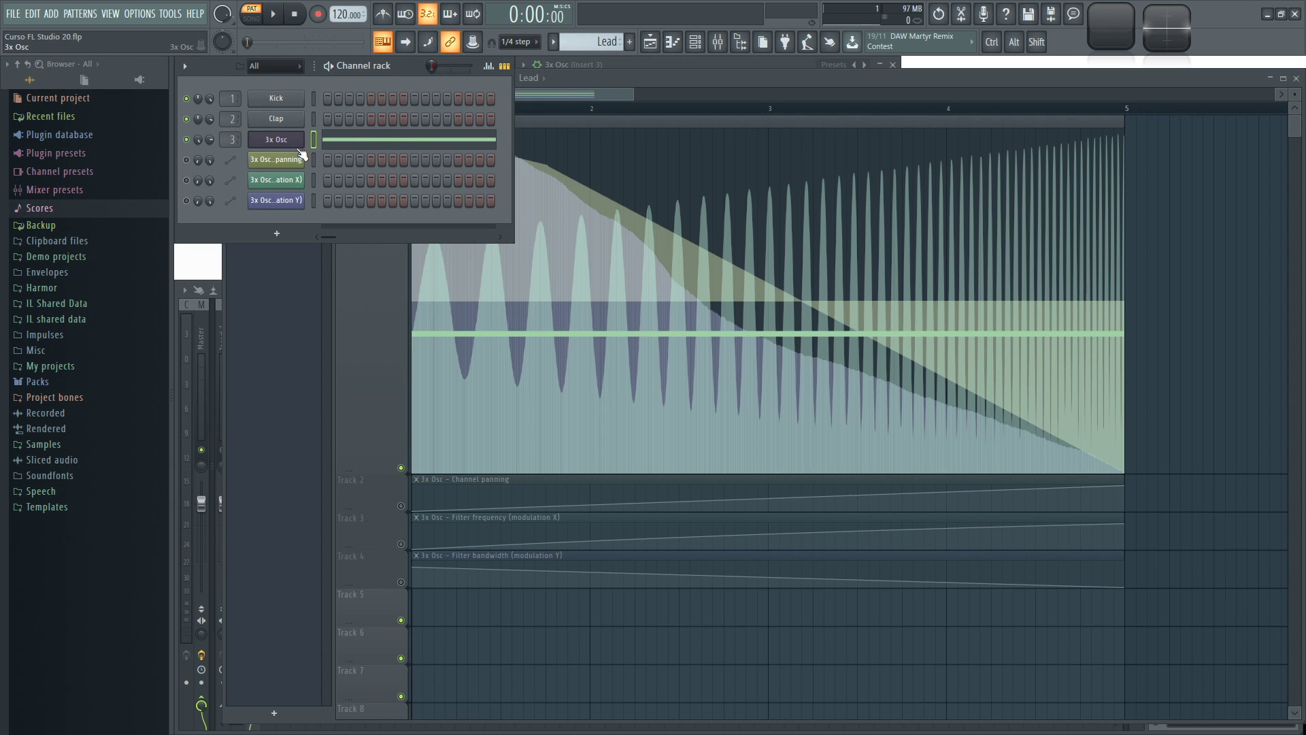
left_click(282, 142)
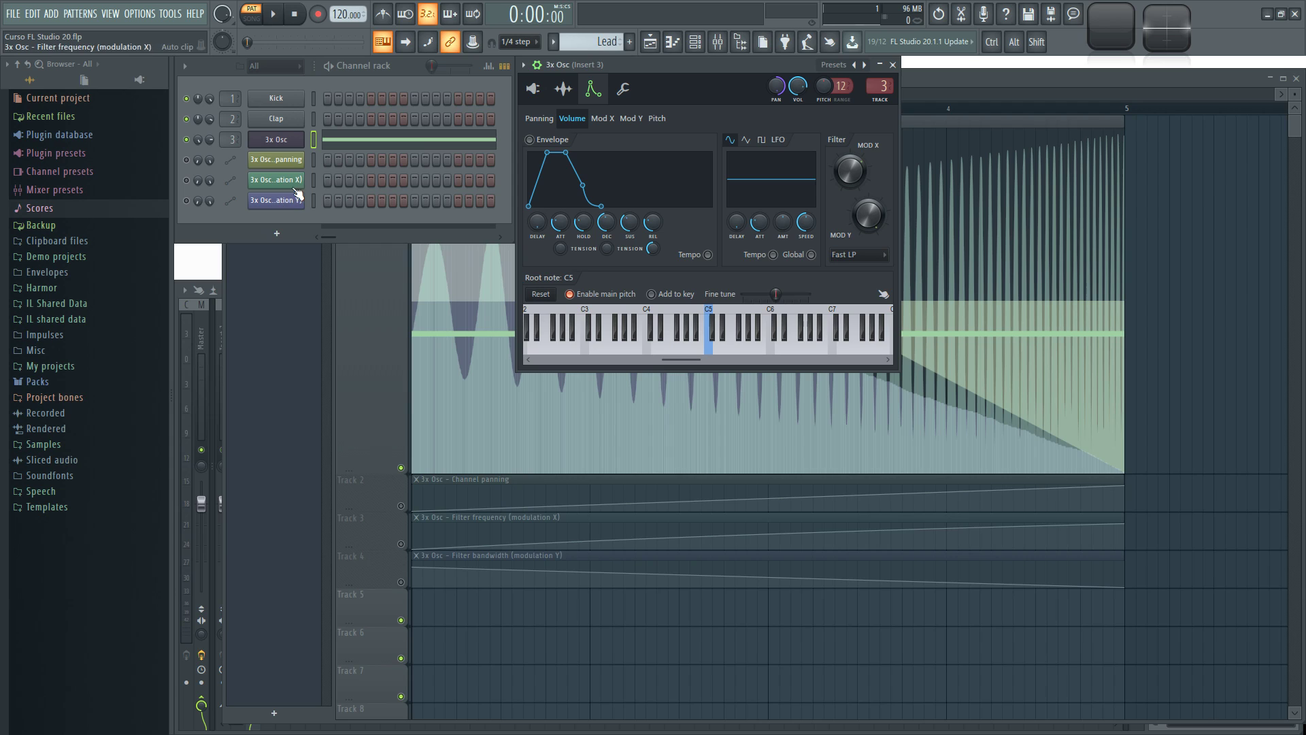
left_click(941, 75)
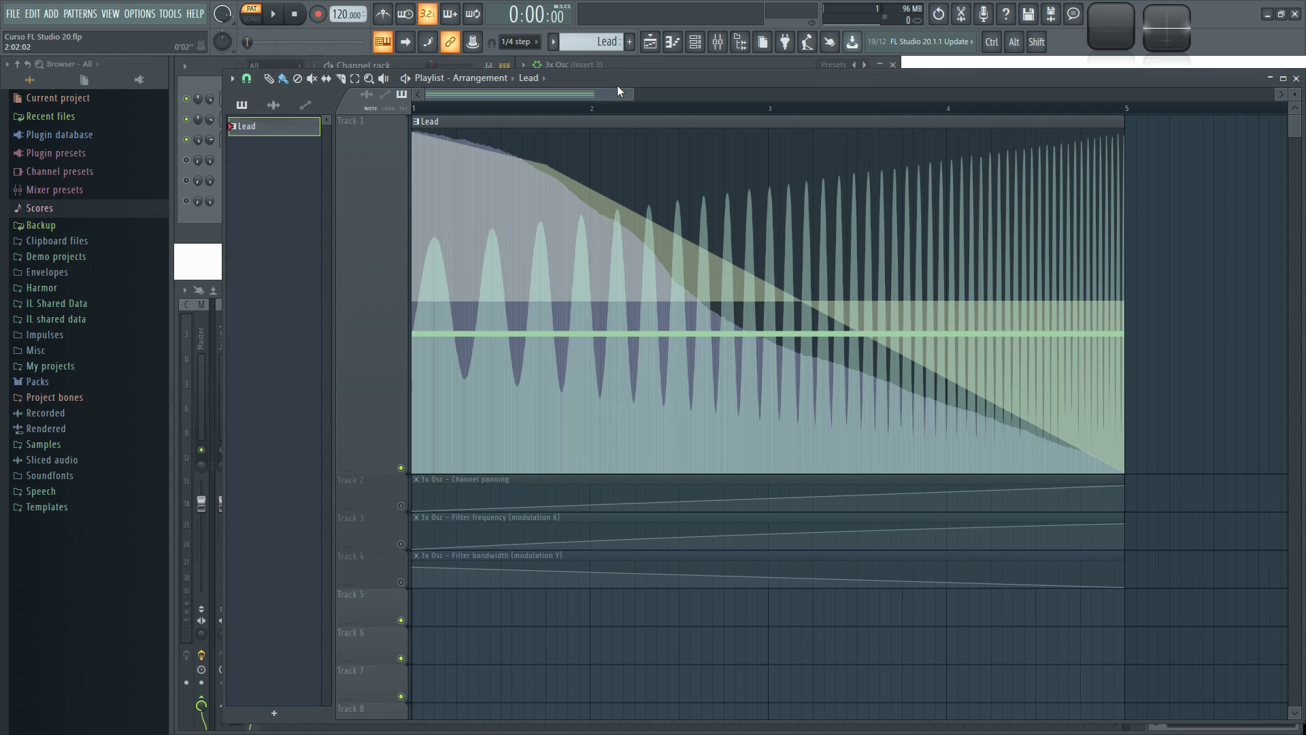
Step: Create a new pattern named Lead 2 and copy the Lead pattern's 3x Osc note into it
left_click(632, 43)
type("Lead 2")
key("Return")
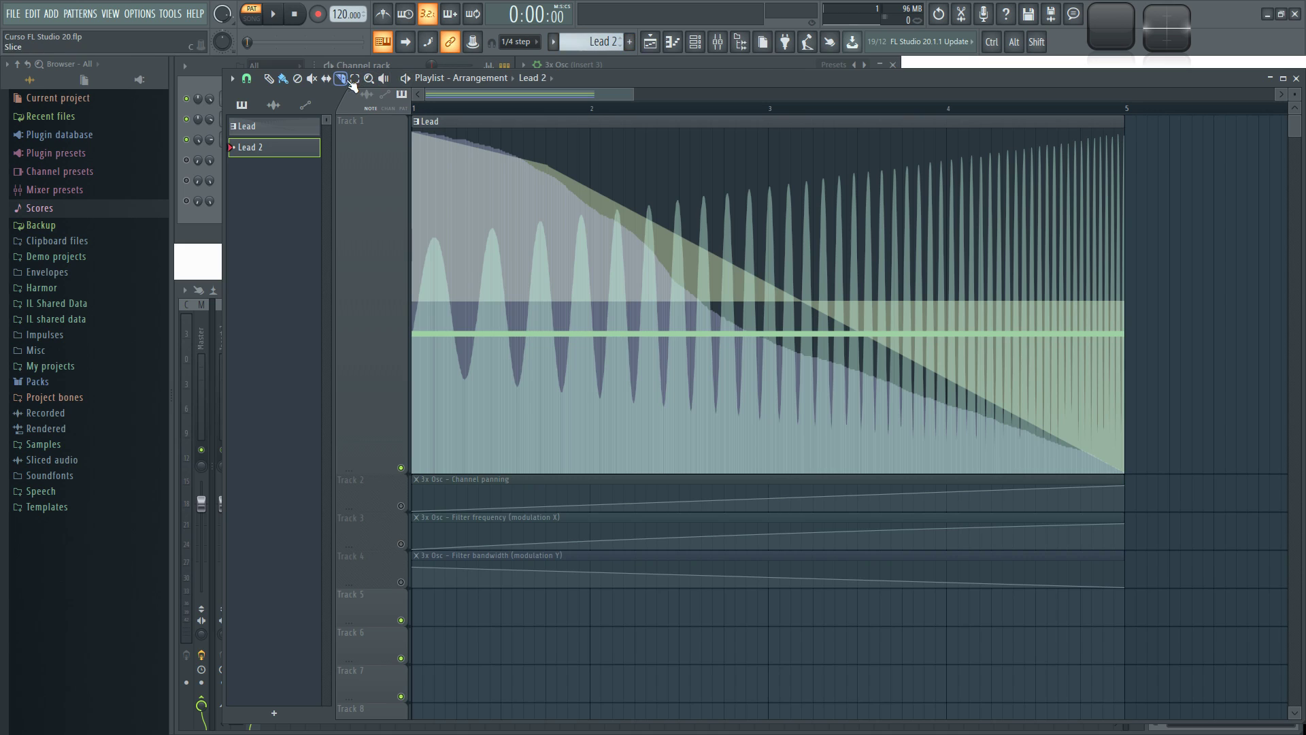
left_click(407, 64)
key("KP_Subtract")
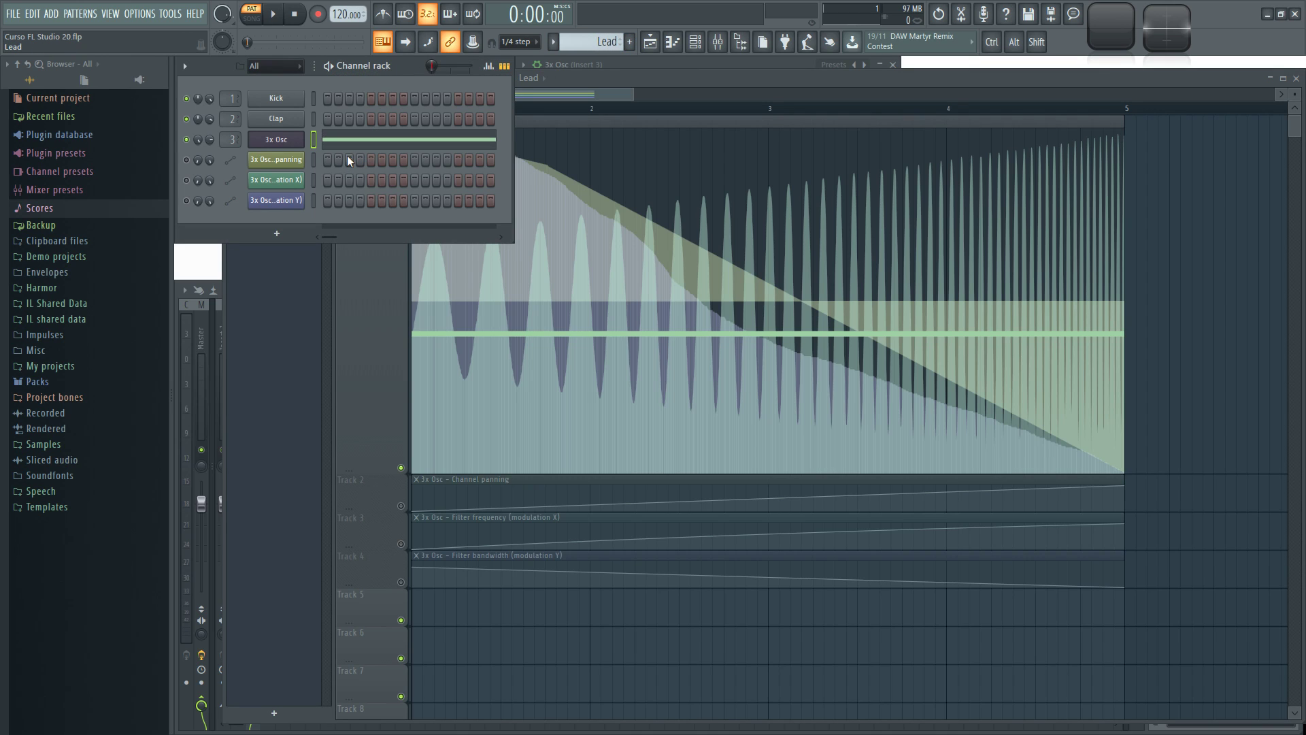
key("KP_Add")
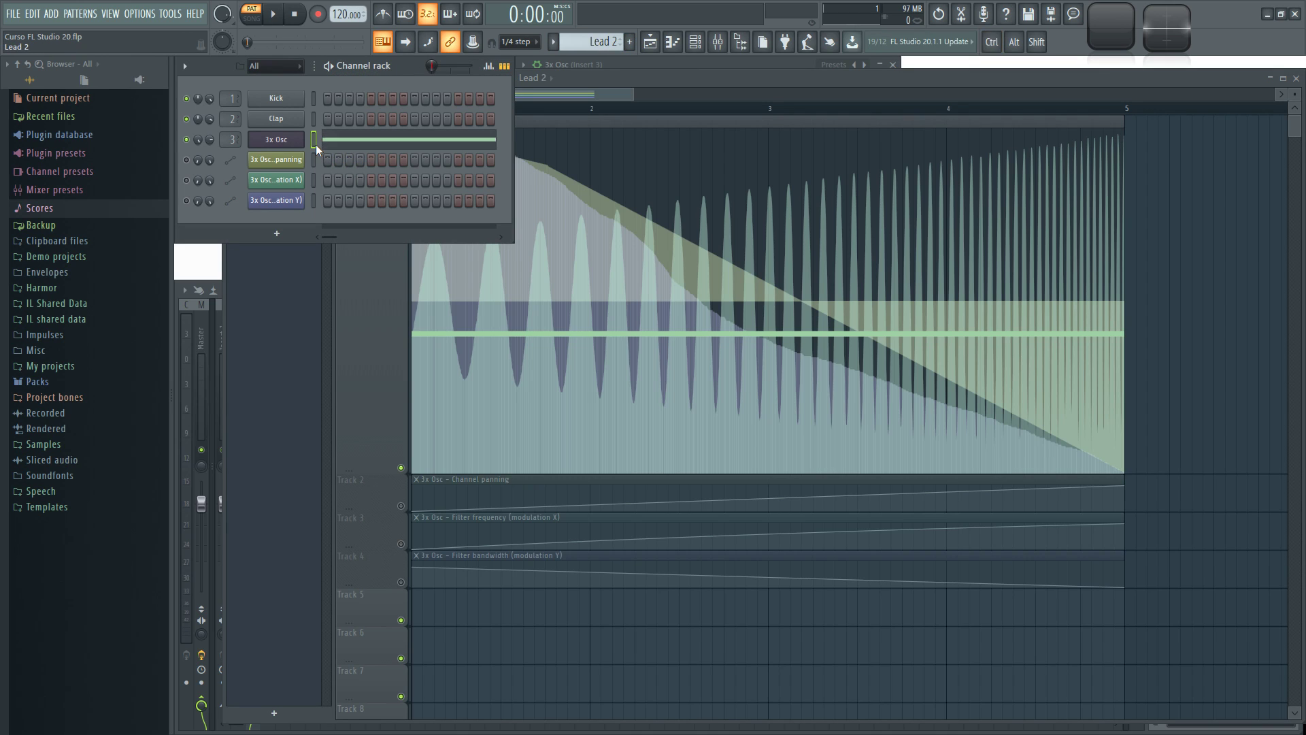
Step: Place the Lead 2 pattern at bar 1 of Track 5 and increase the height of that track
left_click(447, 616)
left_click_drag(354, 623, 356, 731)
scroll(615, 457, "down", 3)
Step: Move Fruity Fast LP from slot 2 to slot 1 on mixer Insert 3, try its Cutoff knob and return to the playlist
left_click(415, 64)
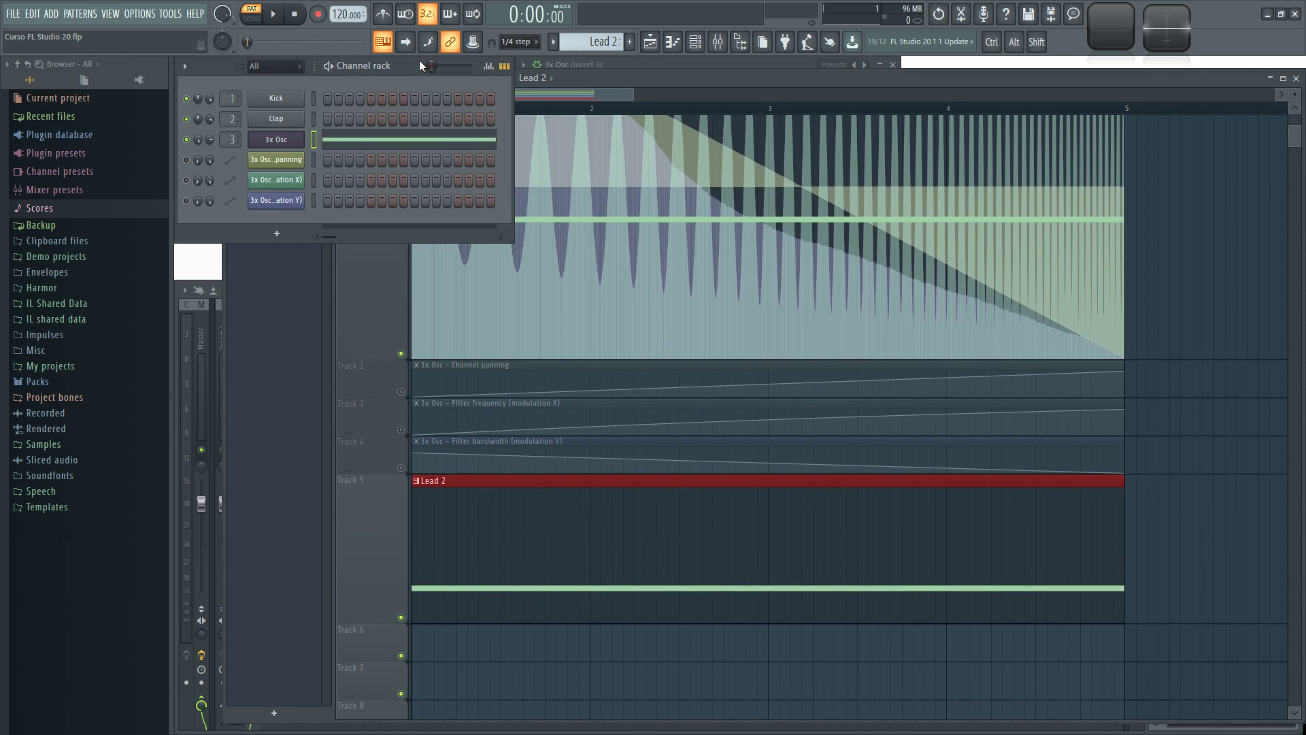
key("F9")
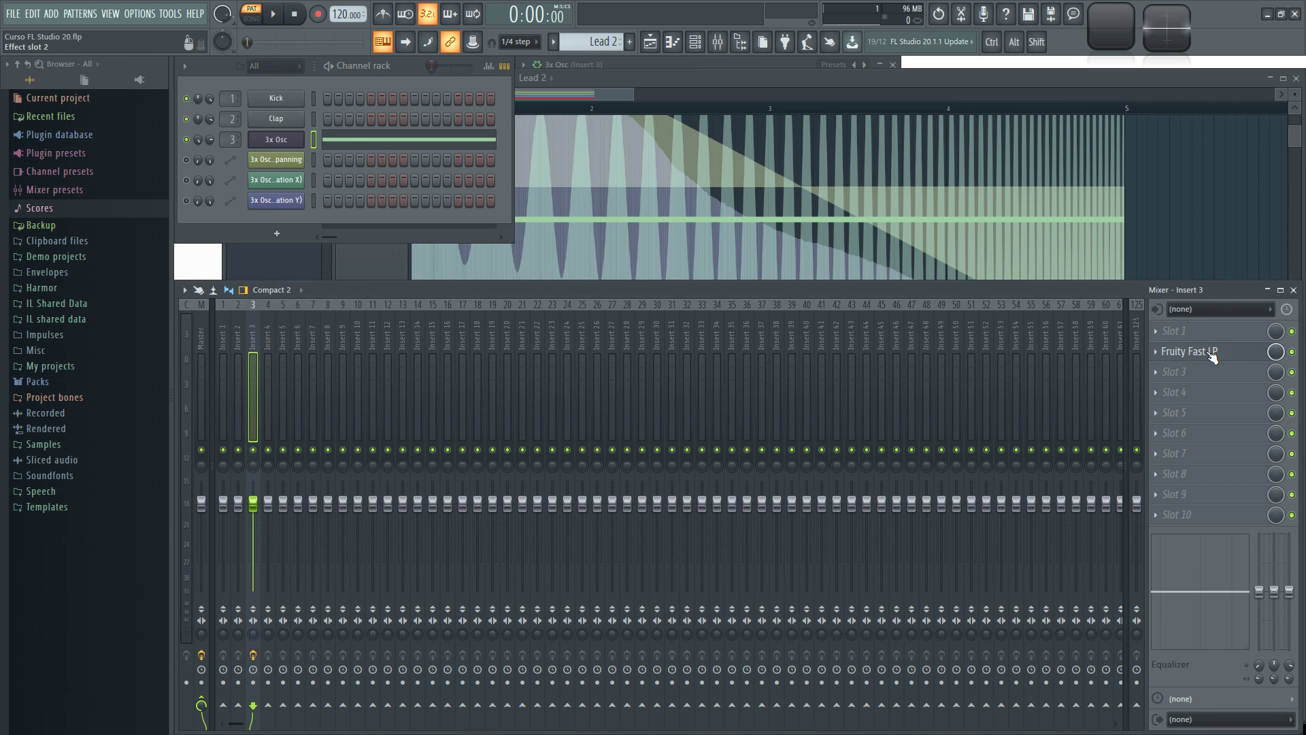
left_click_drag(1203, 355, 1187, 332)
left_click(1188, 331)
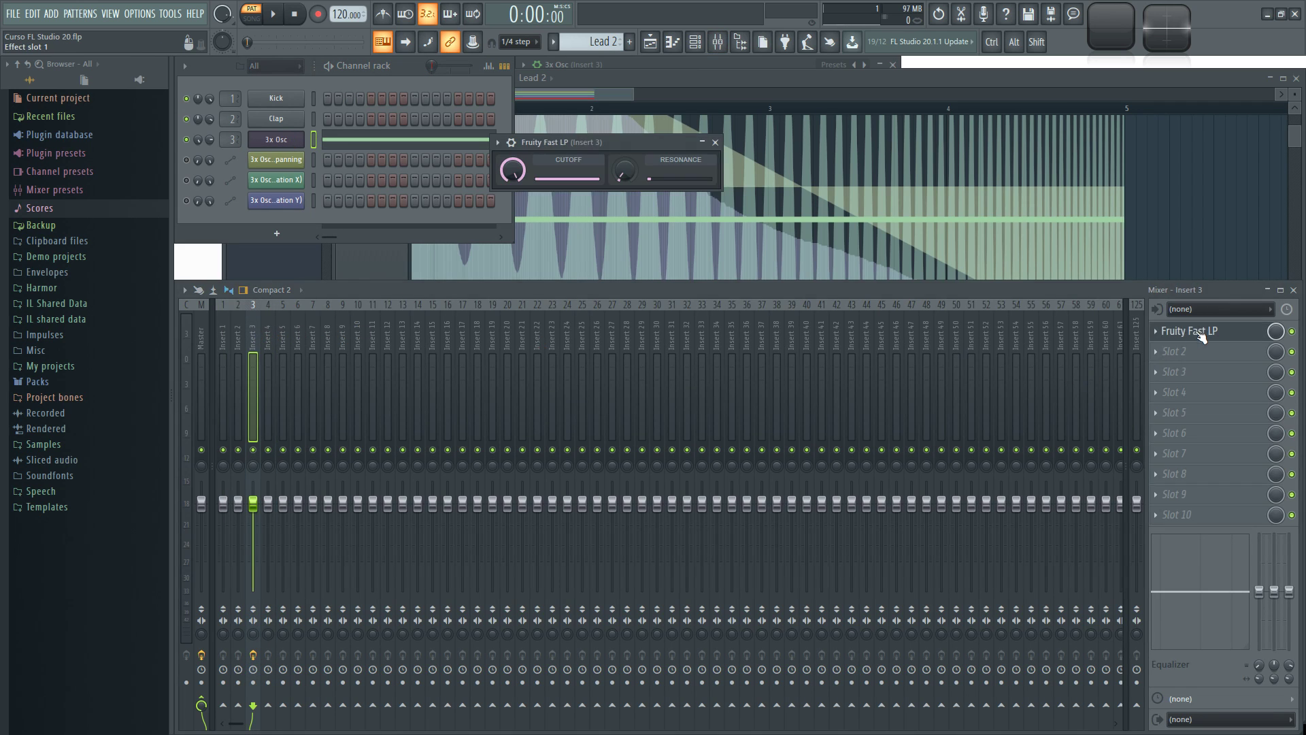
left_click_drag(512, 170, 512, 129)
left_click(715, 143)
left_click(1065, 77)
scroll(511, 514, "down", 2)
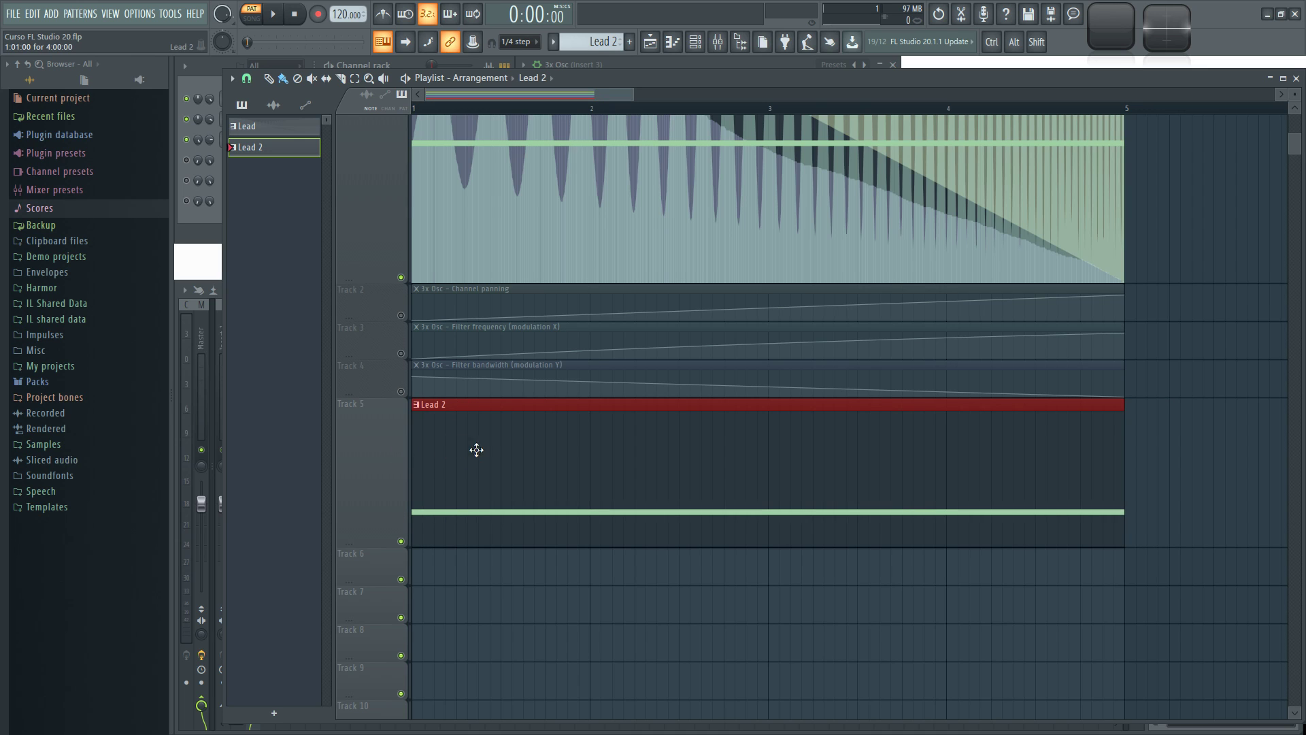
Step: Edit the events of the Fruity Fast LP cutoff and fill them with an LFO growing in range and speed
key("F9")
left_click(1234, 333)
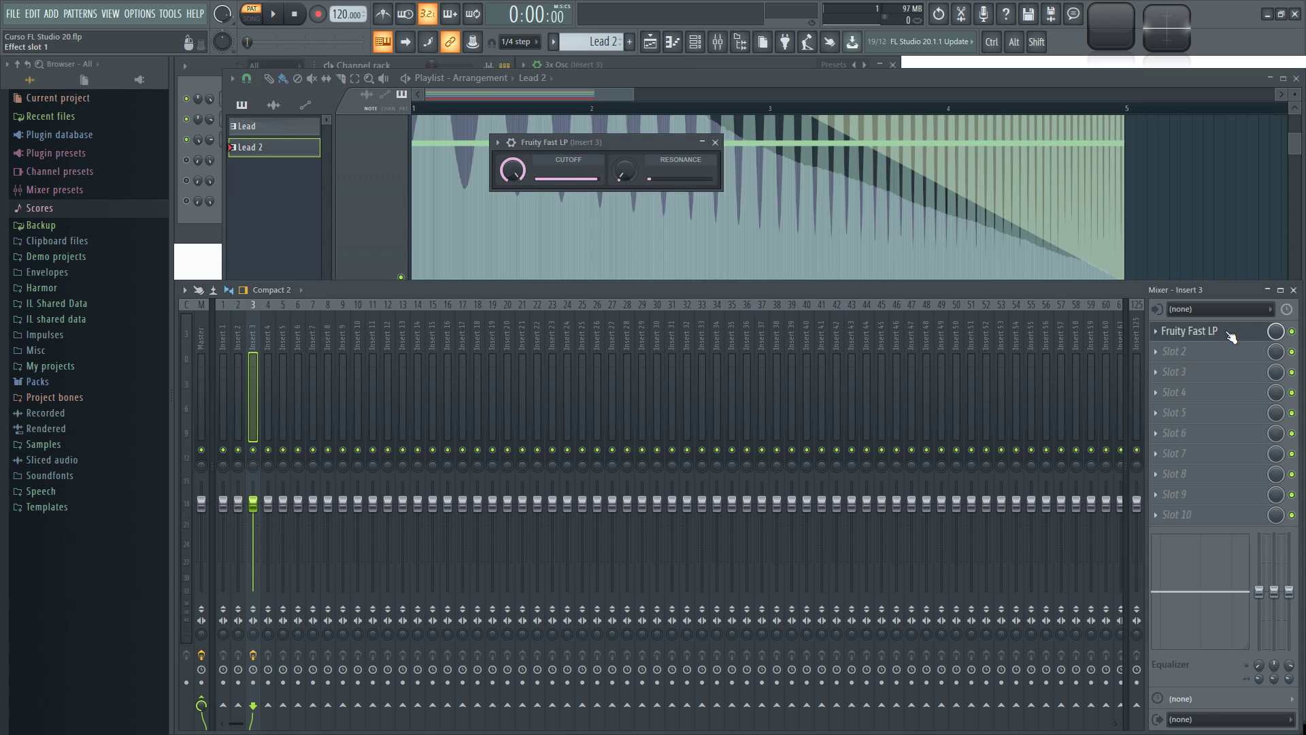
right_click(514, 172)
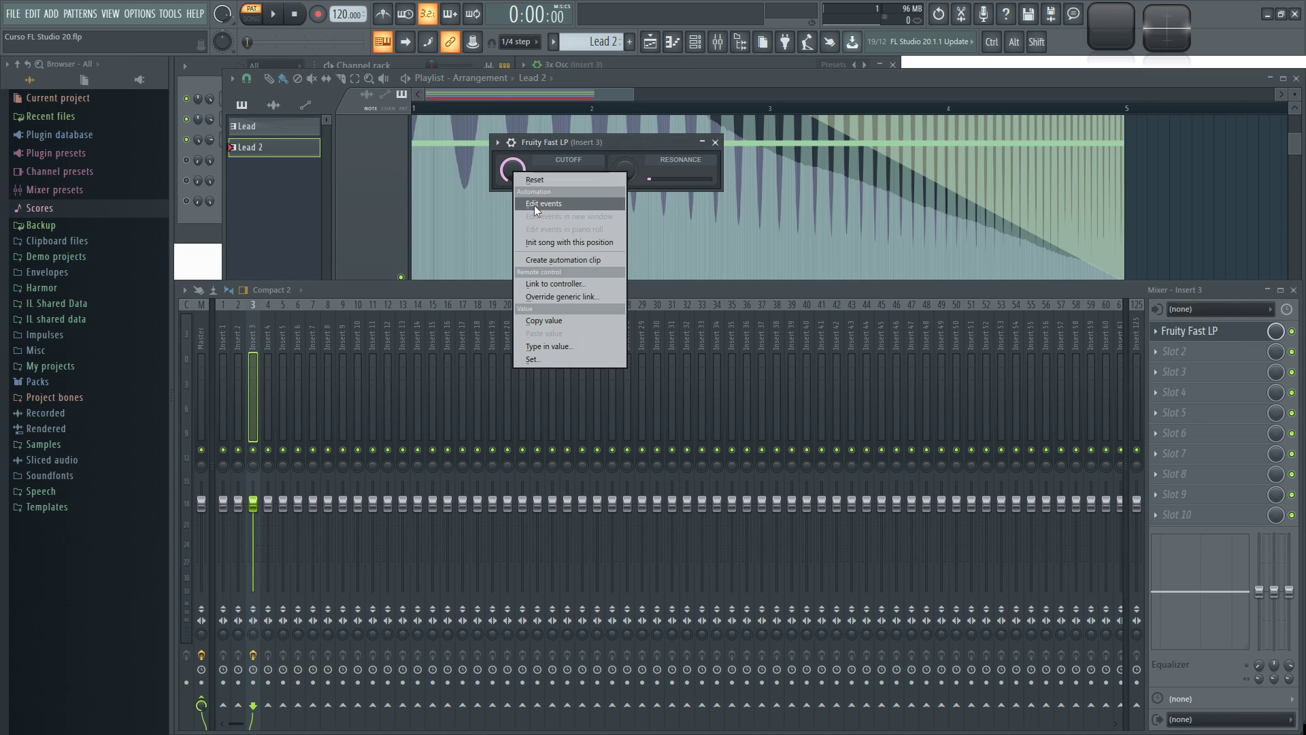
left_click(536, 204)
left_click(250, 91)
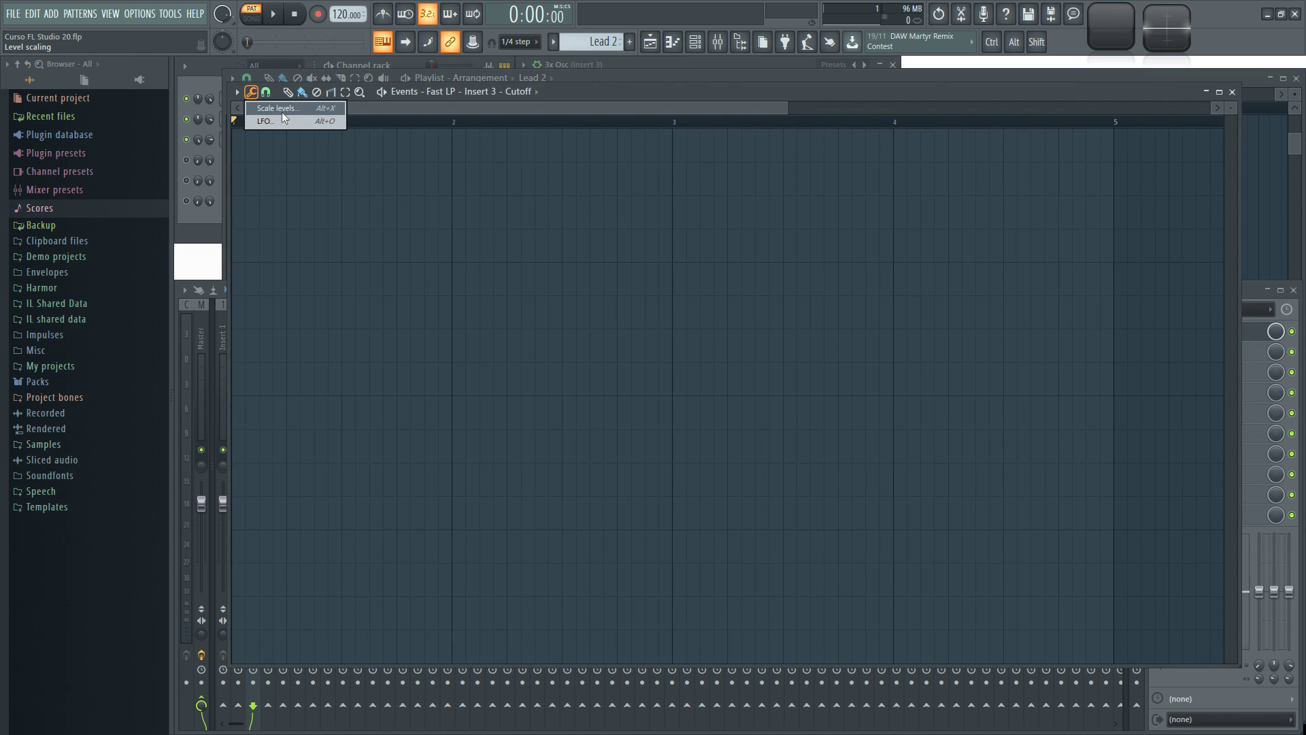
left_click(266, 125)
left_click(874, 368)
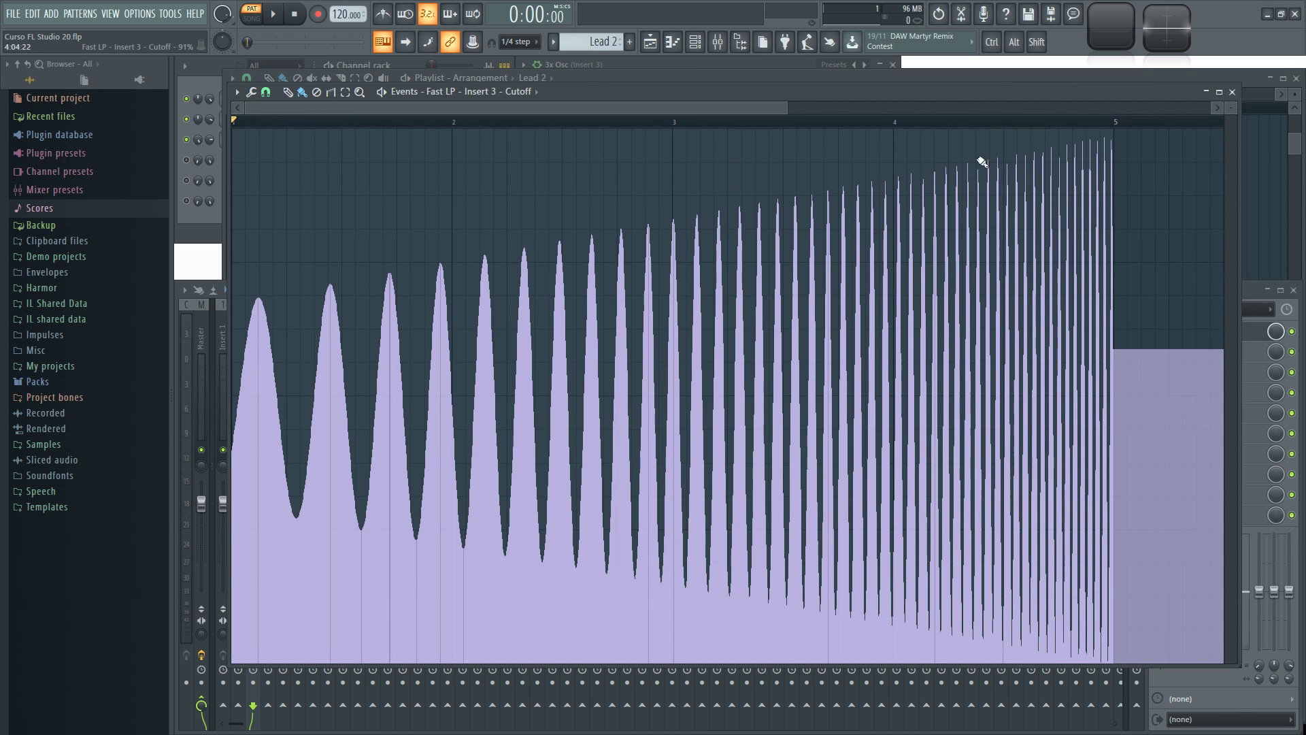
left_click(1233, 92)
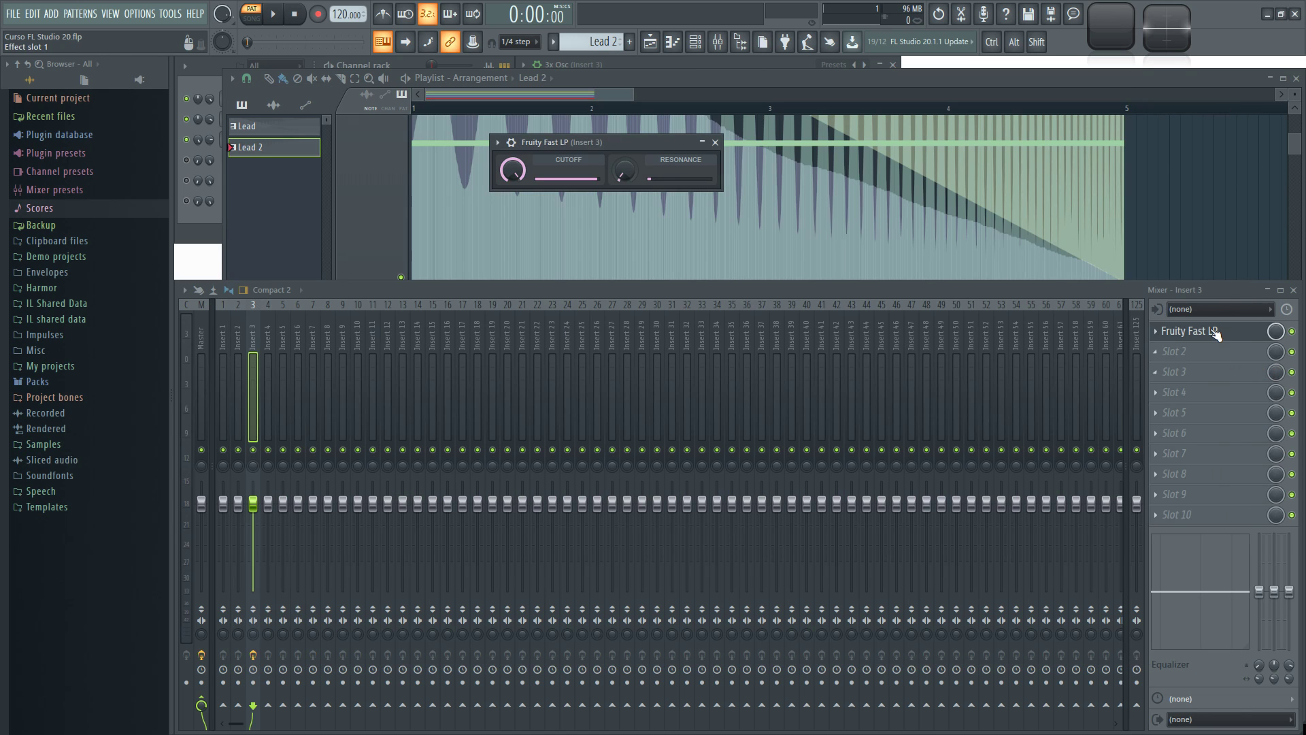
Step: Edit the events of the Fruity Fast LP resonance and fill them with a slower LFO of nearly constant range and speed
right_click(644, 180)
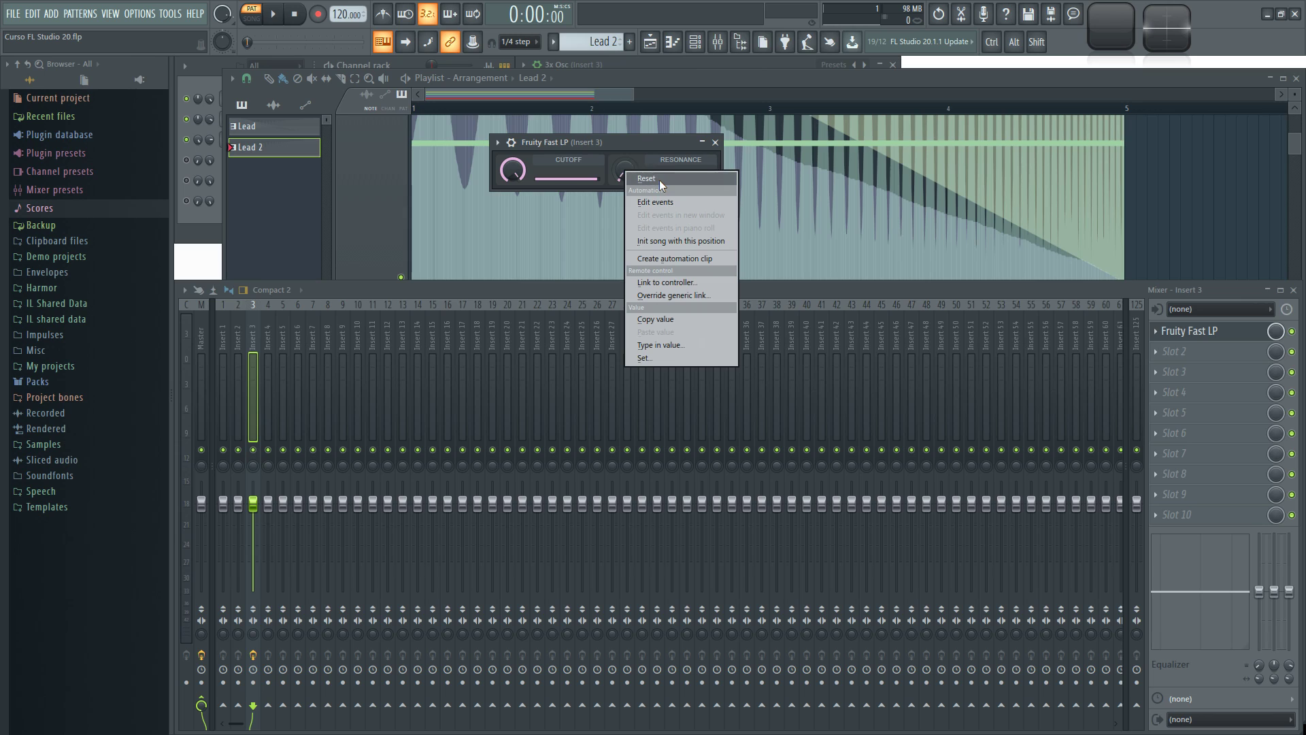
left_click(651, 201)
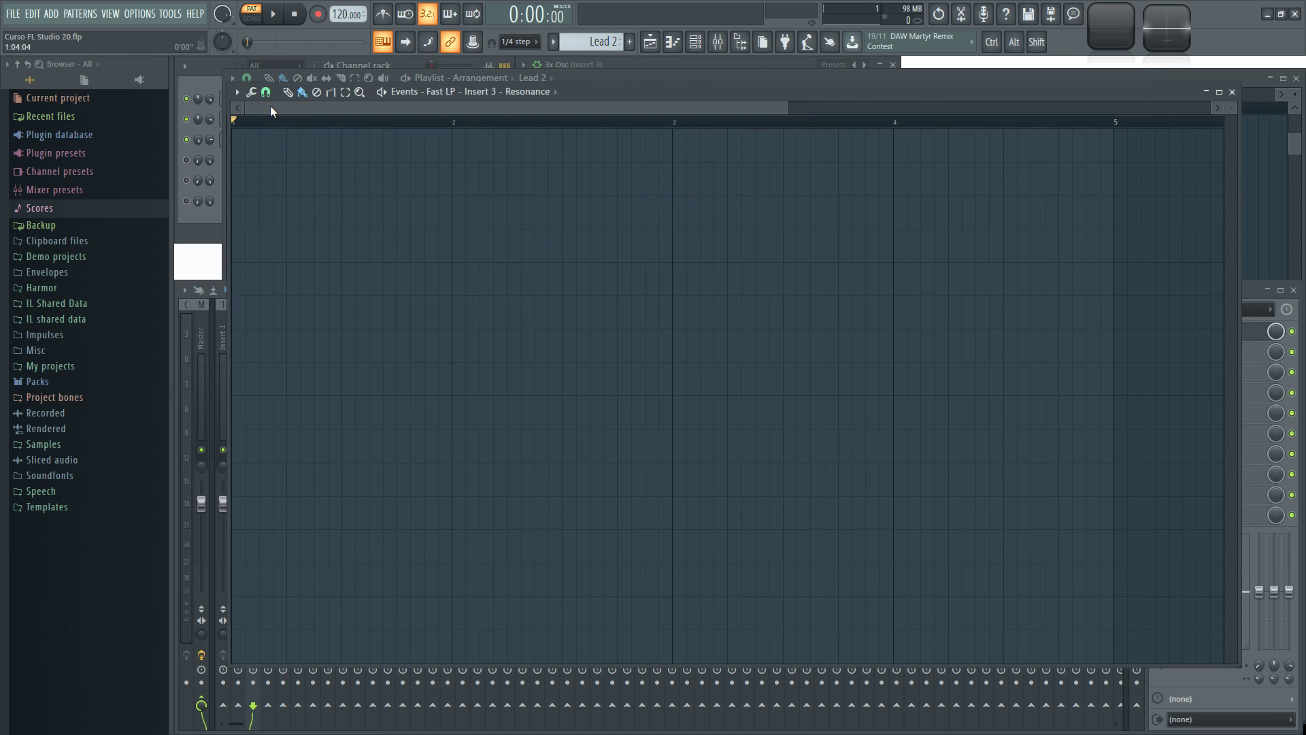
left_click(265, 93)
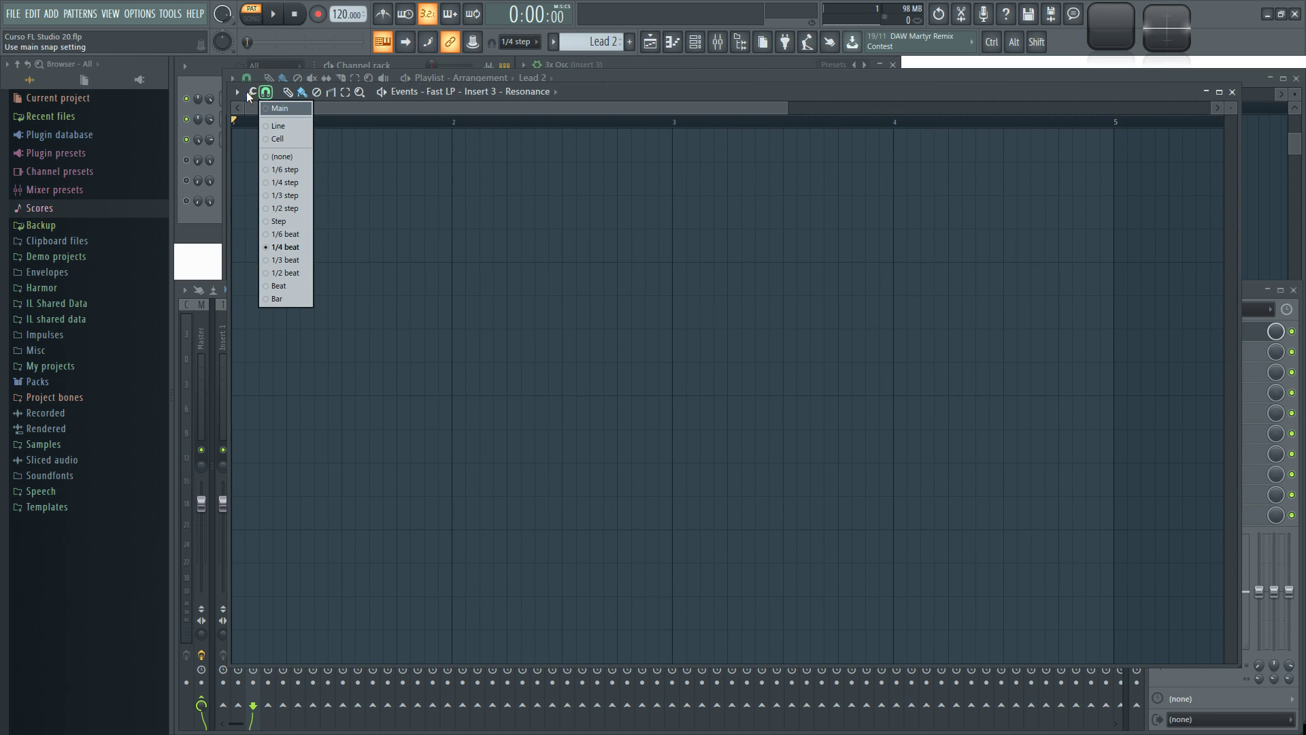
left_click(251, 92)
left_click(264, 121)
left_click_drag(860, 272, 860, 331)
left_click_drag(793, 272, 854, 242)
left_click(868, 363)
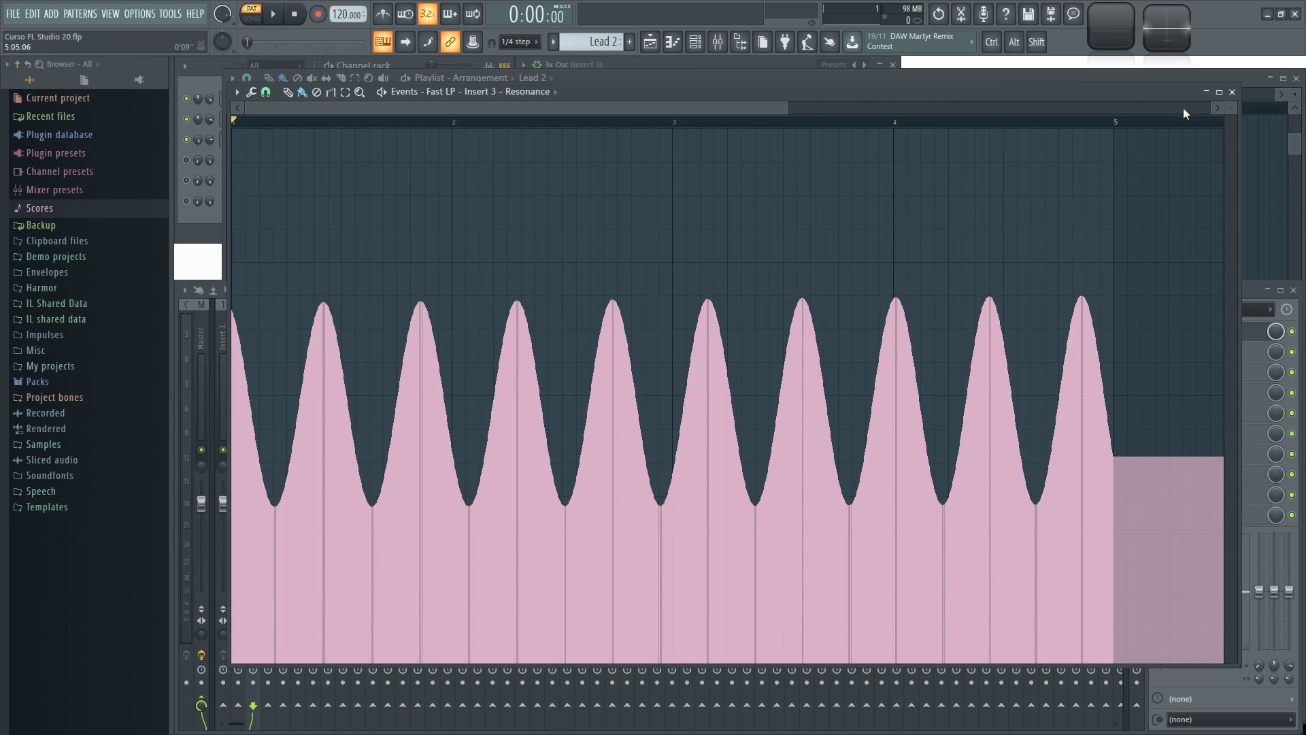
left_click(1232, 91)
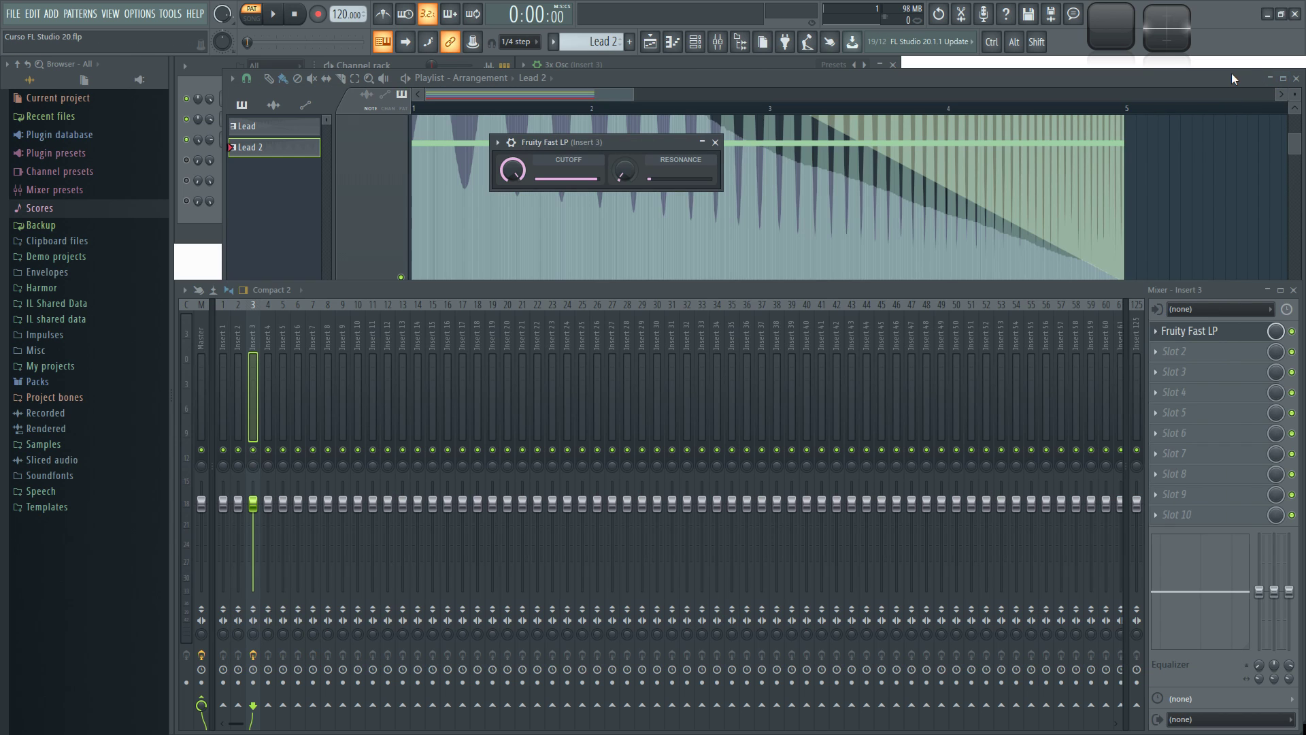
Step: Mute Track 1 in the playlist and switch playback from pattern to song mode
left_click(1282, 79)
left_click_drag(605, 458, 557, 483)
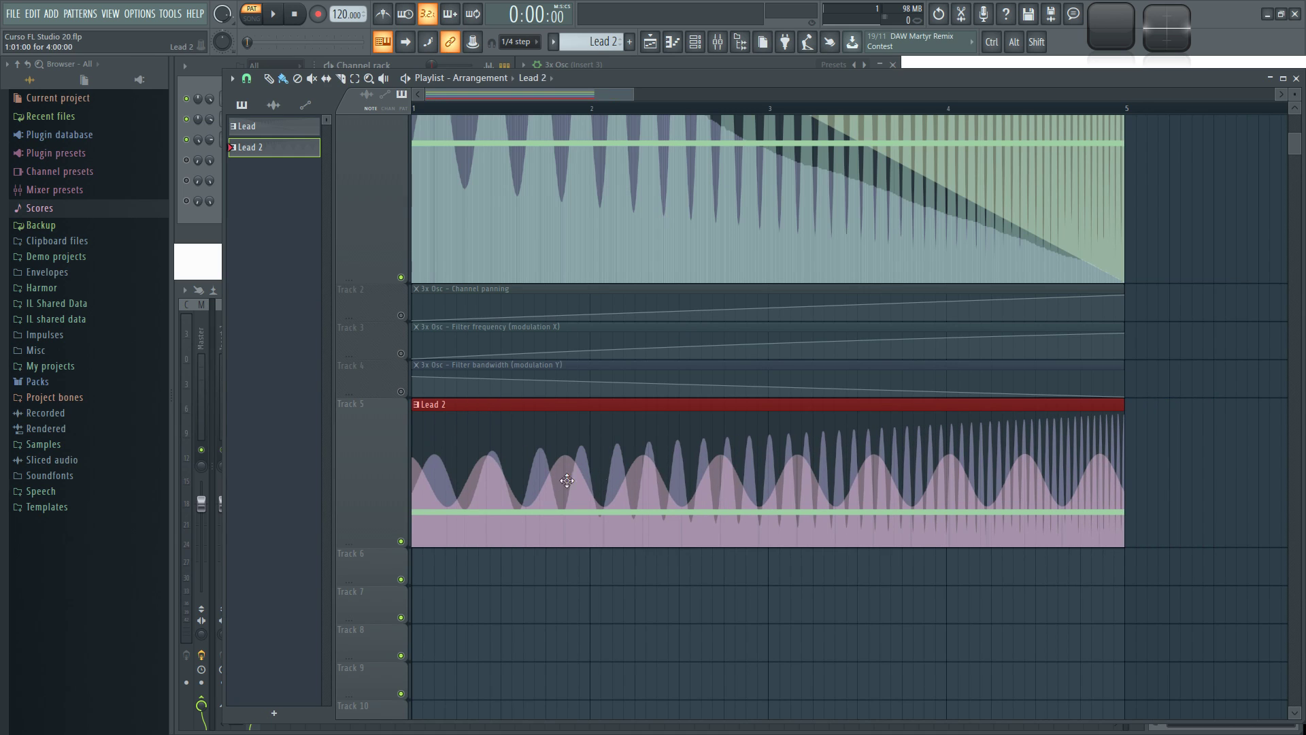
scroll(639, 450, "up", 2)
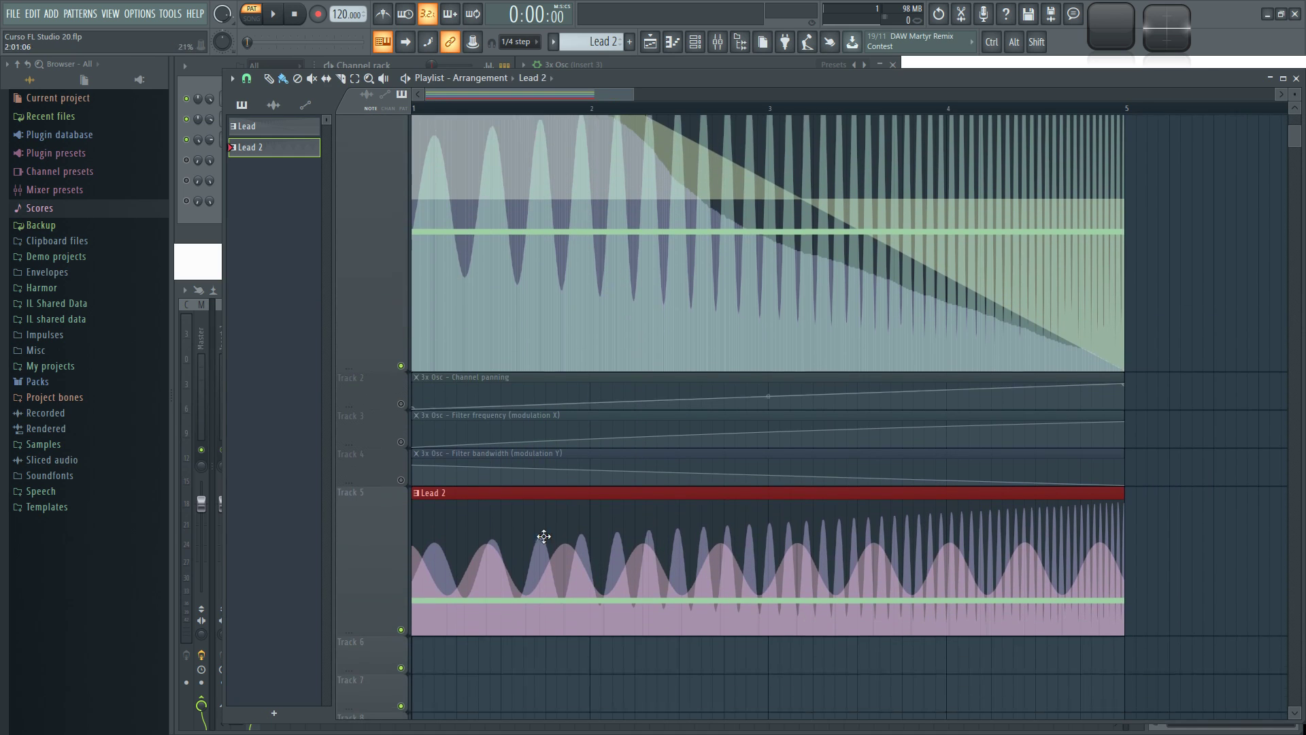
left_click(401, 353)
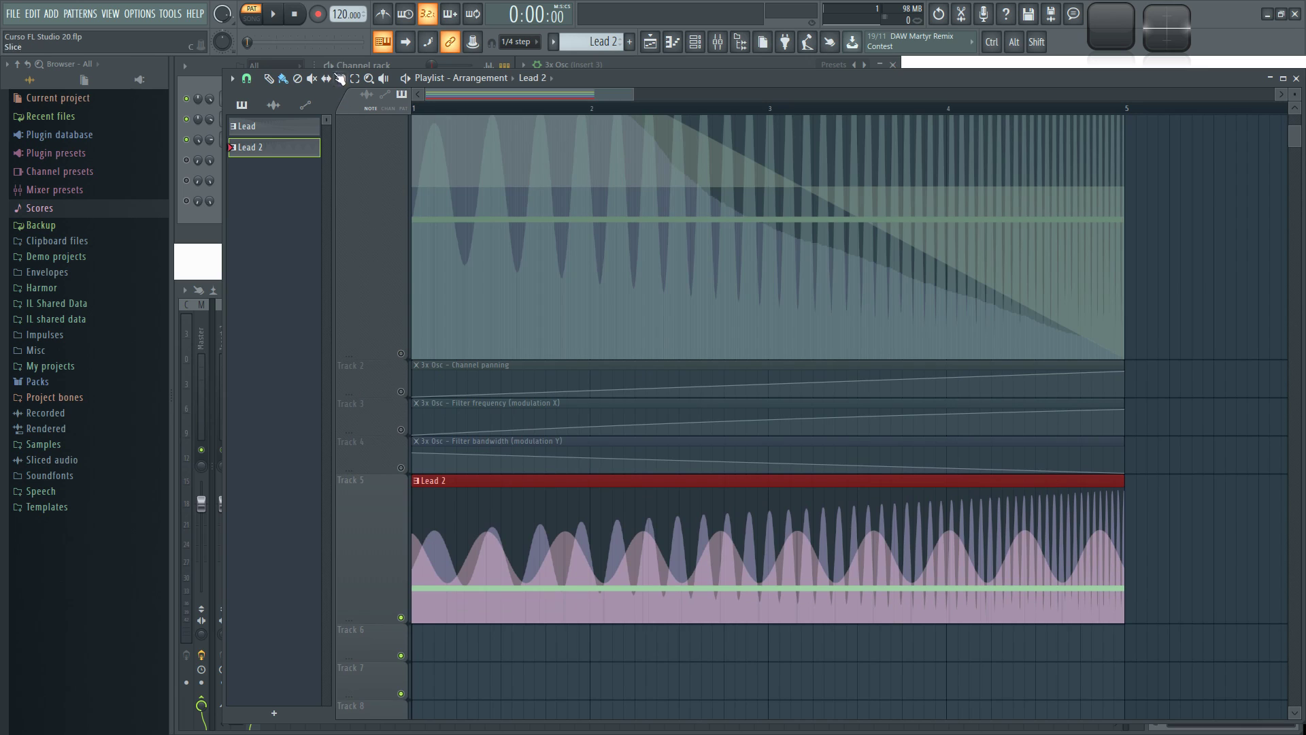
left_click(252, 16)
Step: Play the song with Fruity Fast LP open to check its cutoff and resonance movement, then stop and close the effect
key("F9")
left_click(1215, 334)
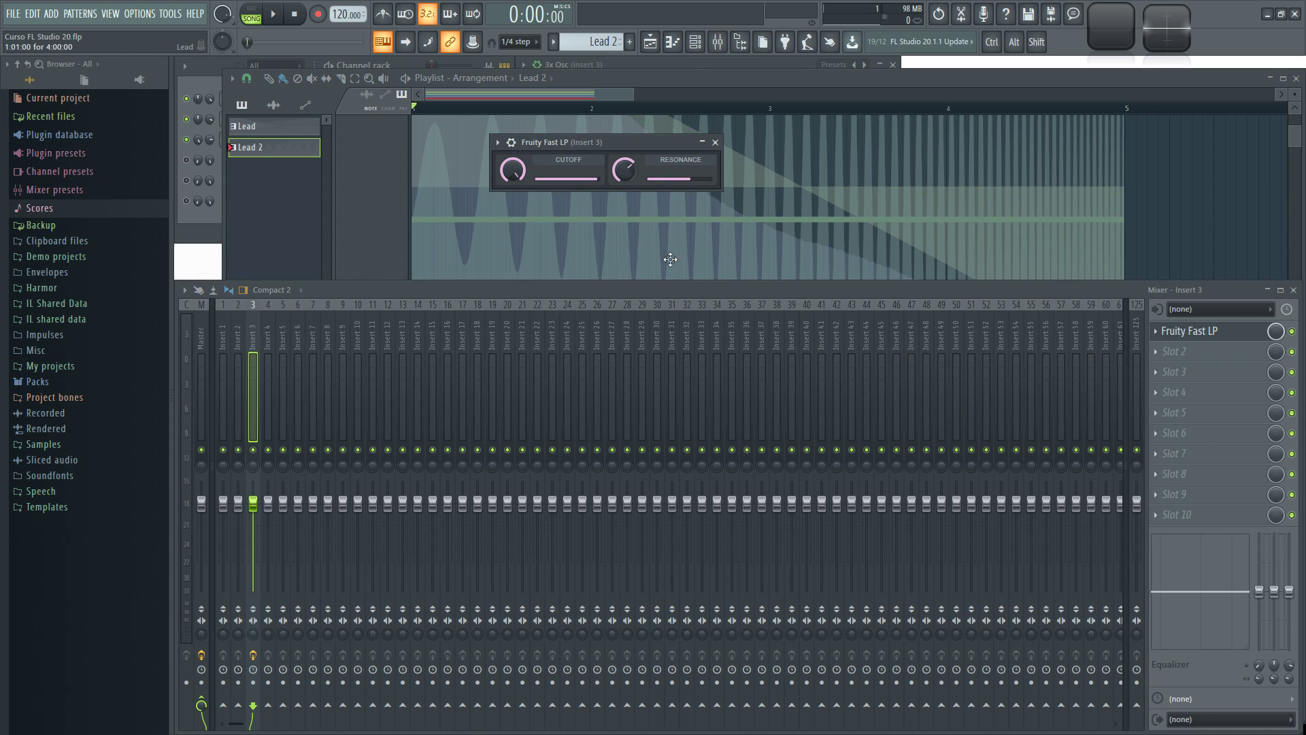
left_click(1293, 290)
left_click(274, 15)
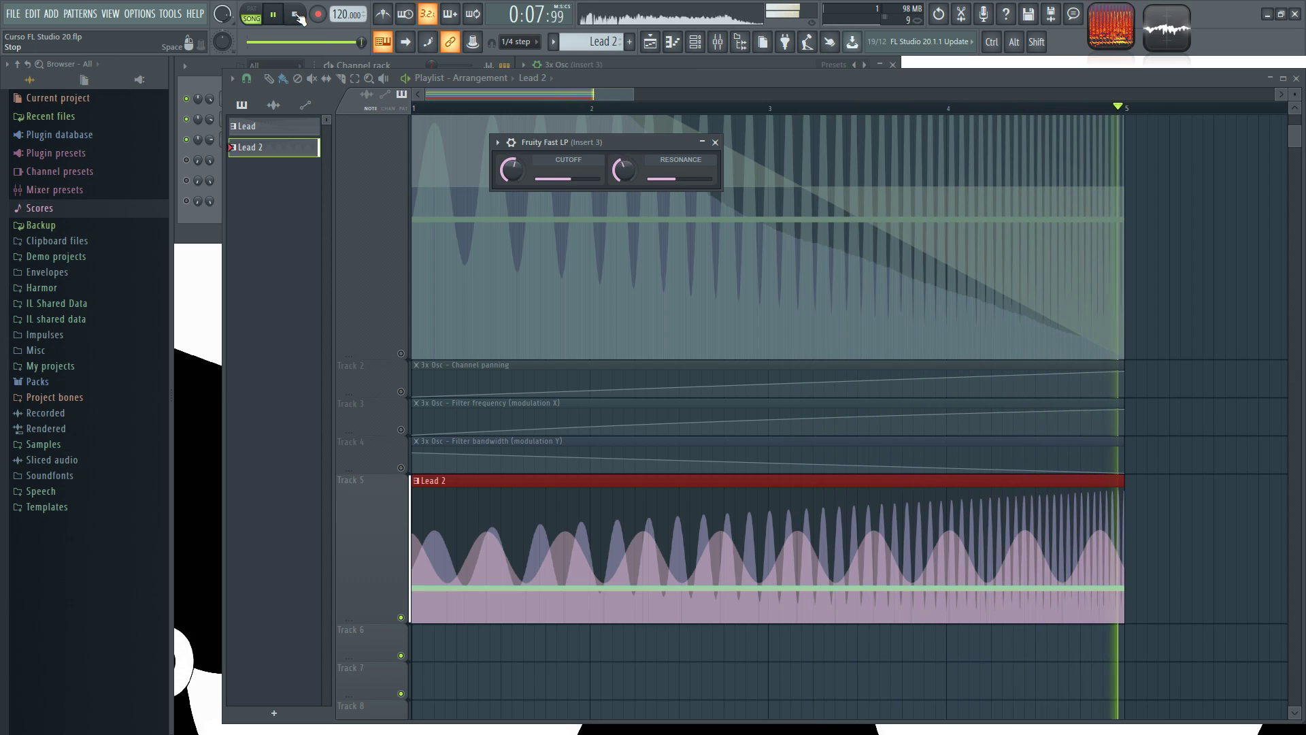
left_click(297, 15)
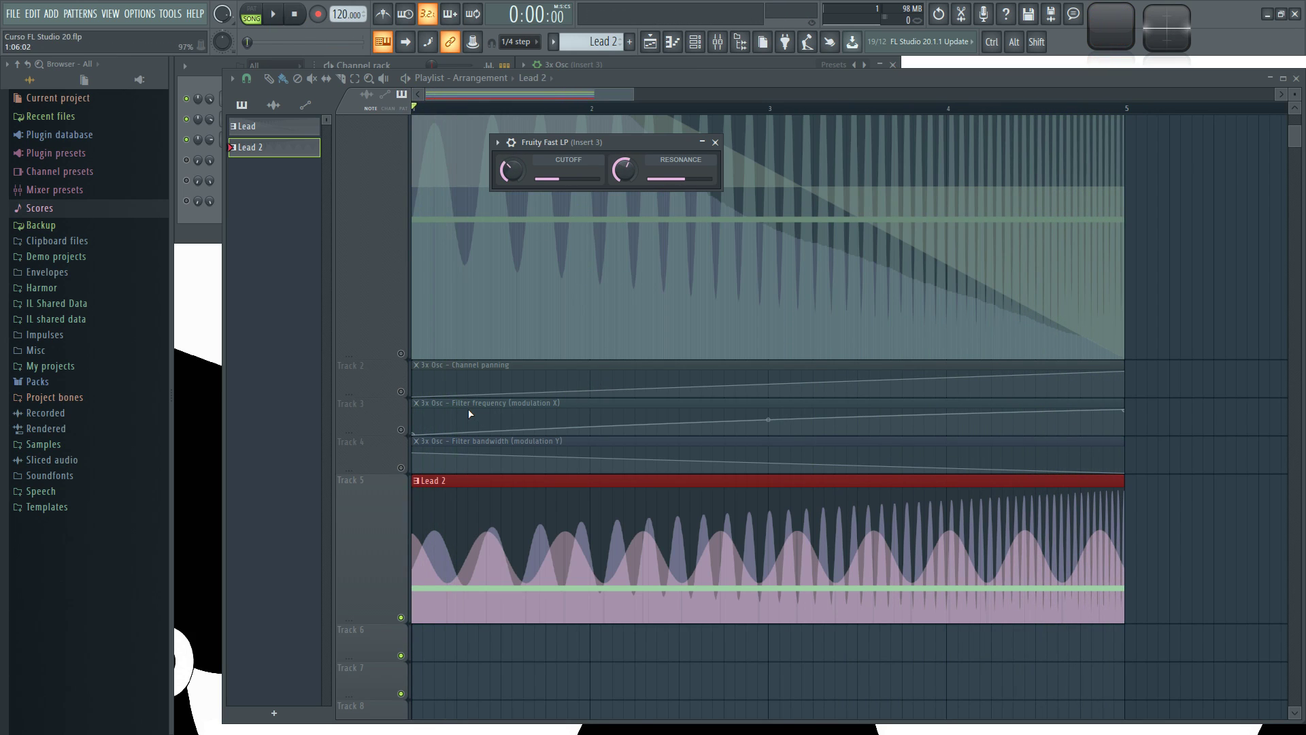
left_click(717, 143)
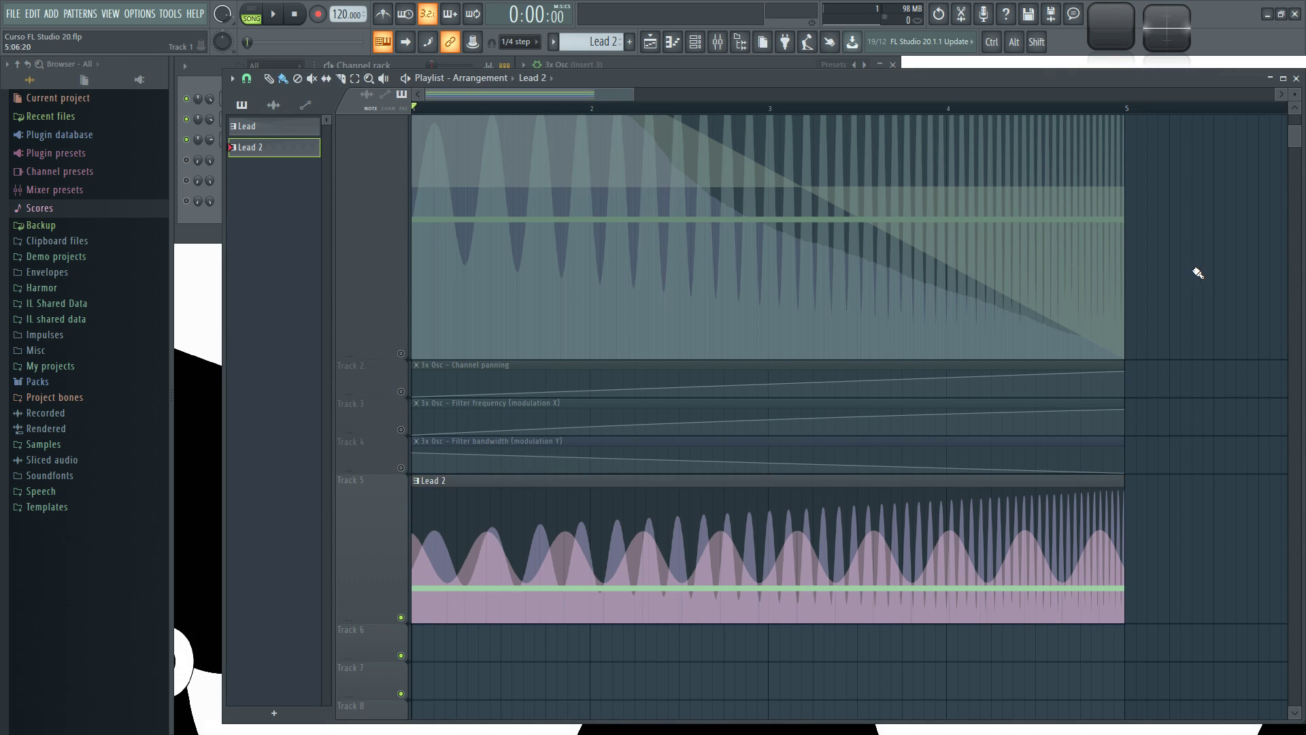
Step: Create a new pattern named Lead 3
scroll(1184, 274, "down", 1)
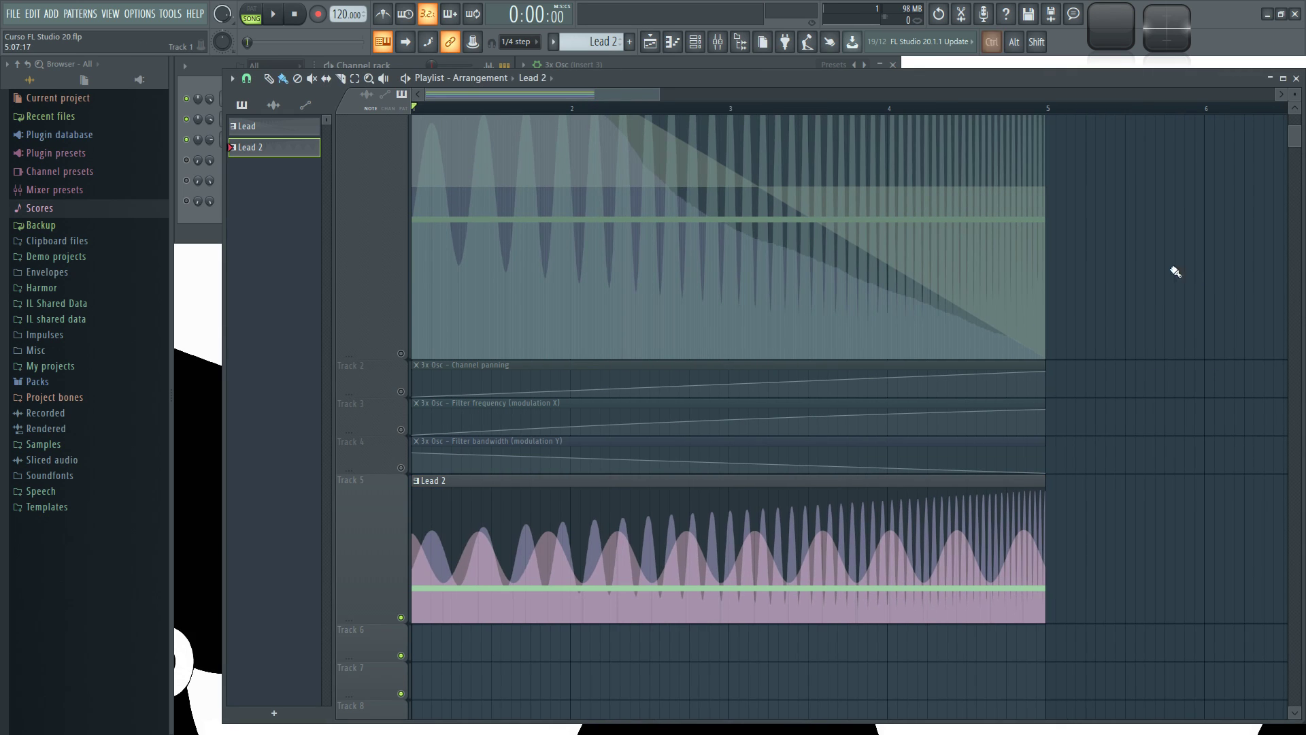
left_click(629, 41)
type("Lead 3")
key("Return")
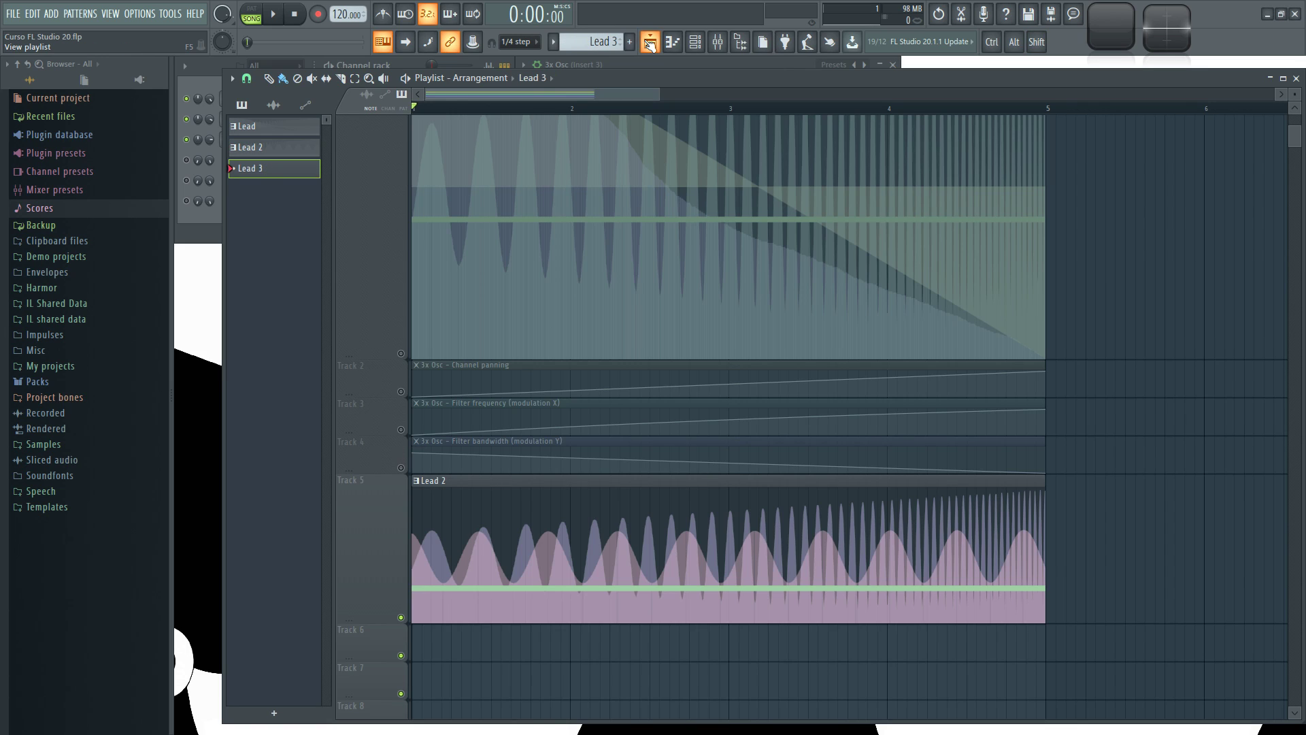
Step: Place the Lead 3 pattern on Track 5 directly after Lead 2 at bar 5 and play briefly from bar 4
left_click(1087, 514)
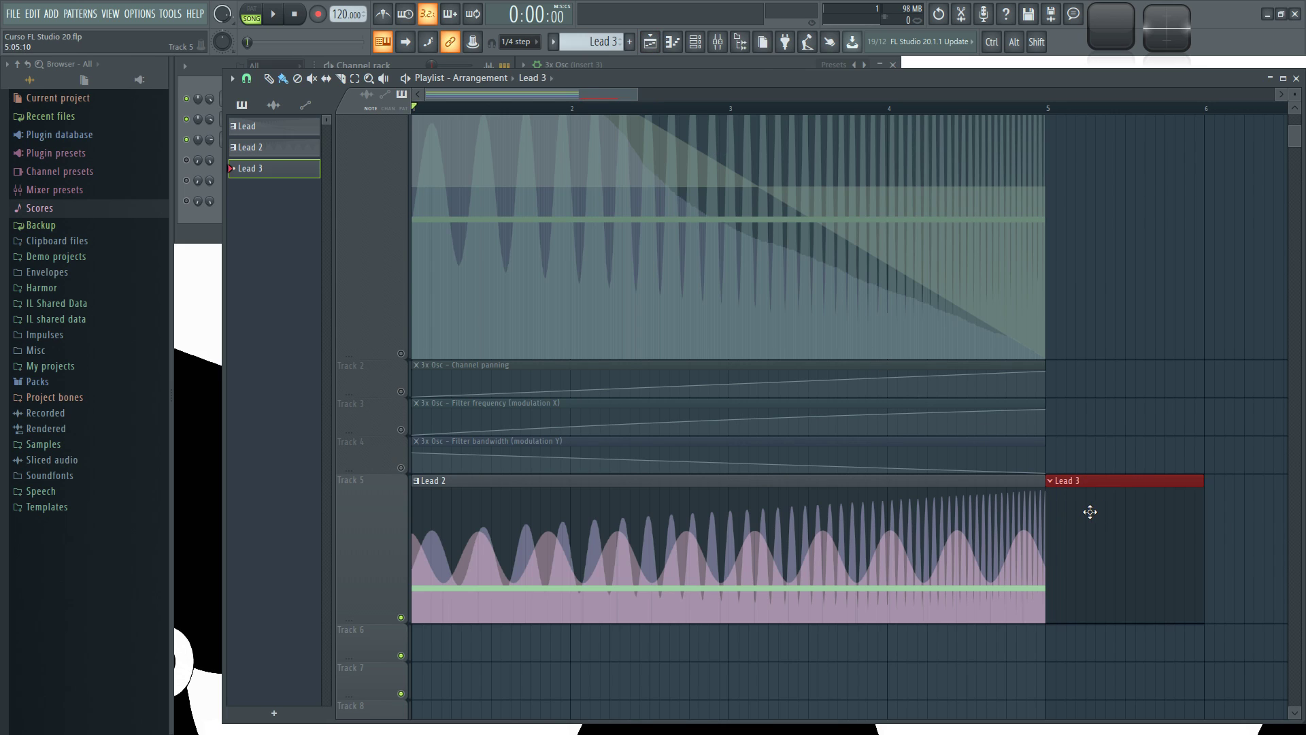
left_click(897, 110)
left_click_drag(1152, 219, 962, 234)
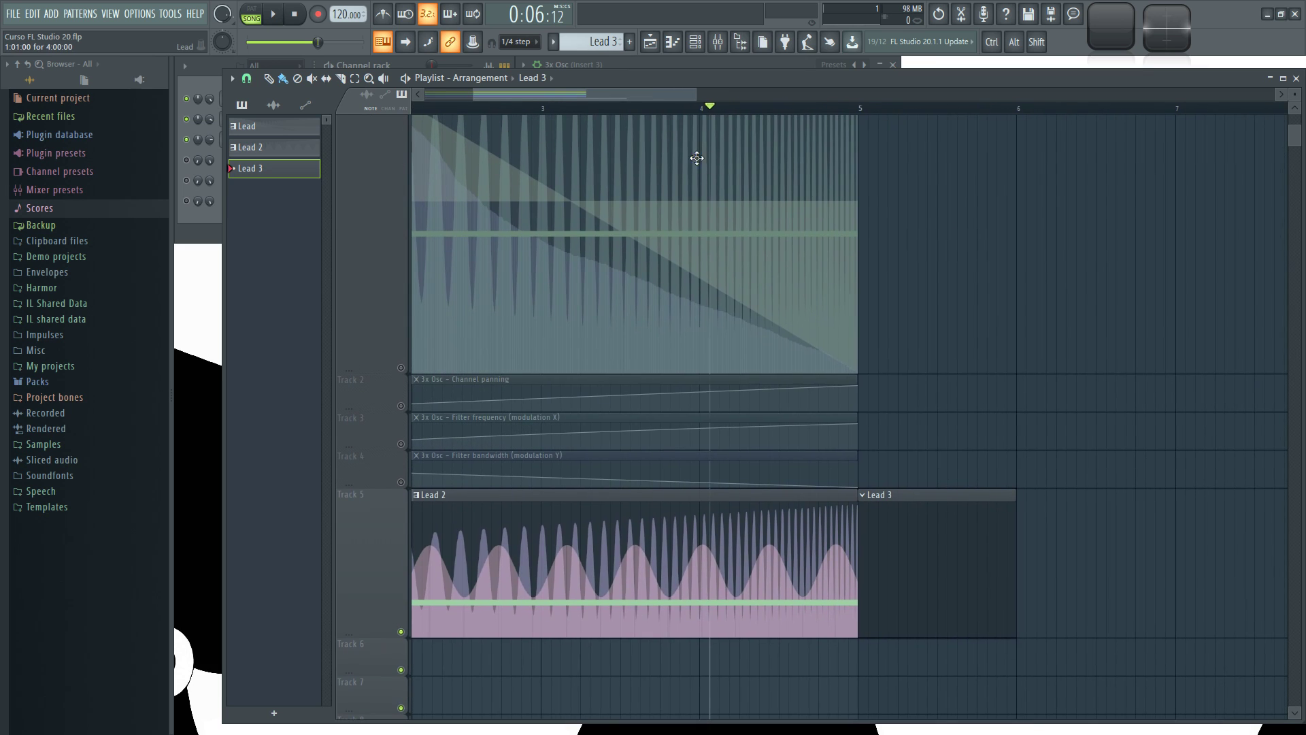
key("space")
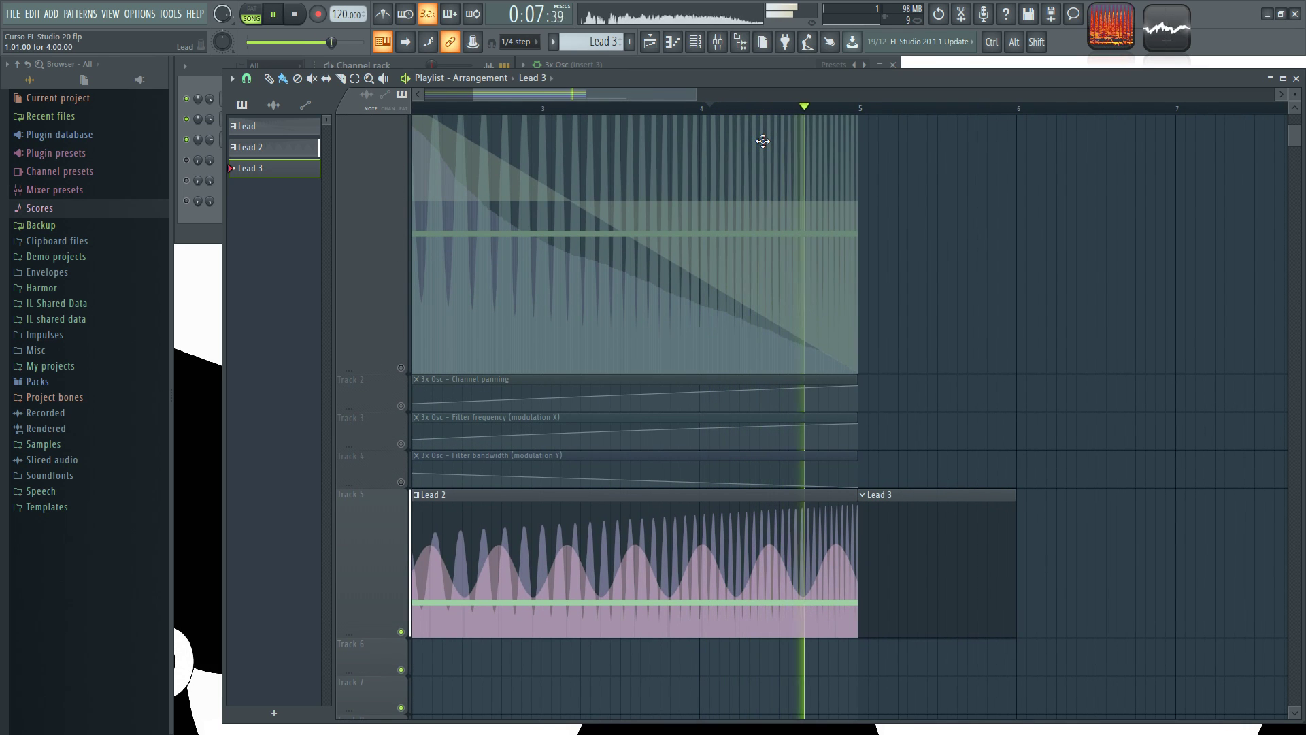
key("space")
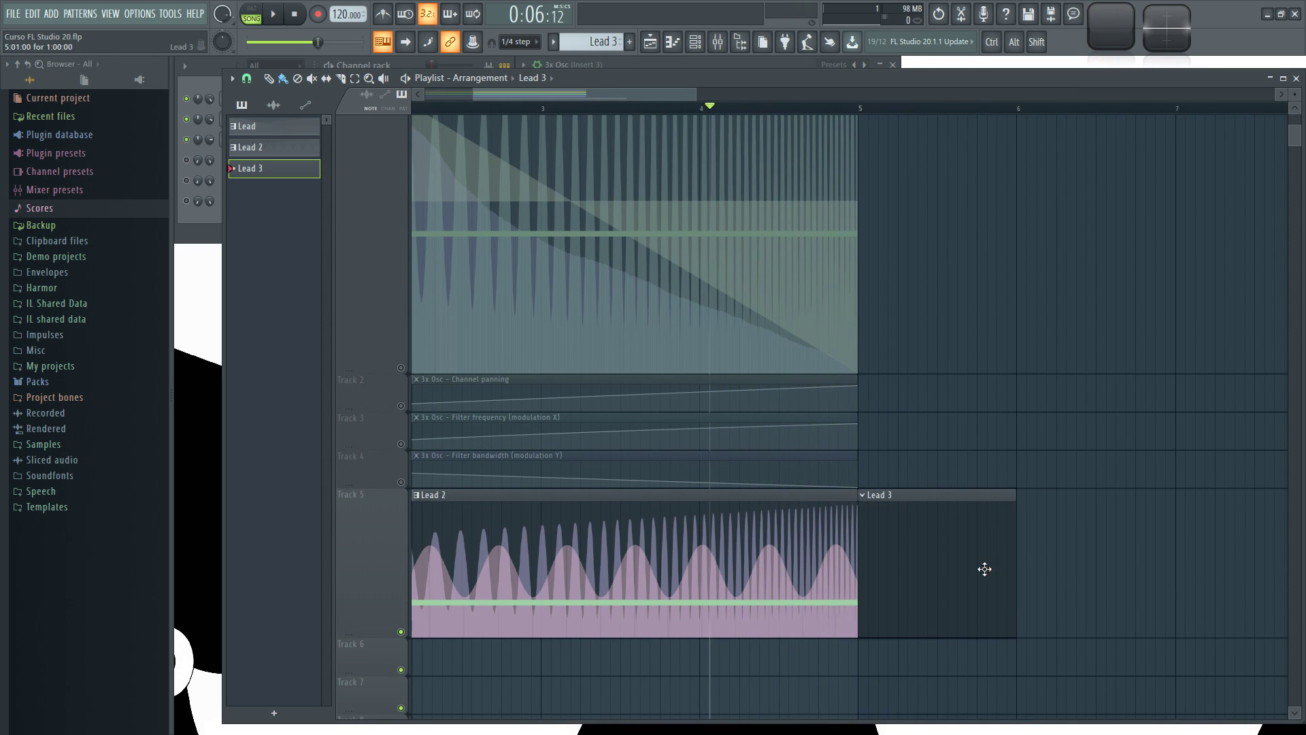
Step: Copy the 3x Osc notes of pattern Lead 2 and paste them into Lead 3
left_click(408, 66)
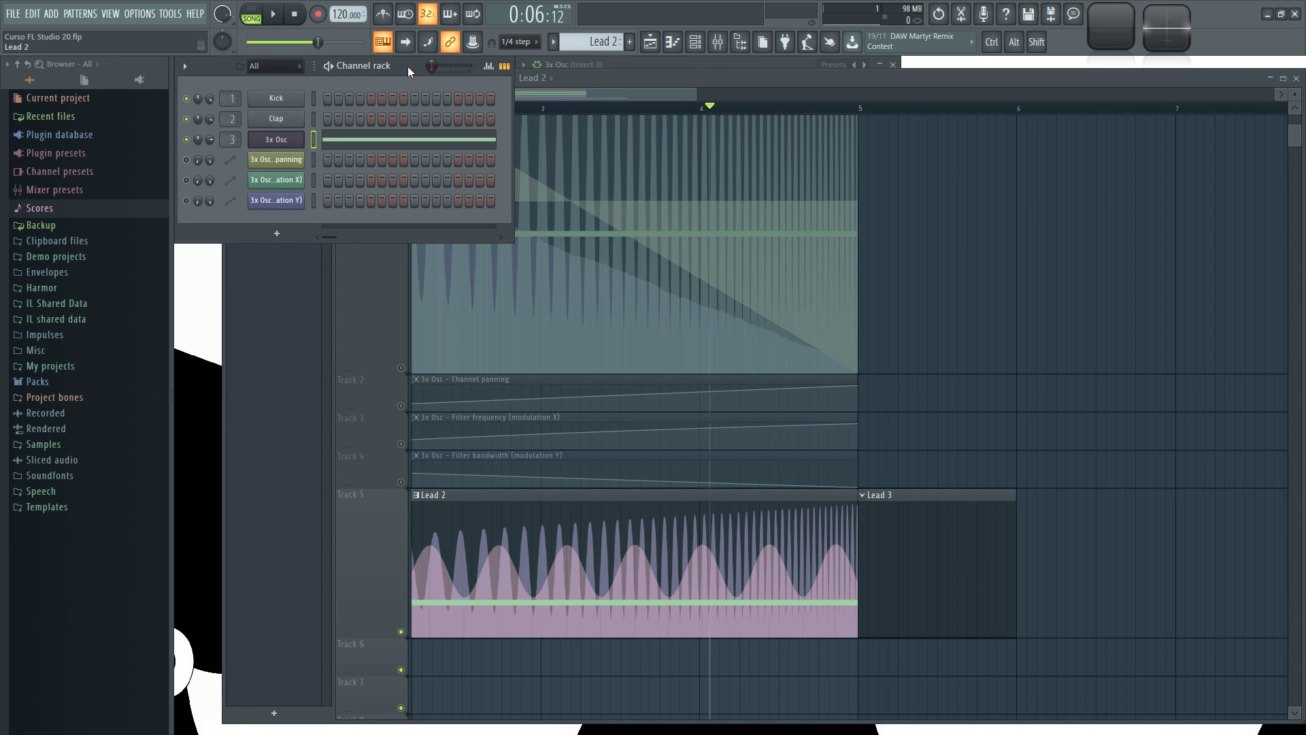
key("ctrl+c")
key("KP_Add")
key("ctrl+v")
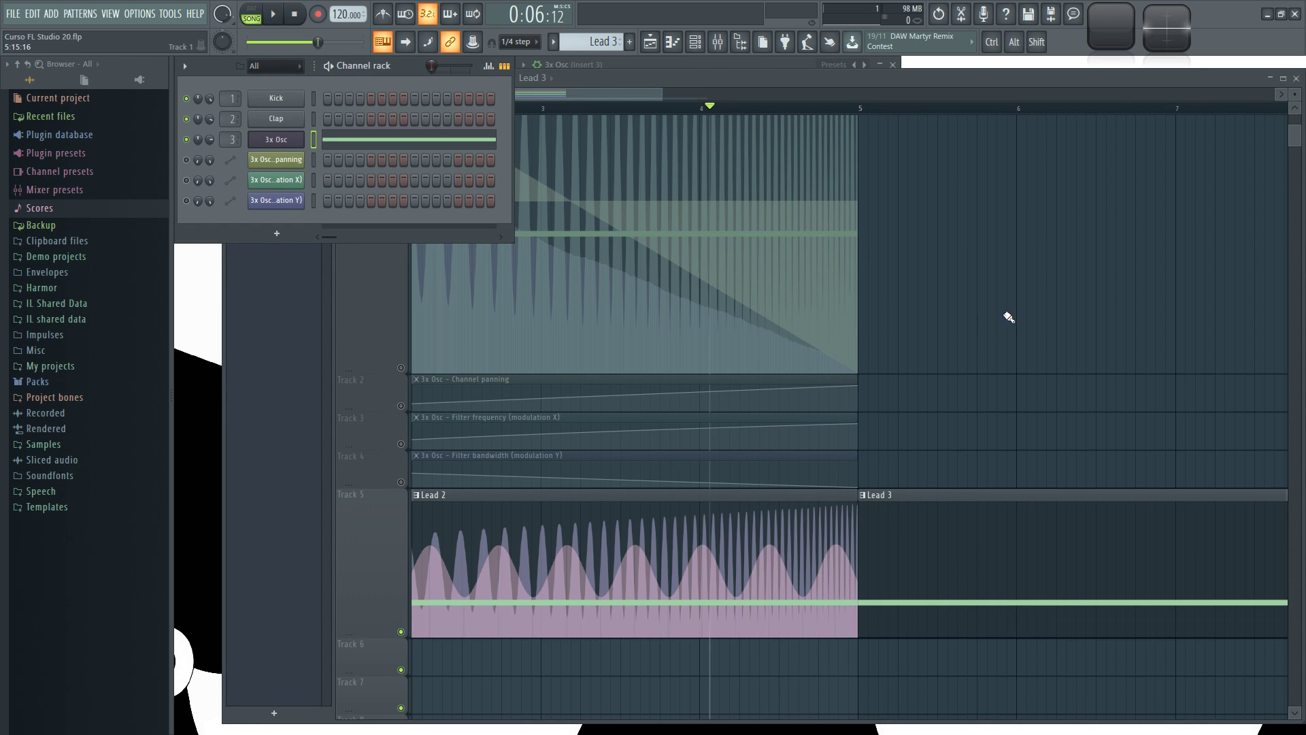
Step: Play the transition from Lead 2 to Lead 3 with Fruity Fast LP on Insert 3 open to check its knobs
scroll(1028, 389, "down", 2)
left_click_drag(782, 203, 711, 218)
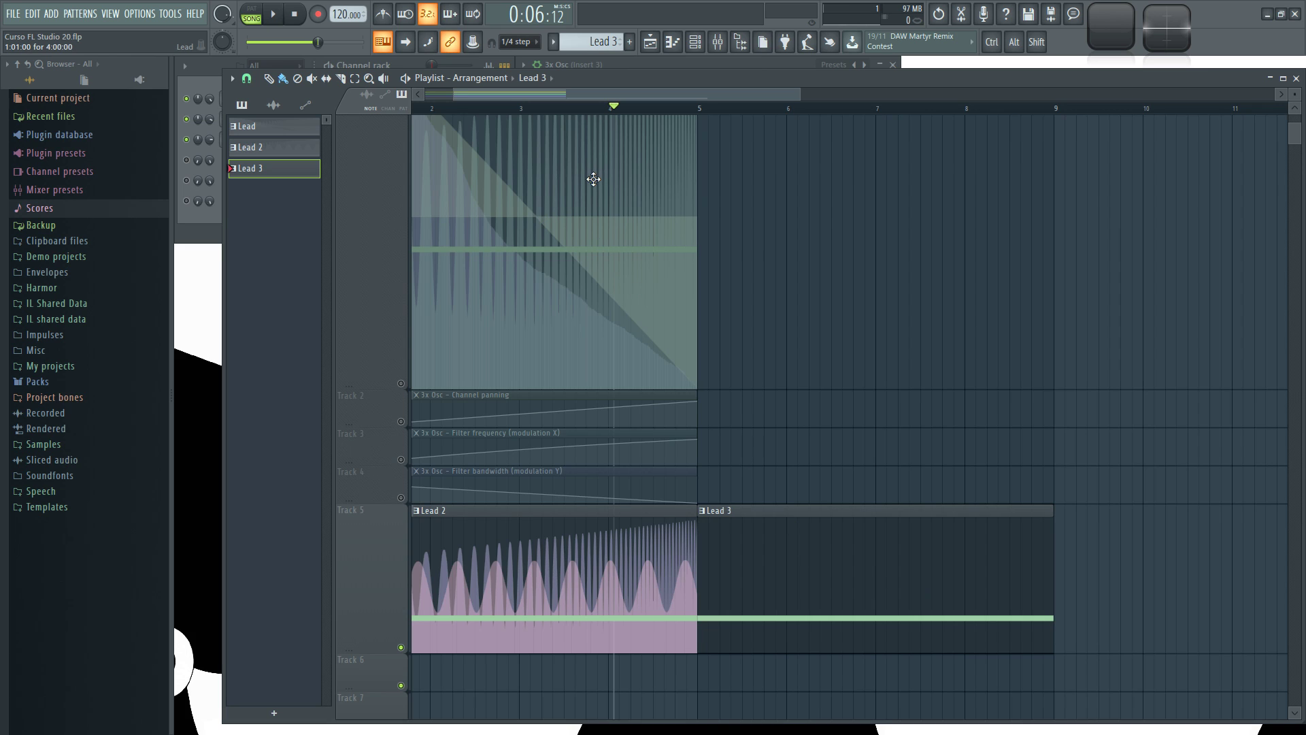
key("F9")
left_click(1213, 332)
key("space")
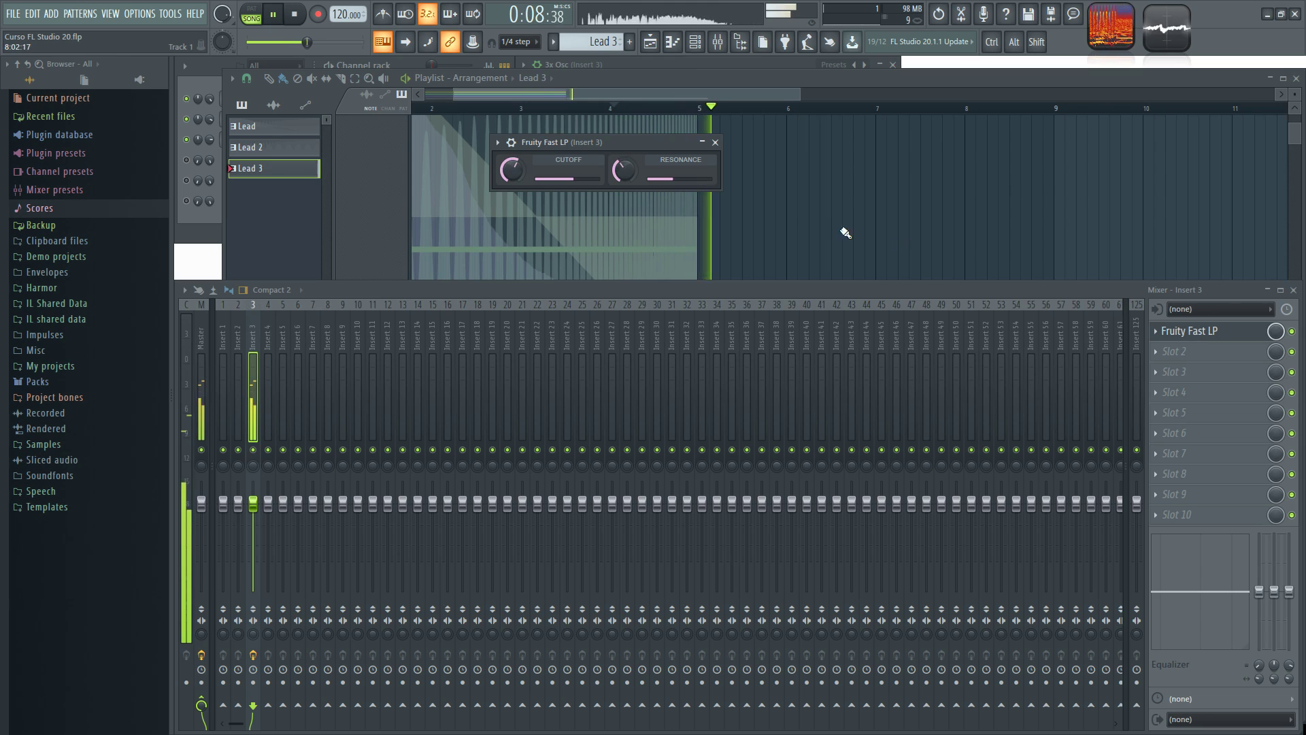
key("F9")
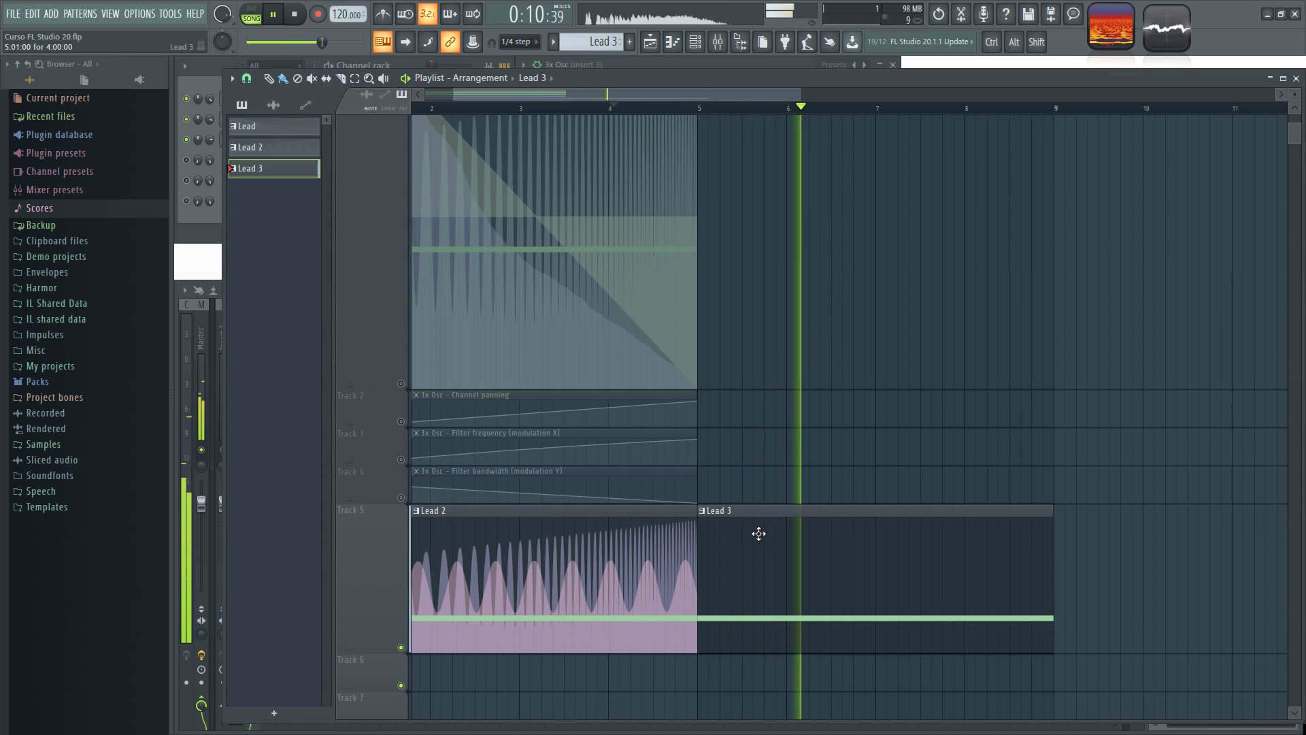
key("space")
Step: Raise the Fruity Fast LP cutoff by hand and slightly lower its resonance, then check the 3x Osc channel volume
key("F9")
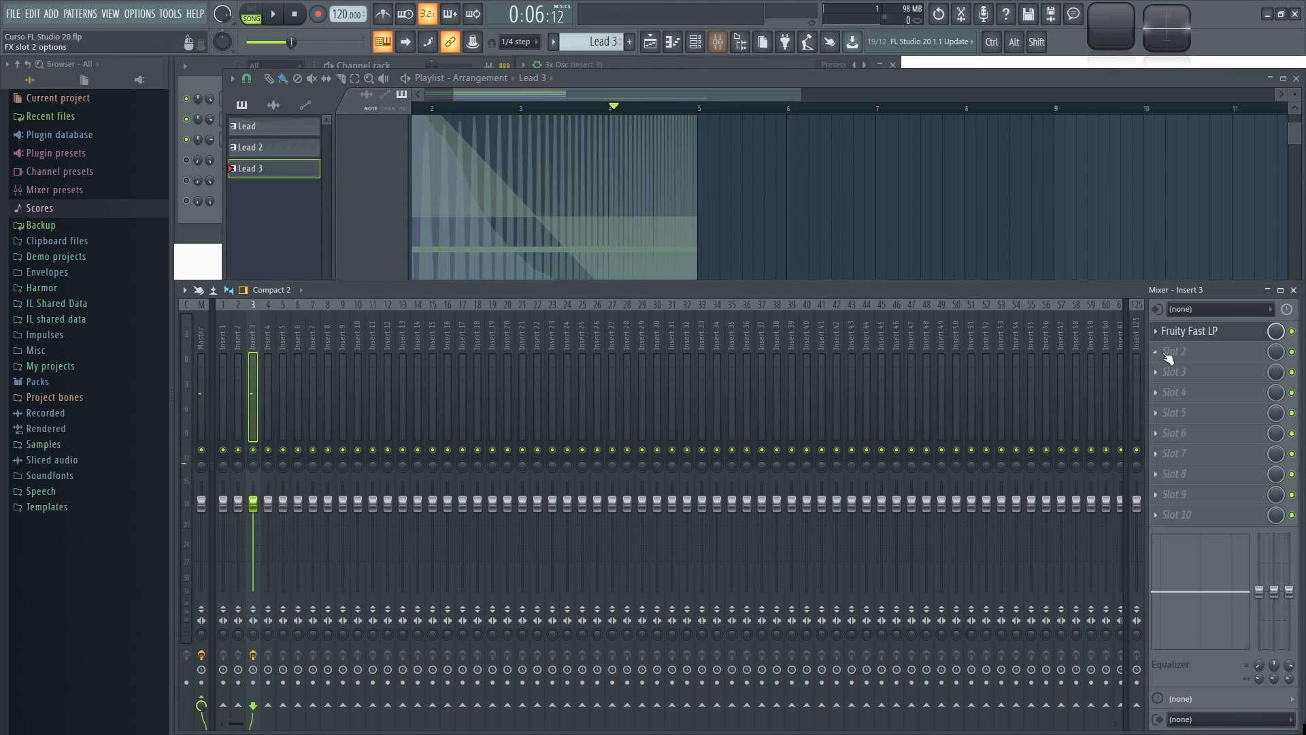
left_click(1195, 331)
left_click_drag(515, 175, 515, 142)
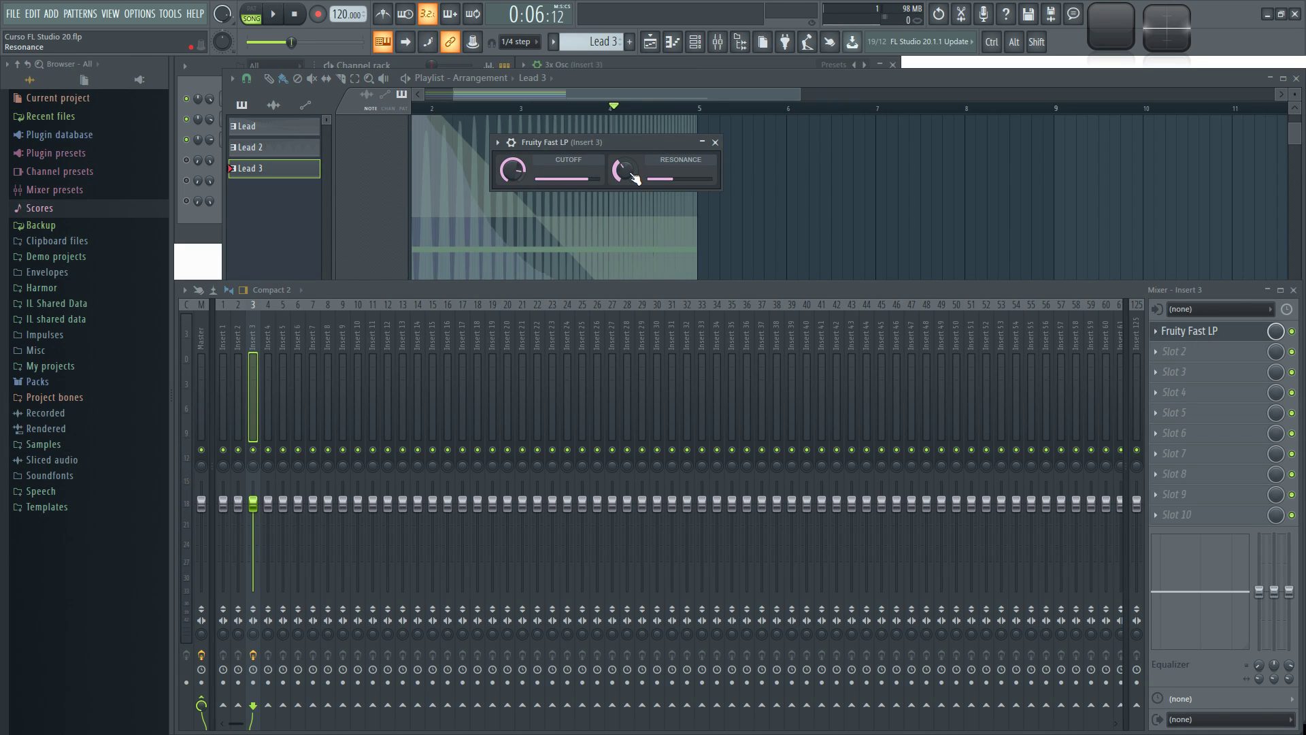
left_click_drag(624, 171, 623, 179)
left_click(715, 143)
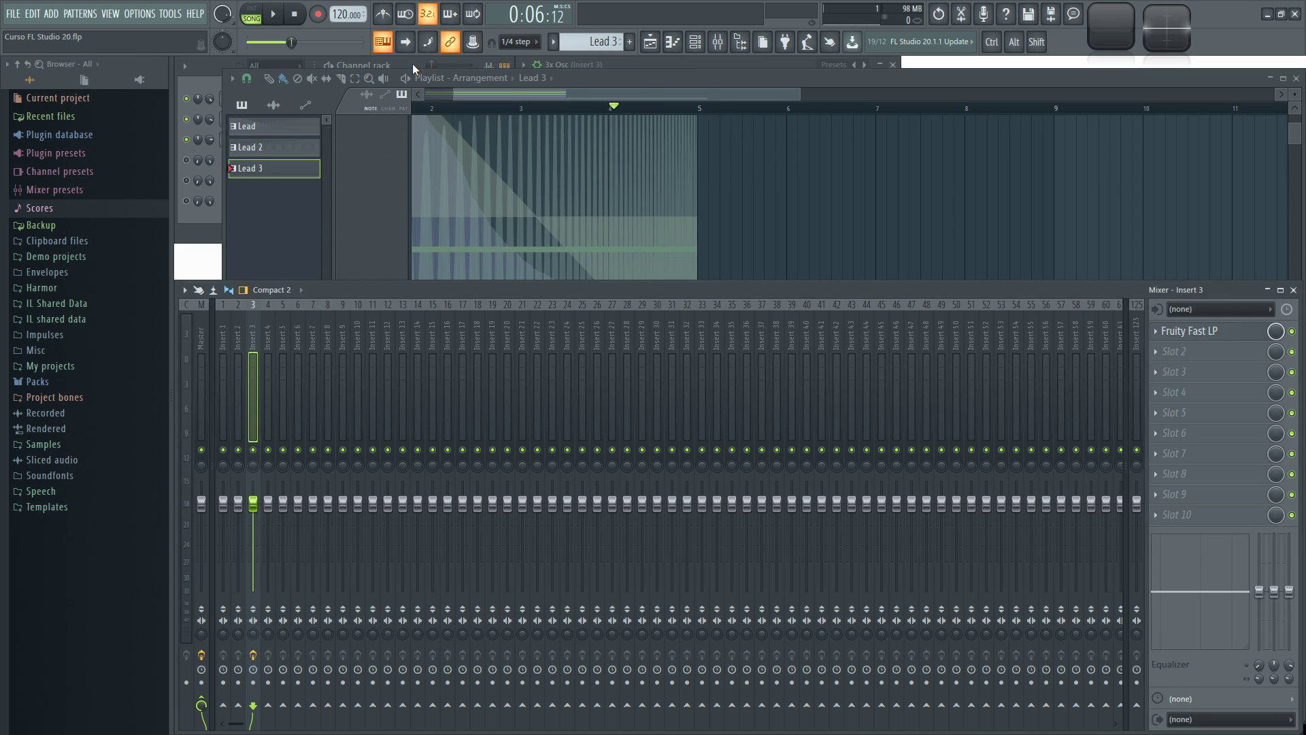
left_click(410, 64)
left_click_drag(211, 141, 210, 145)
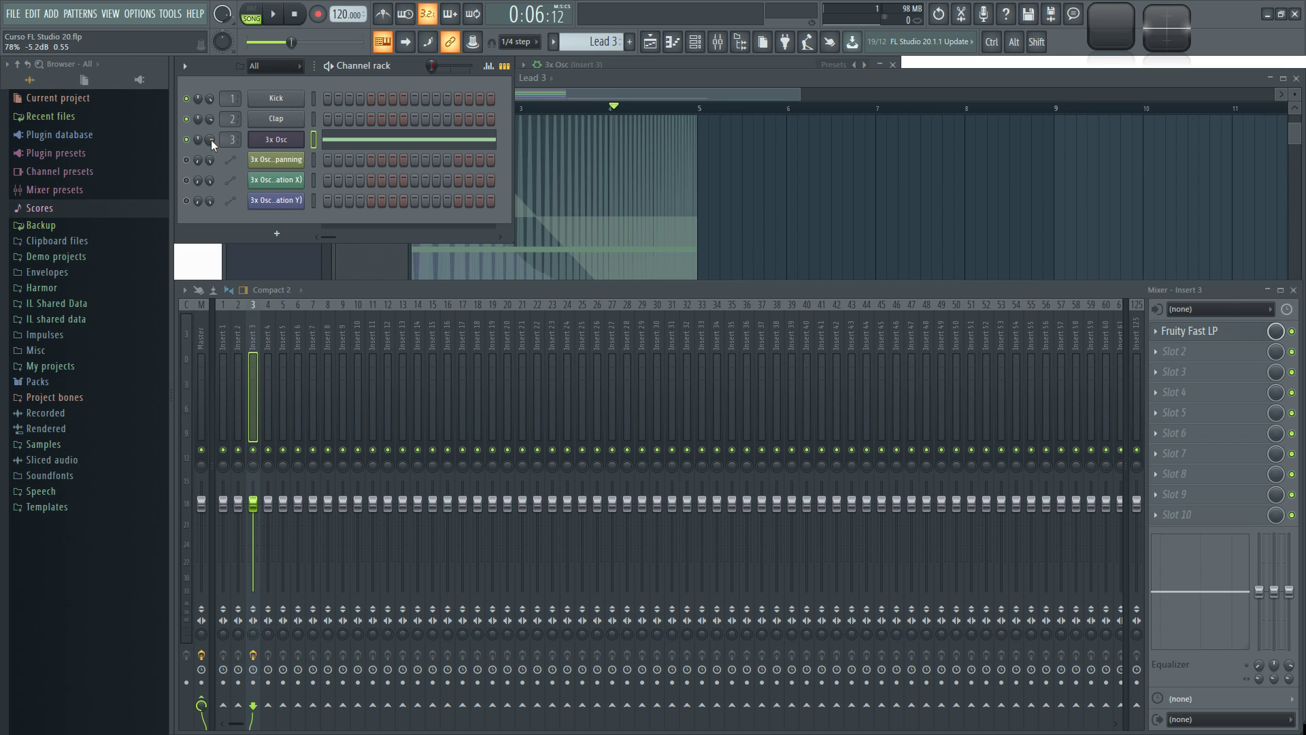
Step: Open the 3x Osc notes of the Lead 2 clip from the playlist, making Lead 2 the active pattern, and close them
left_click(771, 214)
scroll(789, 272, "up", 3)
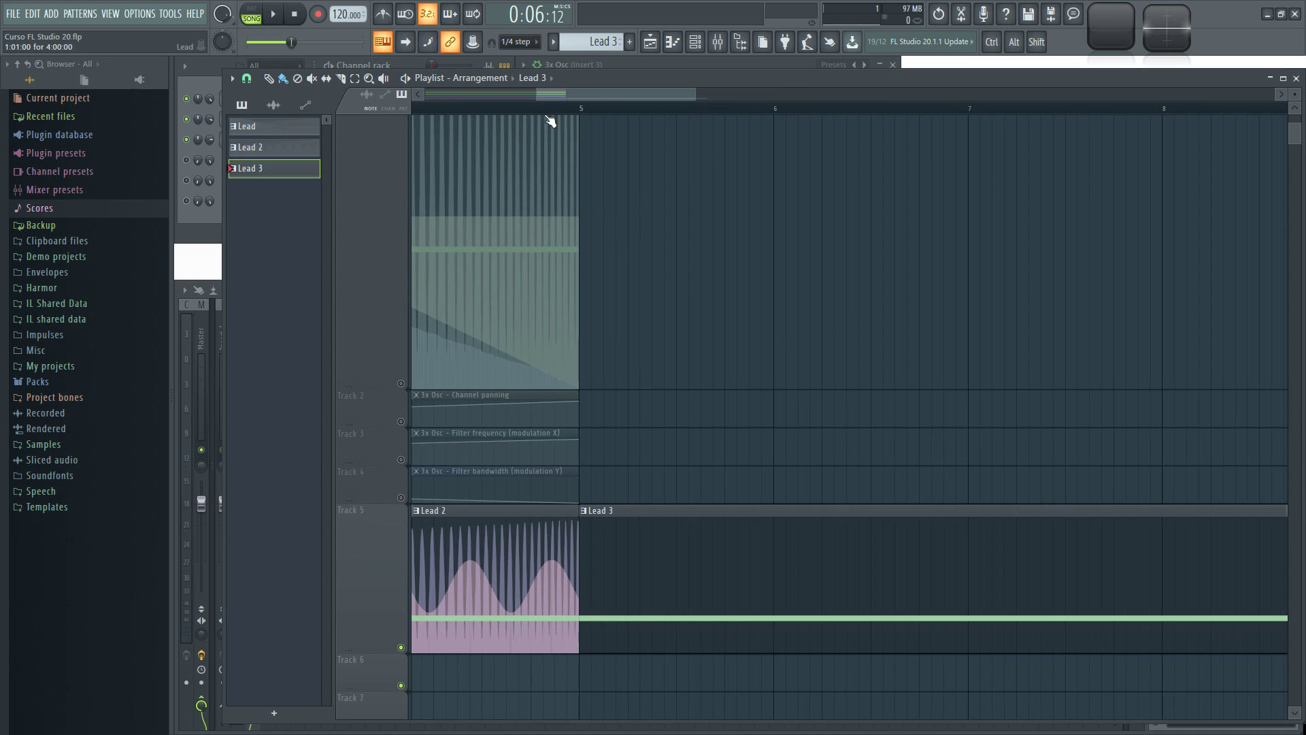
scroll(576, 149, "up", 2)
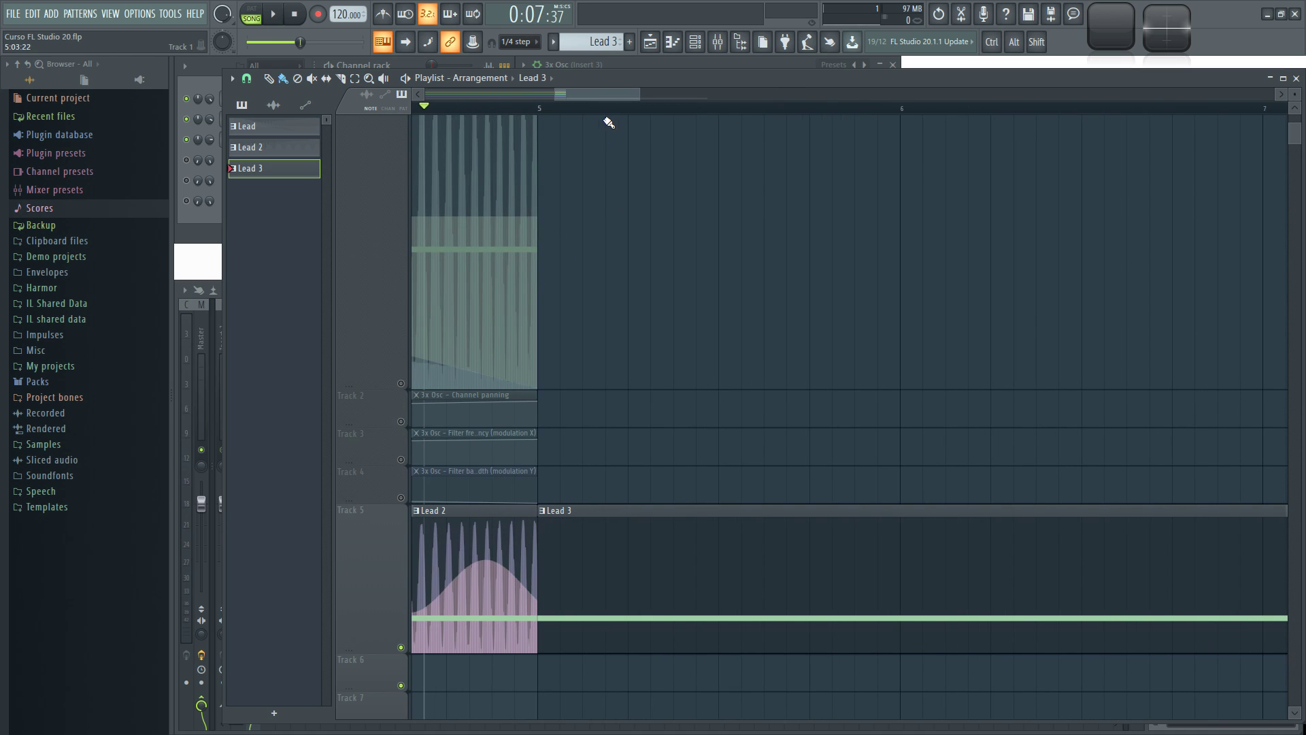
scroll(507, 585, "up", 3)
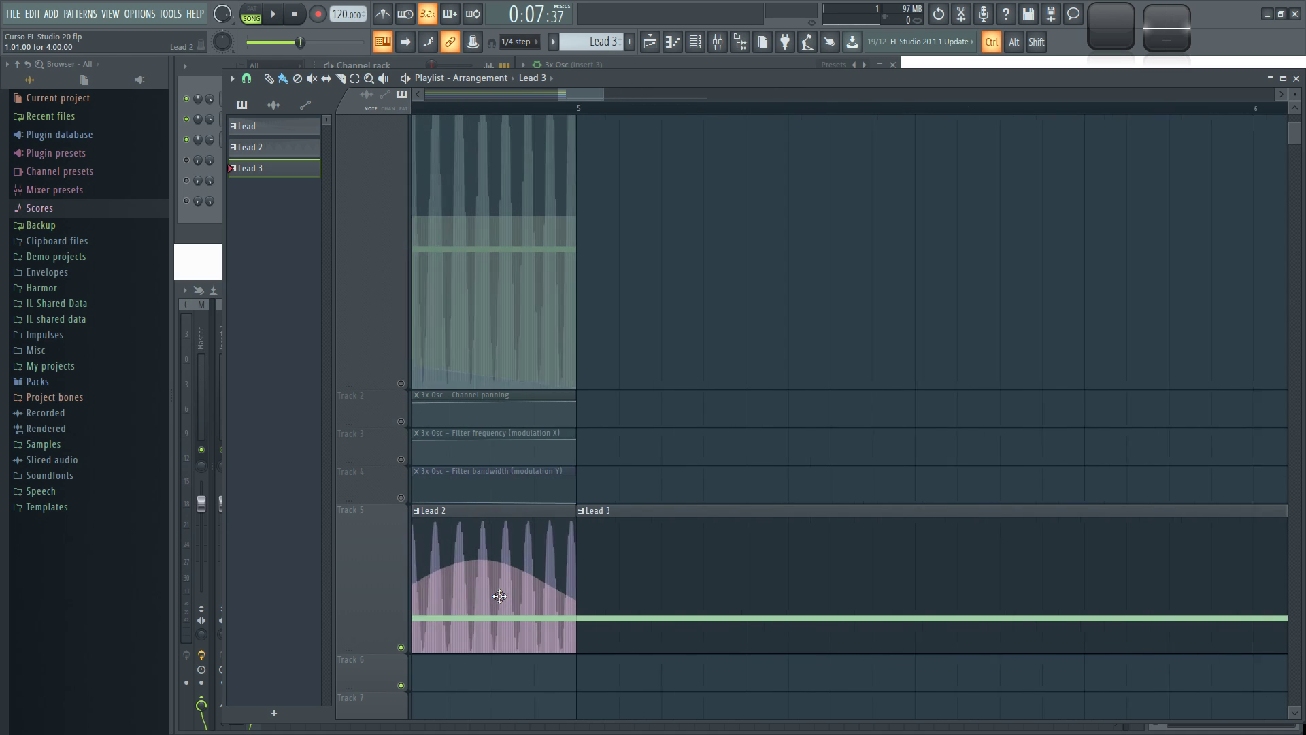
left_click(638, 577)
double_click(638, 577)
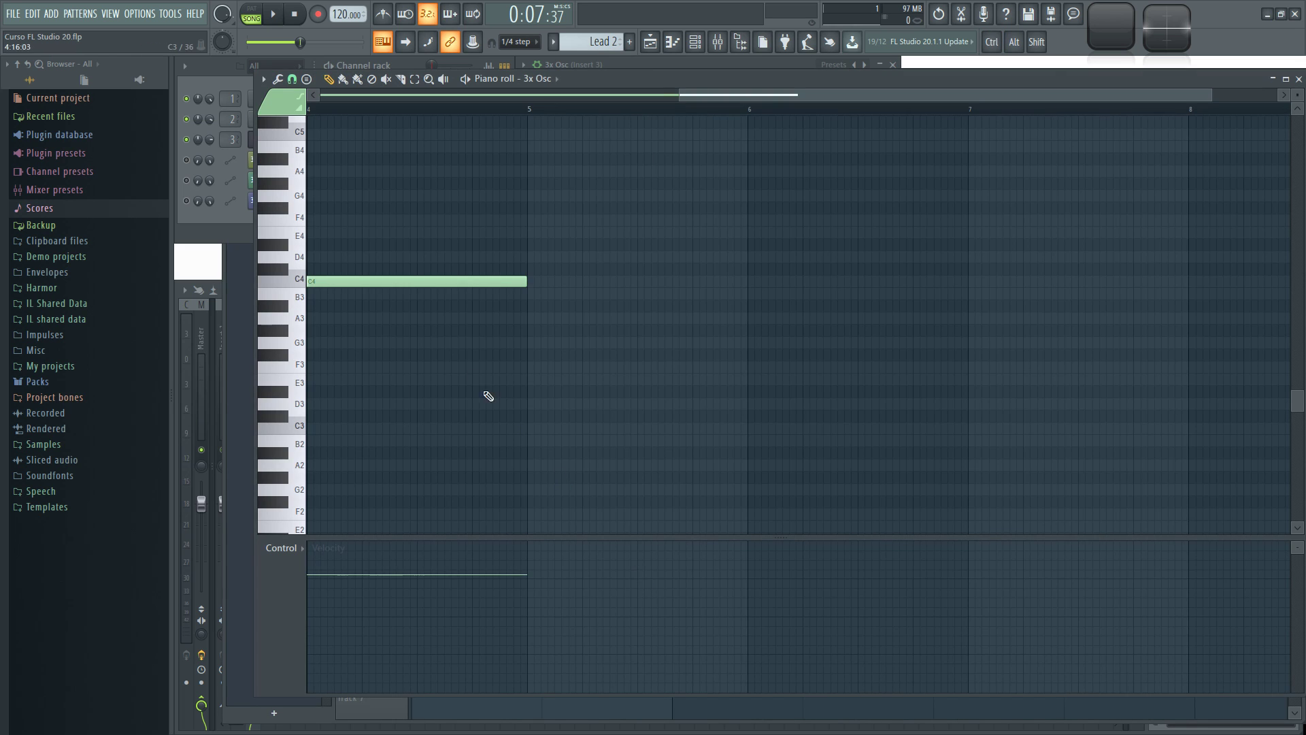
left_click(1299, 80)
Step: Edit Lead 2's Fruity Fast LP cutoff events, raise the last ones before bar 5 to the maximum, and play the transition
key("F9")
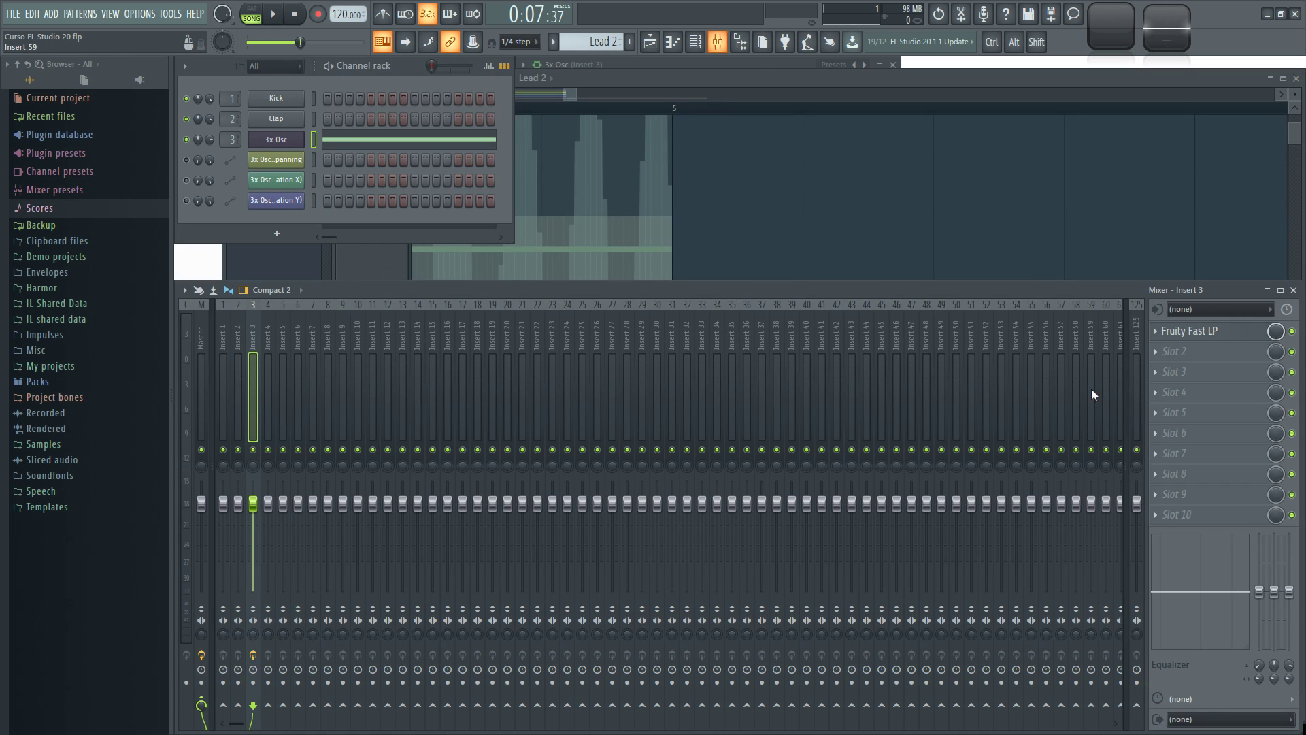
left_click(1211, 333)
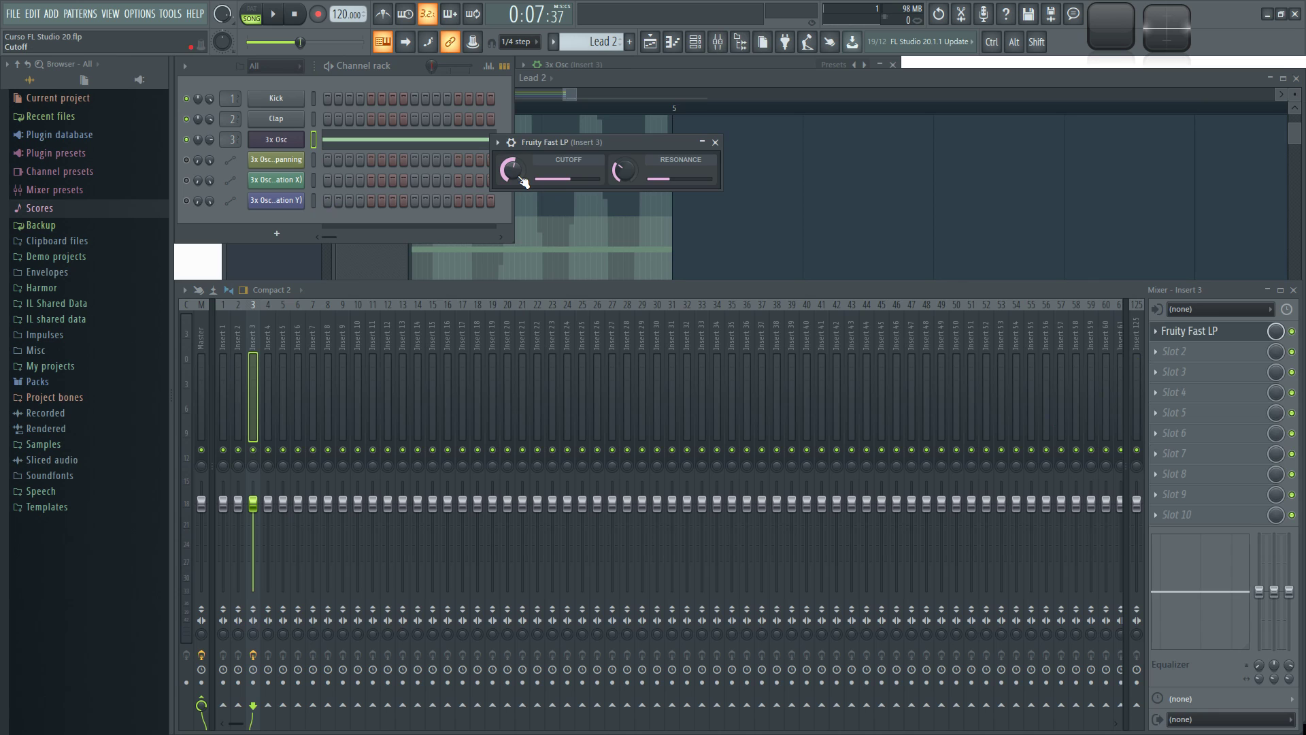
key("space")
key("space")
right_click(524, 178)
left_click(542, 205)
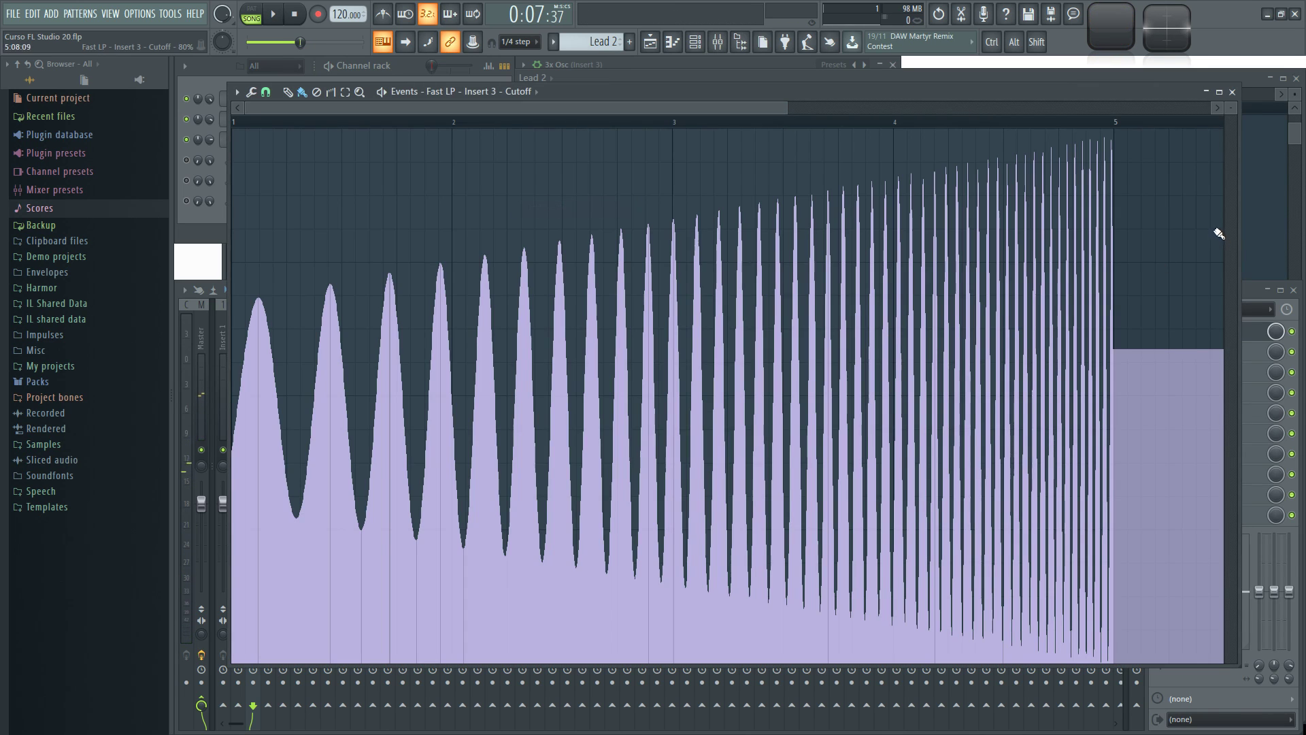
scroll(1156, 197, "up", 3)
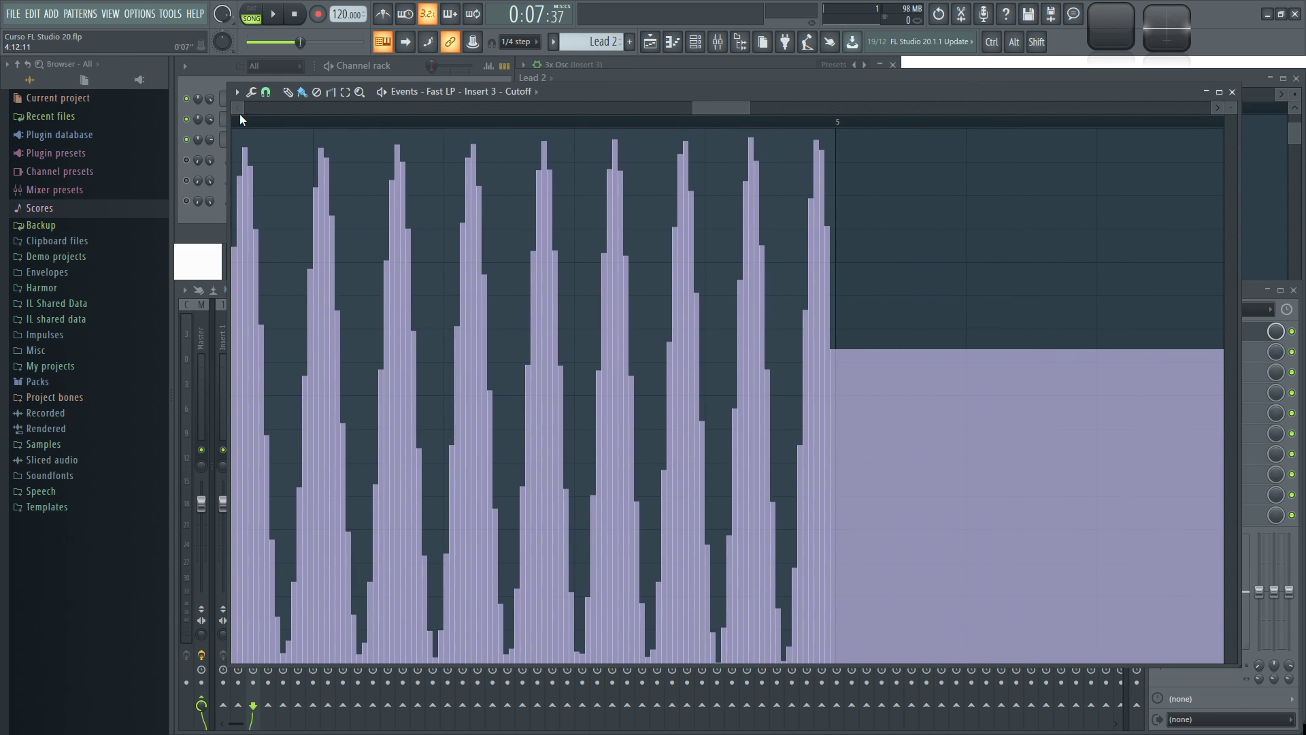
left_click(288, 91)
left_click(302, 91)
left_click_drag(822, 146, 838, 130)
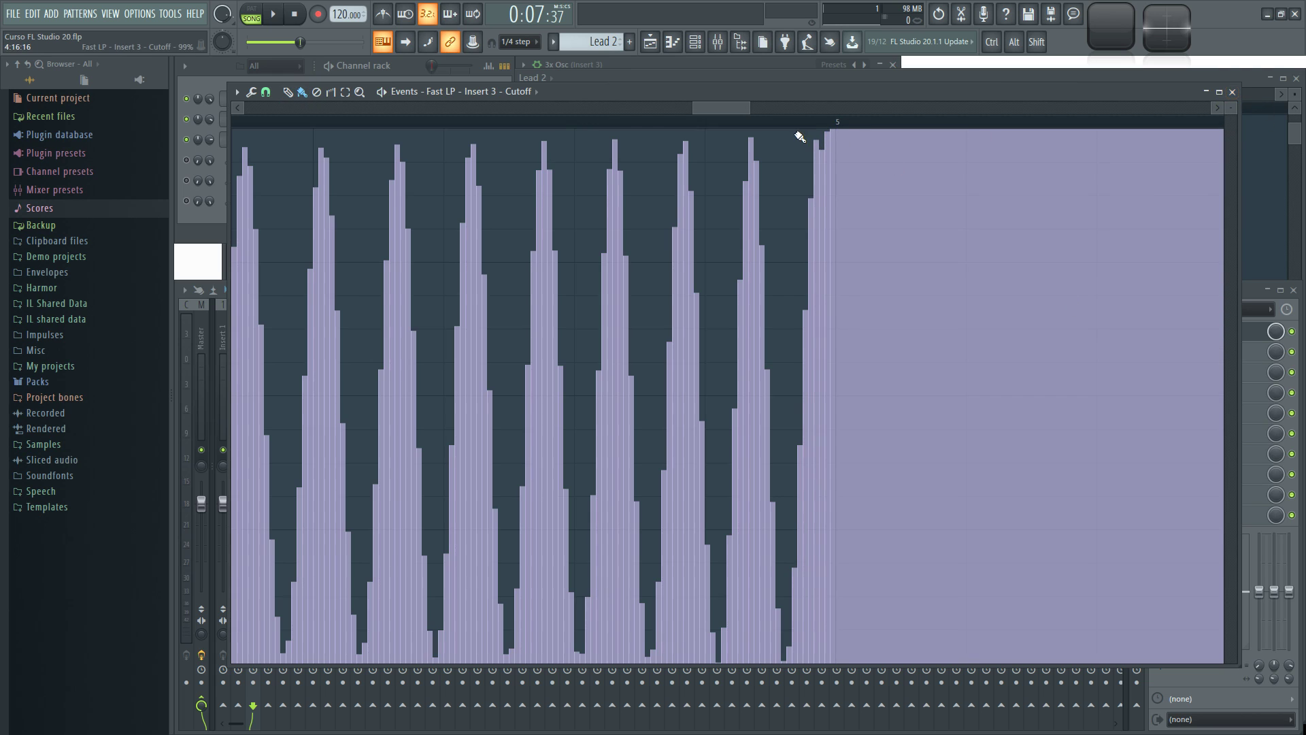
left_click(1232, 92)
key("space")
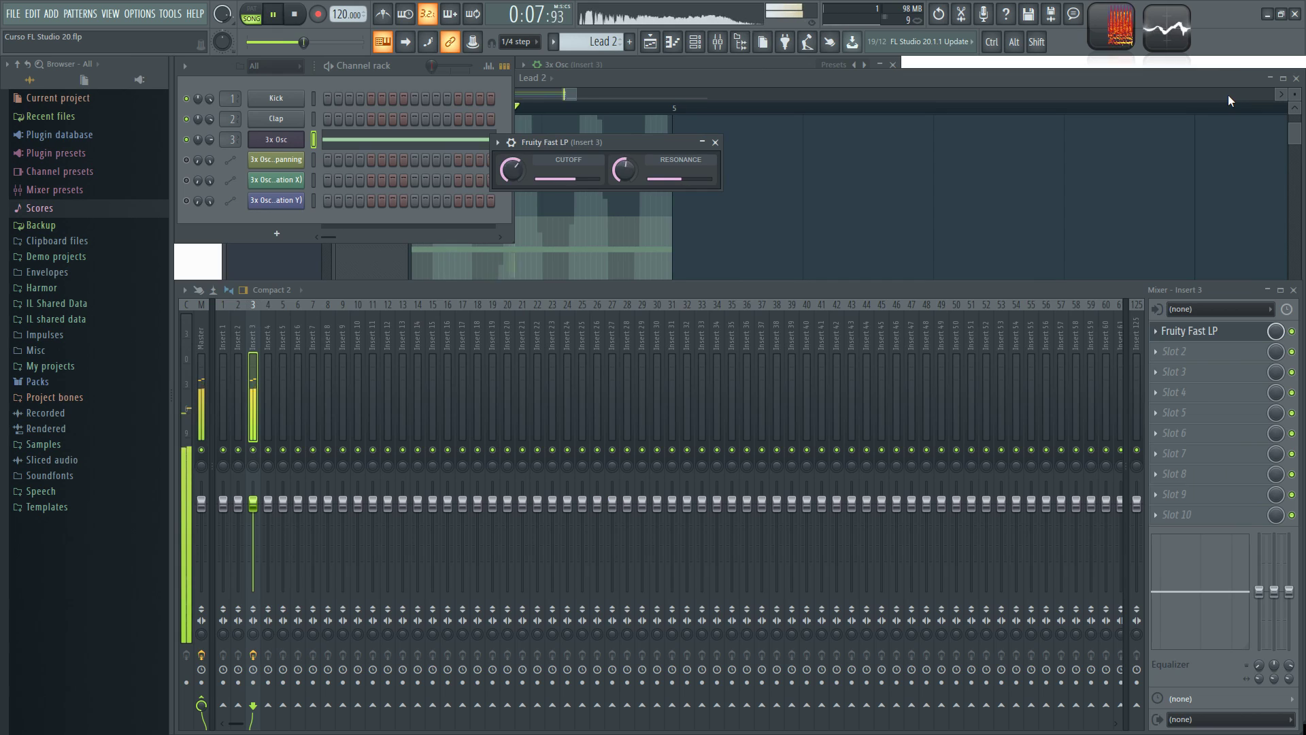
key("space")
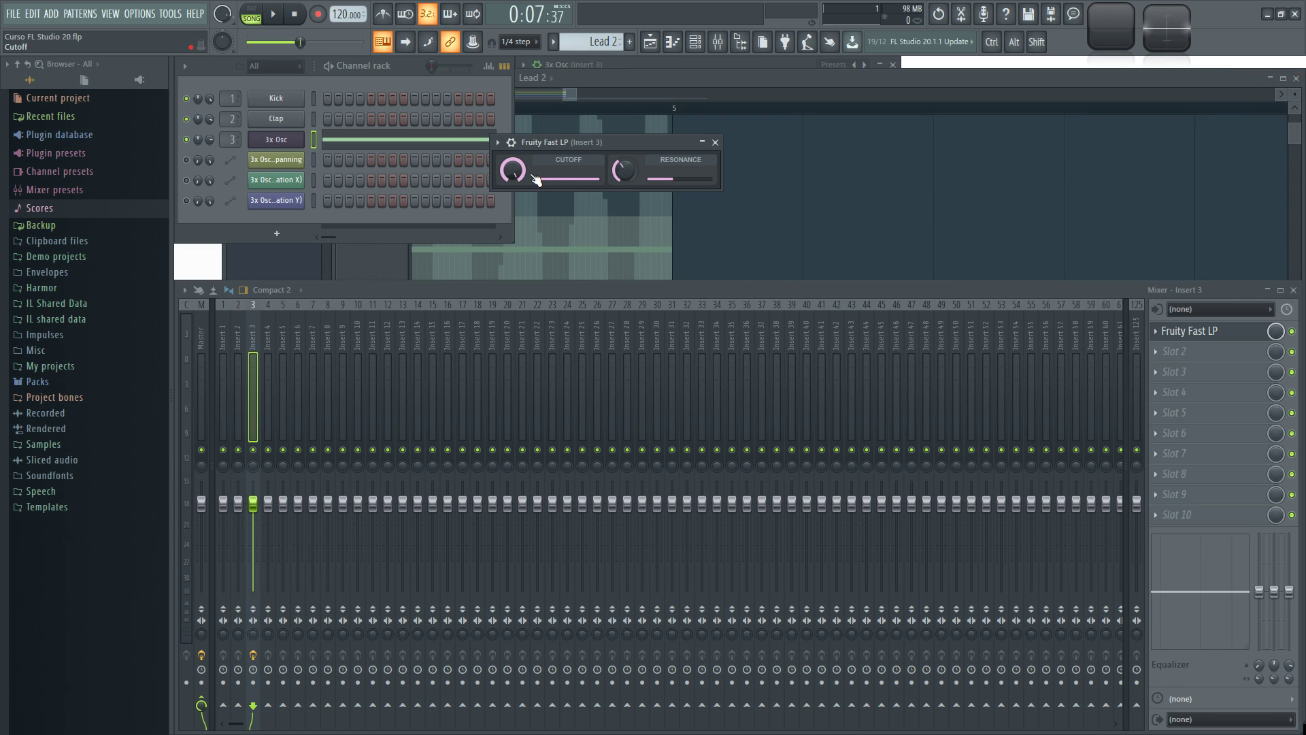
Step: Turn the Fruity Fast LP resonance down to its minimum and initialise the song with this position
mouse_move(624, 170)
left_mouse_down()
mouse_move(625, 102)
mouse_move(625, 172)
left_mouse_up()
left_click_drag(624, 170, 624, 163)
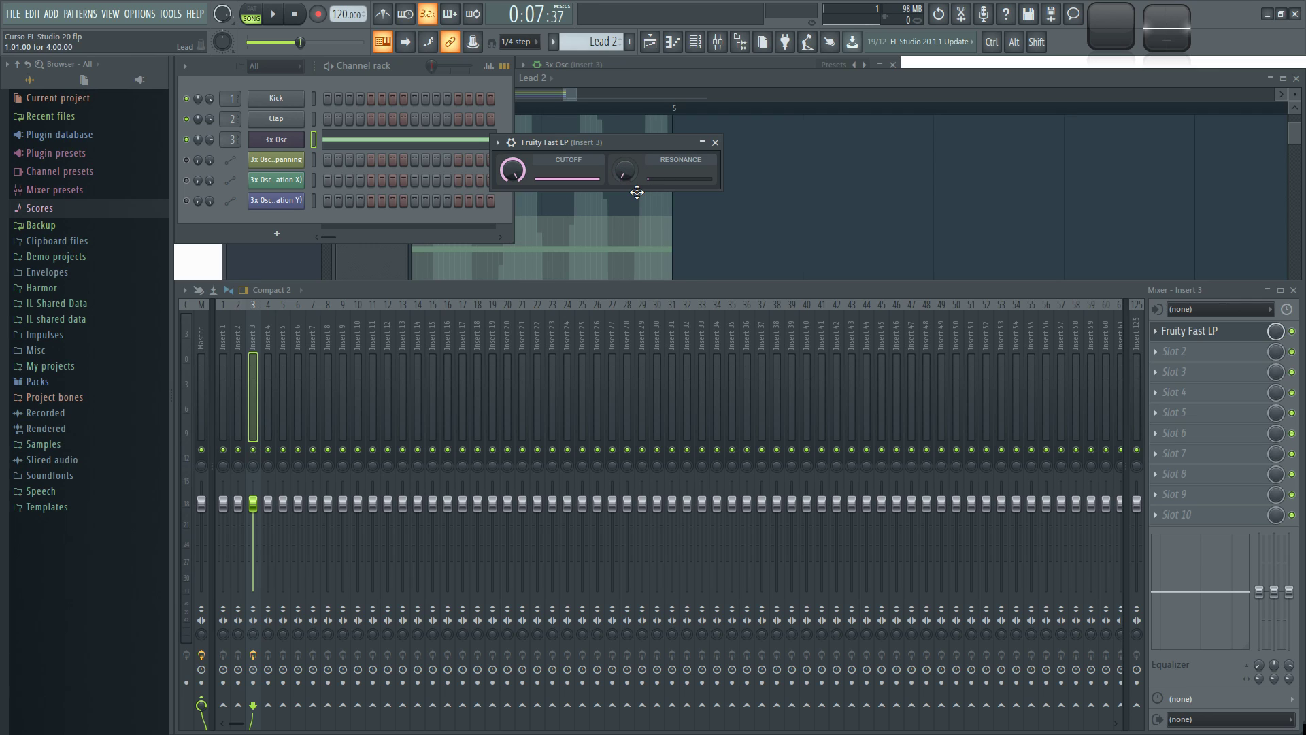
right_click(624, 175)
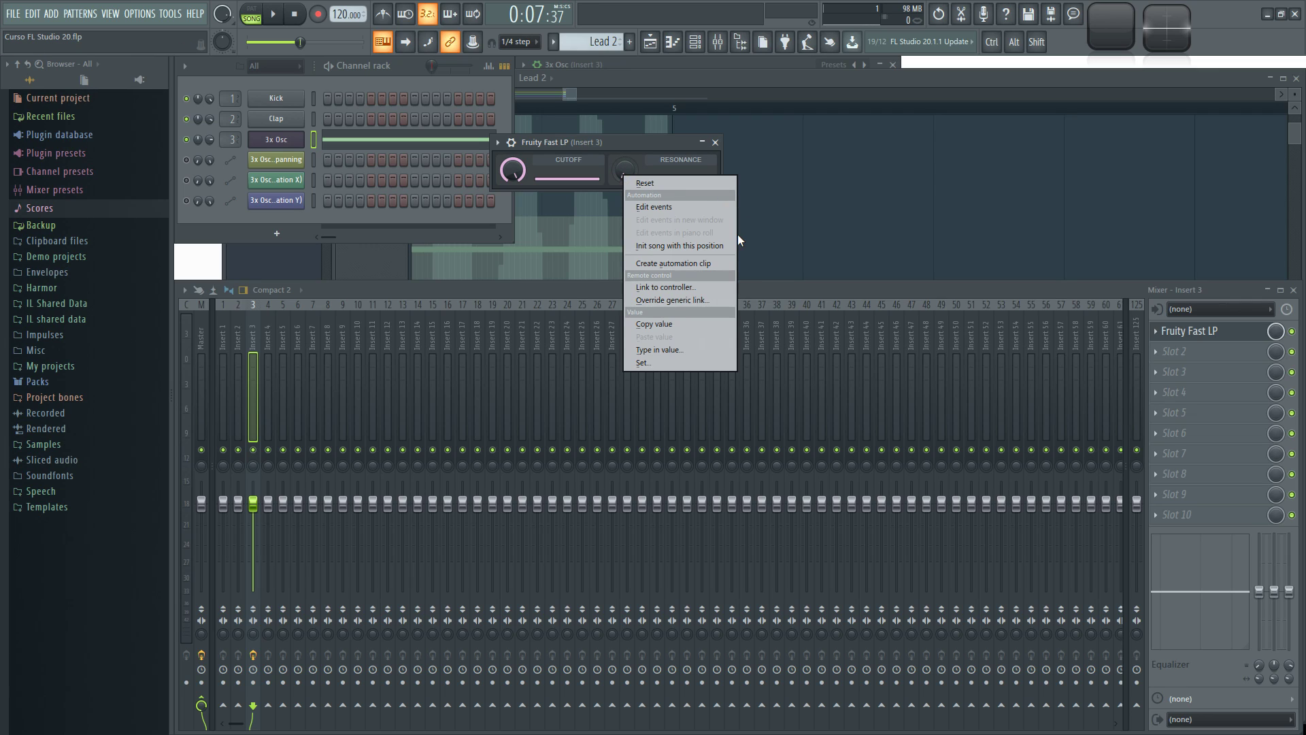
left_click(696, 246)
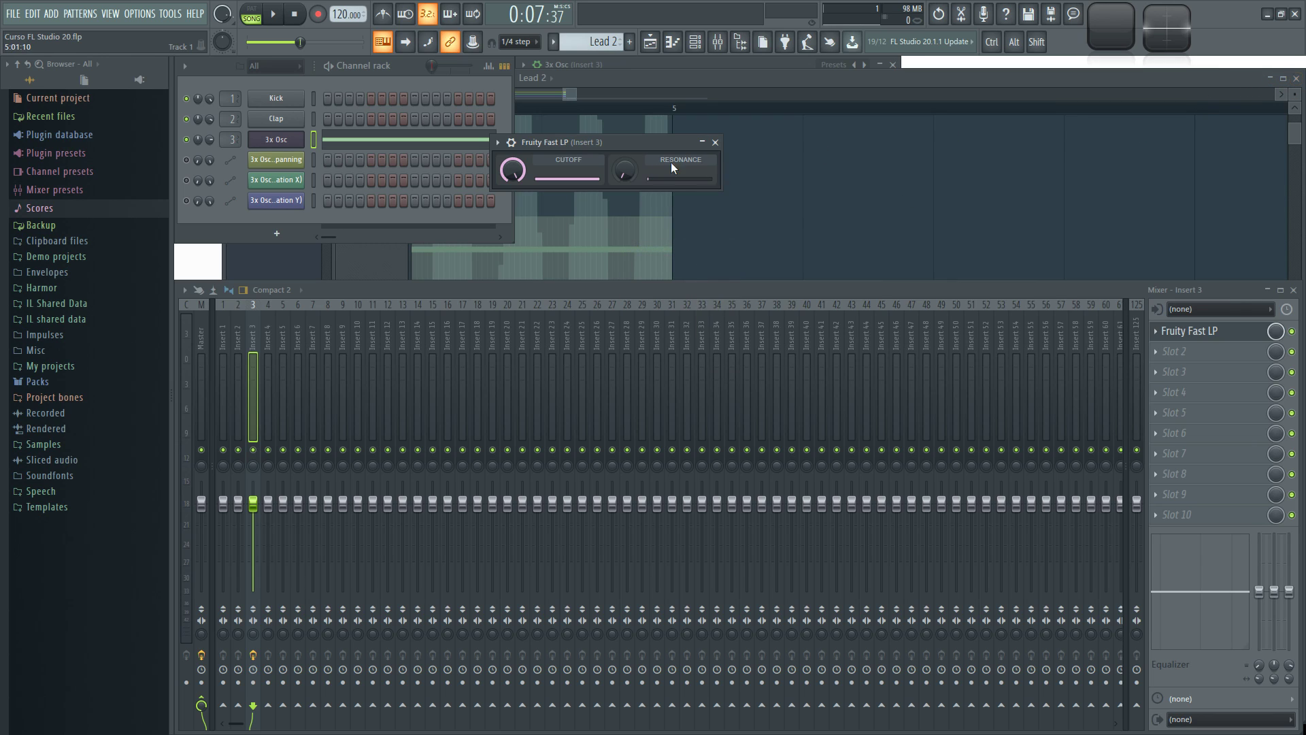
Step: Open the Fruity Fast LP resonance events of Lead 2 to examine their starting values, then close them
right_click(624, 171)
left_click(663, 204)
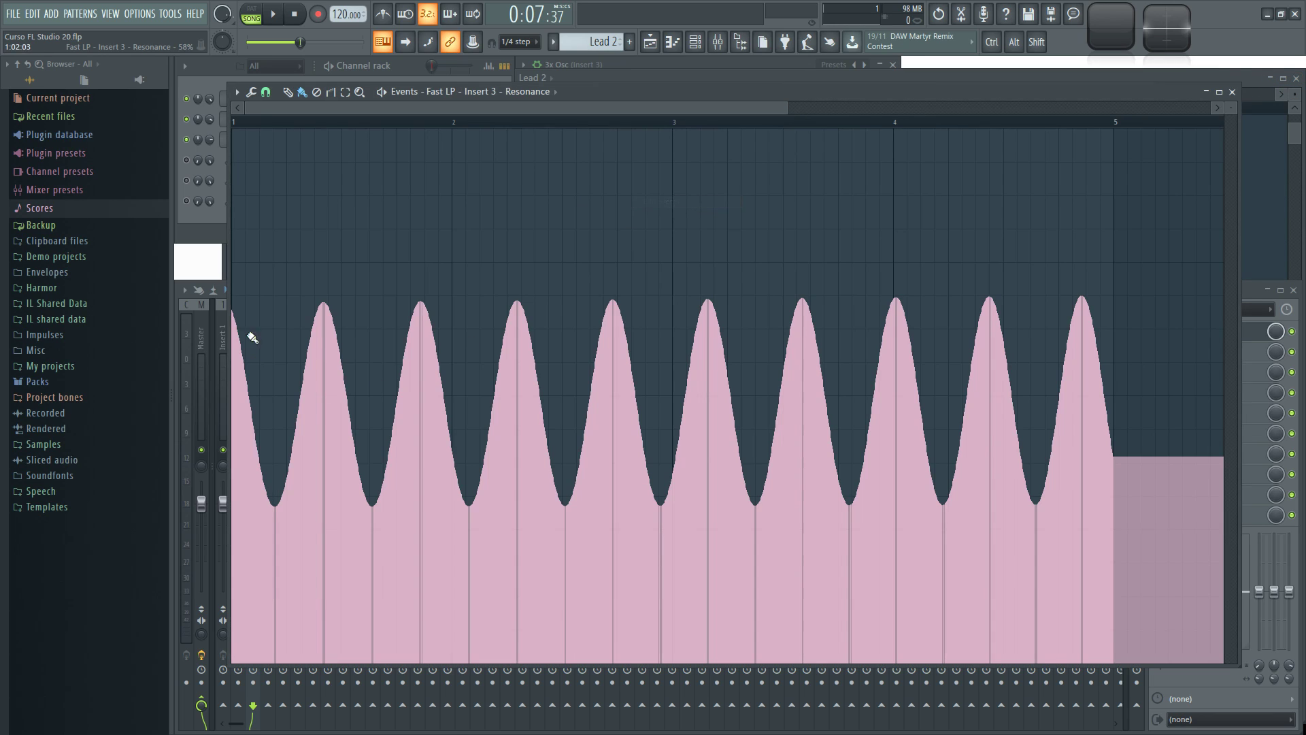
left_click(1232, 91)
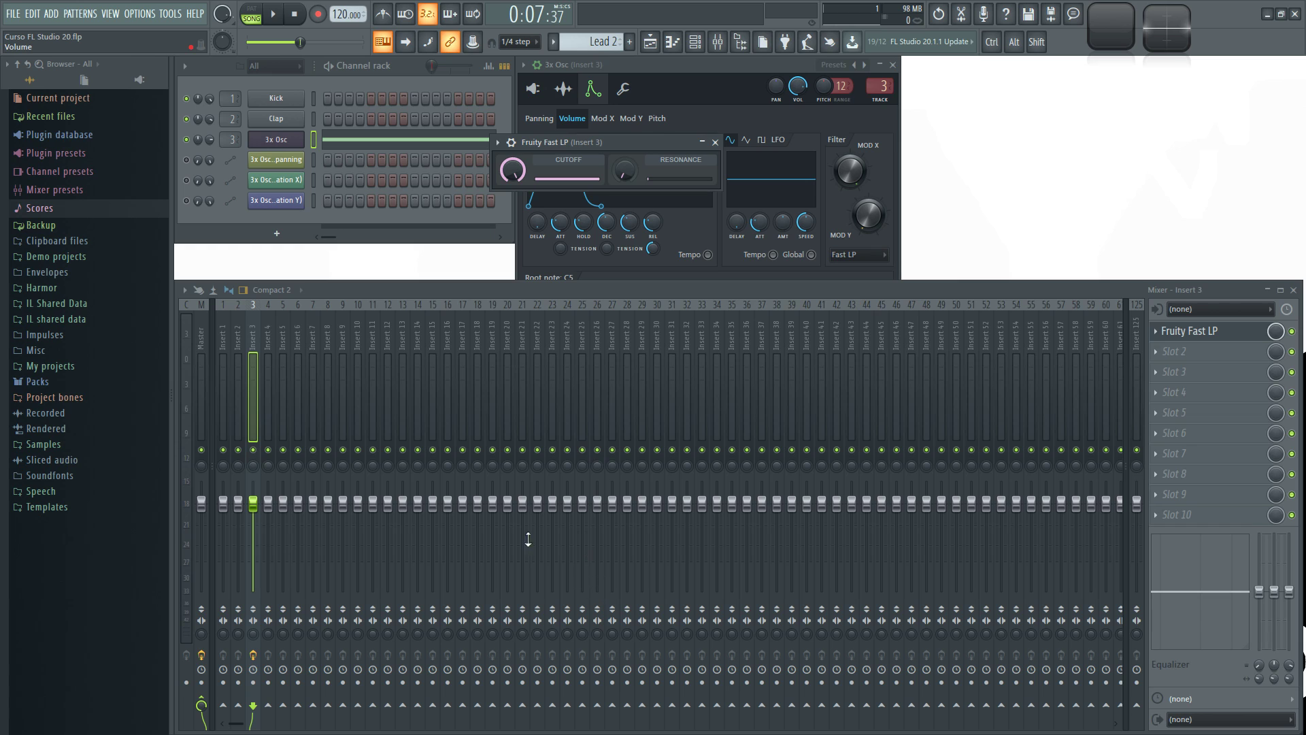
Step: Delete the Lead 3 clip from Track 5 and move the Lead 2 clip to start just after bar 5
key("F5")
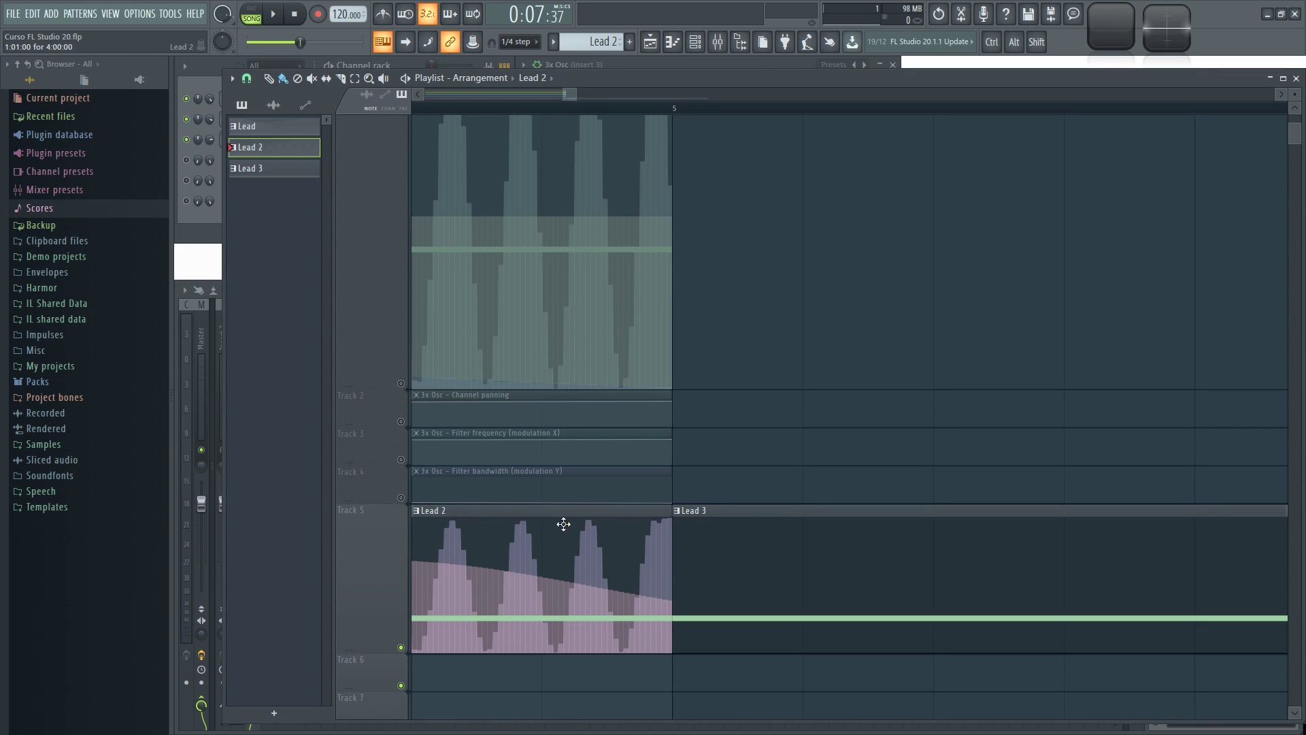
right_click(680, 532)
left_click_drag(547, 532, 1265, 547)
scroll(722, 640, "down", 3)
scroll(722, 640, "down", 3)
left_click_drag(606, 95, 476, 99)
left_click_drag(602, 601, 976, 580)
scroll(642, 571, "down", 3)
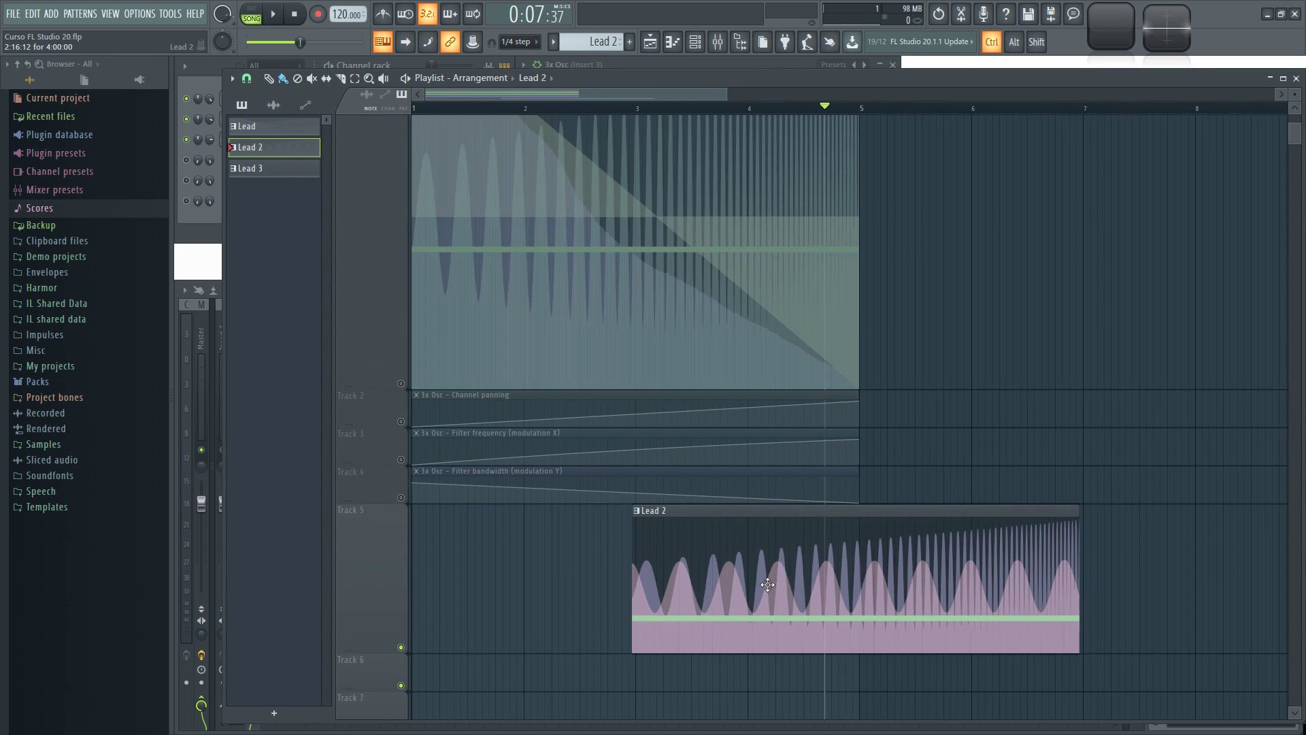
left_click_drag(642, 571, 832, 571)
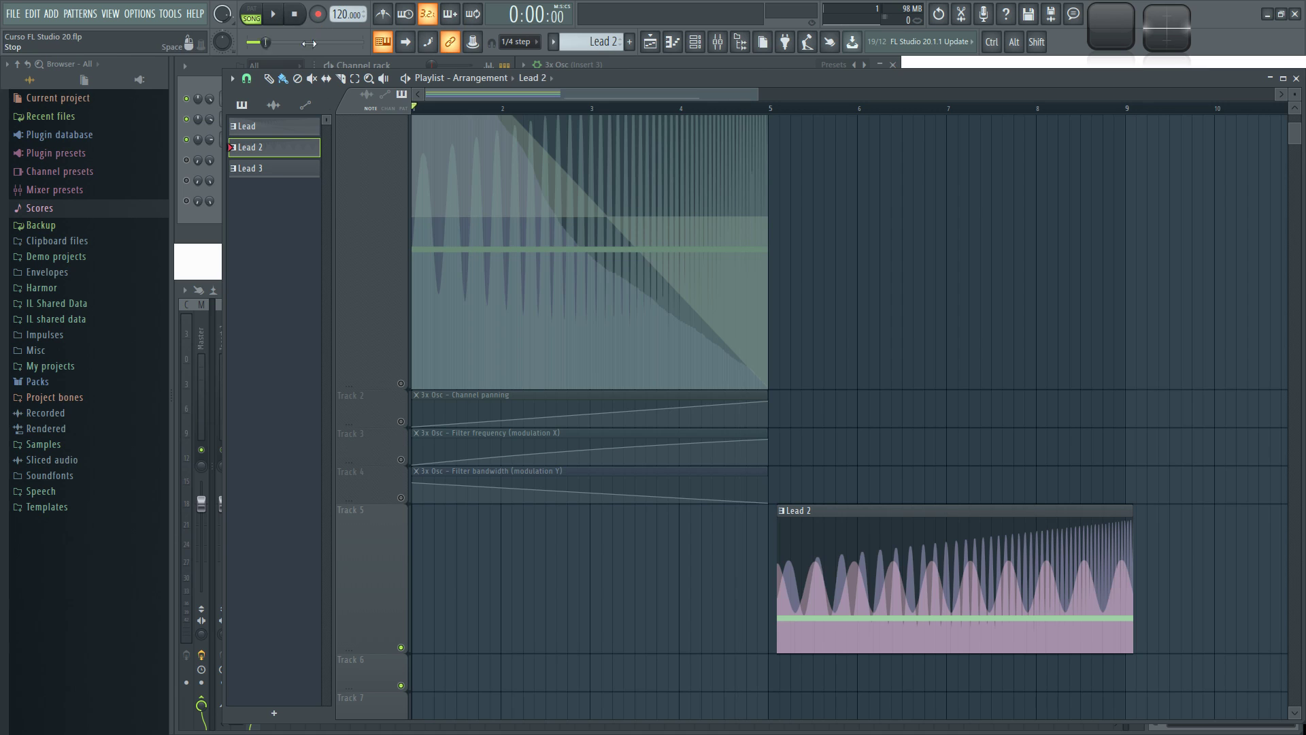
Step: Play the song from the start with Fruity Fast LP open to check its knobs before and during Lead 2
key("space")
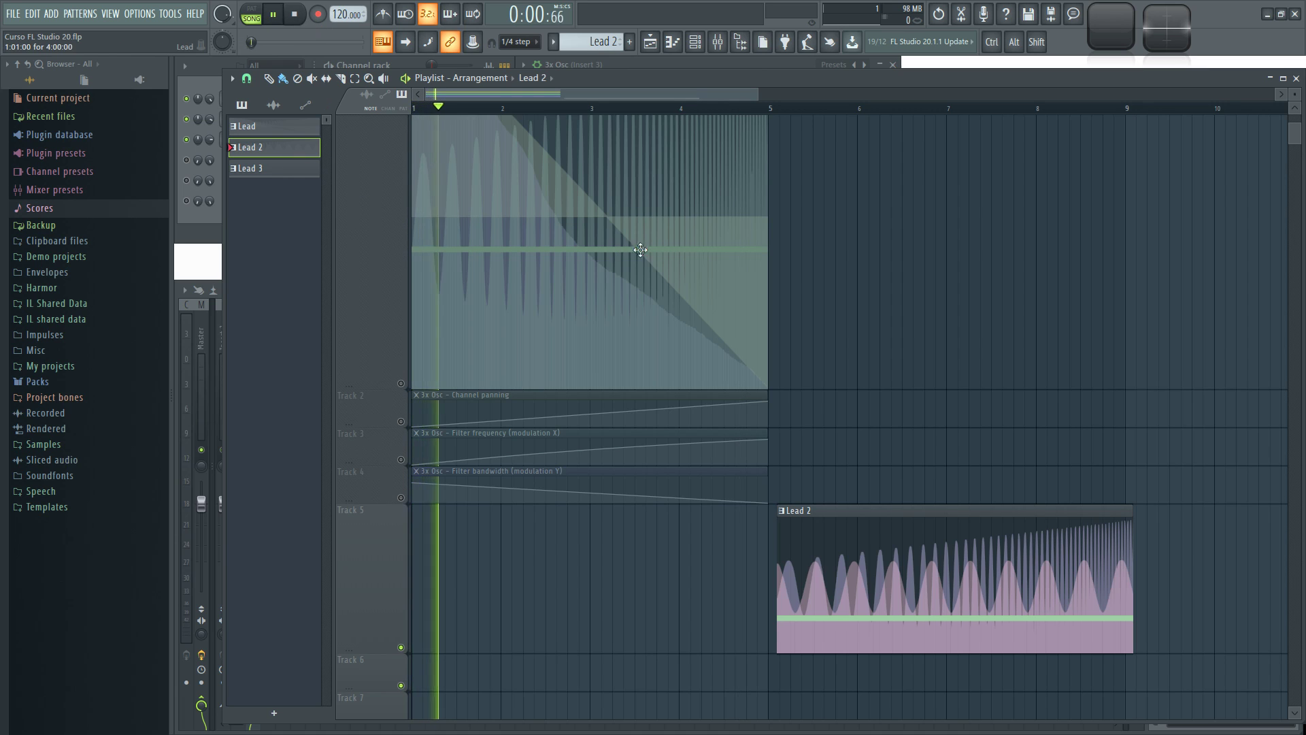
key("F9")
left_click(1217, 335)
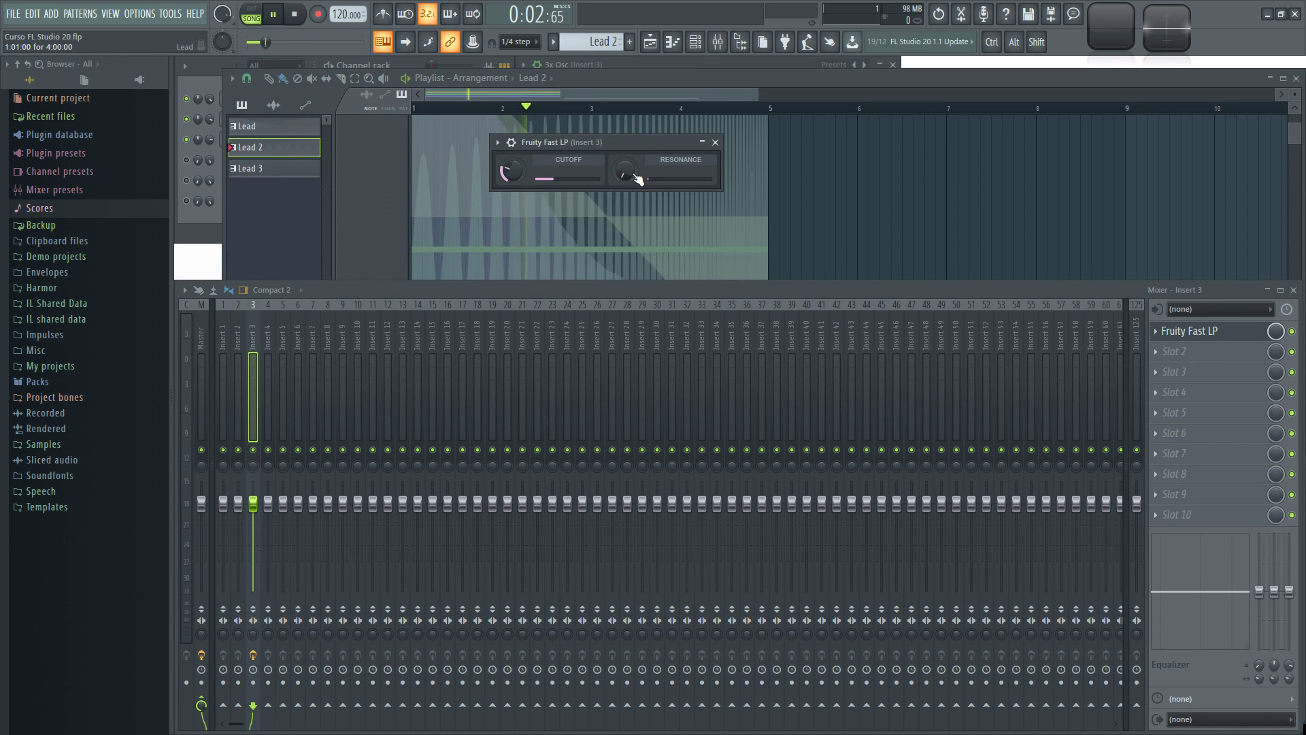
left_click(1294, 290)
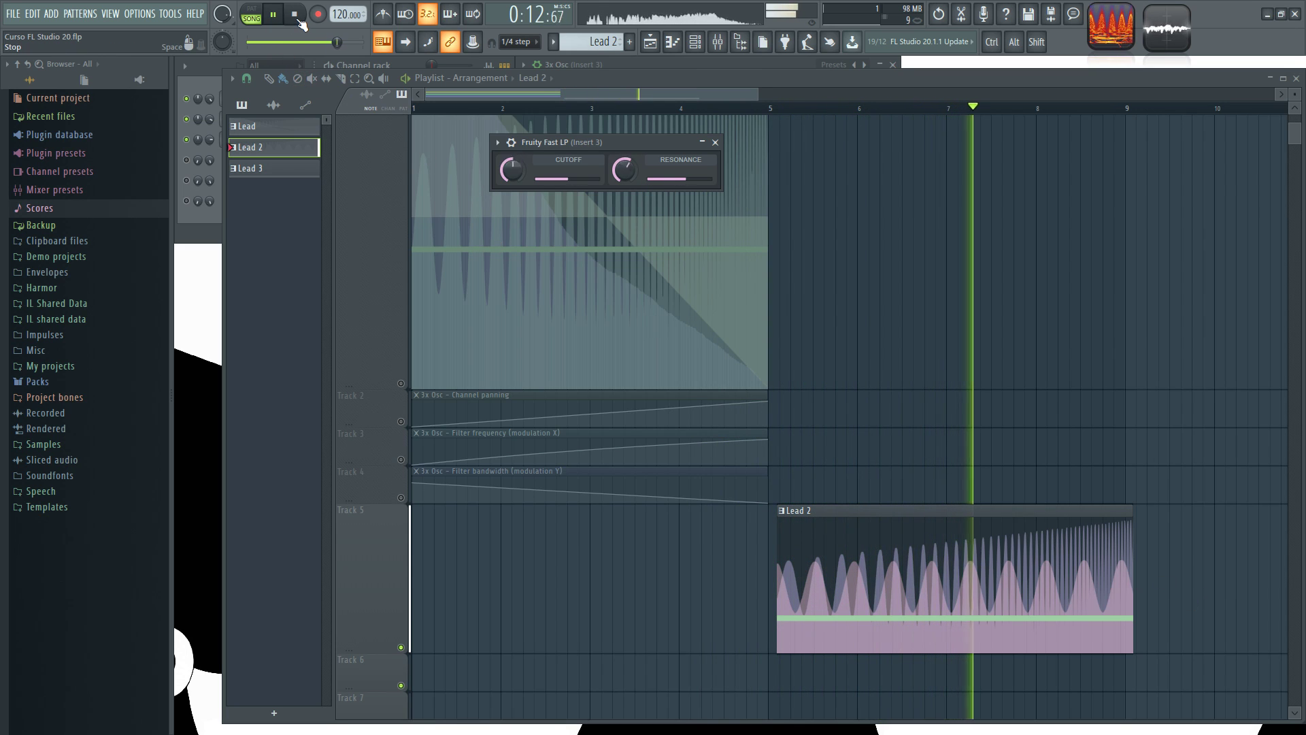
Step: Stop playback and move the Lead 2 clip back to bar 1 on Track 5
key("space")
left_click_drag(886, 565, 521, 561)
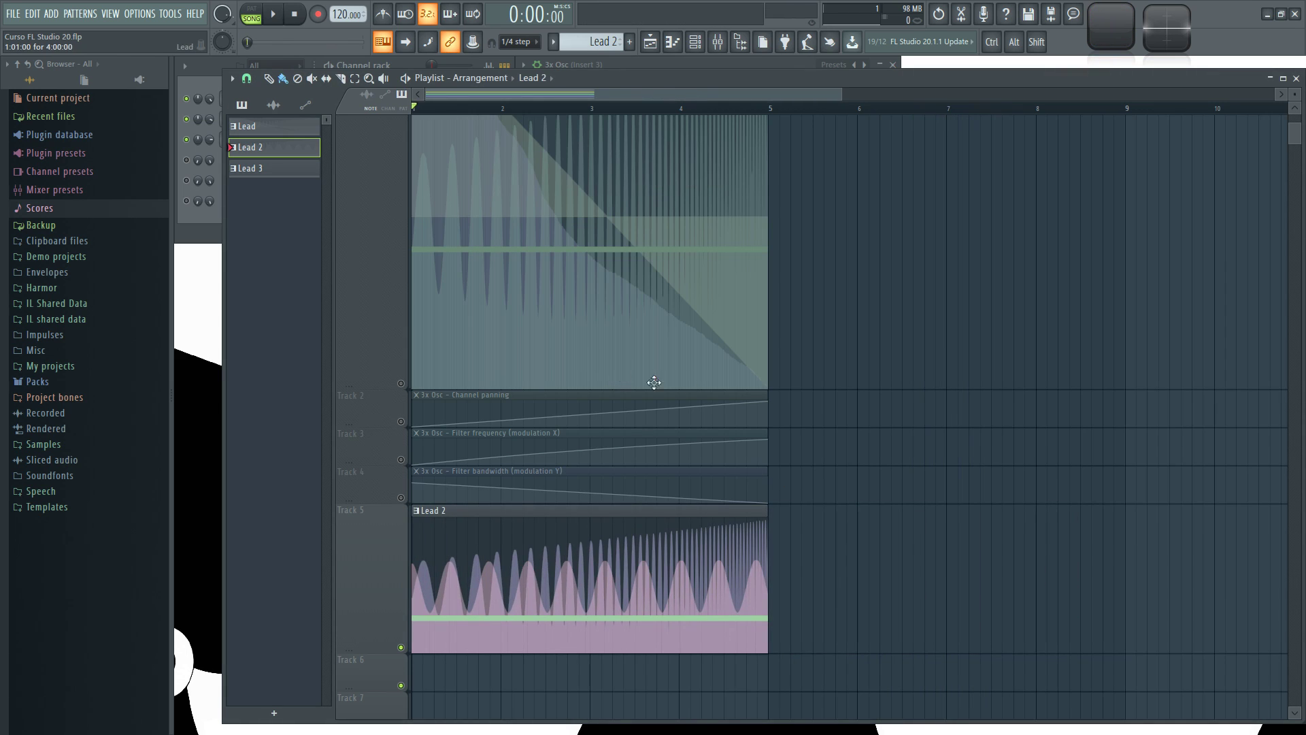
Step: Open the Fruity Fast LP resonance events of Lead 2 from the mixer and turn them into an automation clip
key("F9")
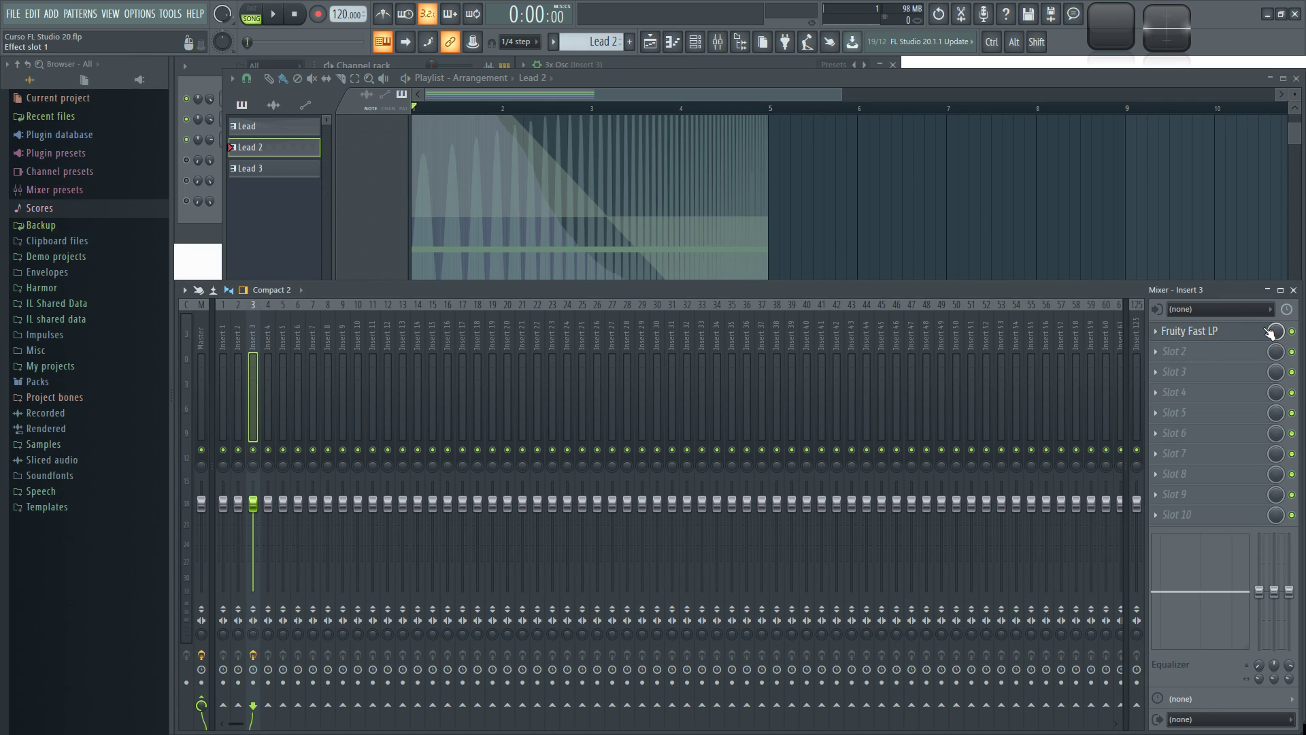
left_click(1201, 333)
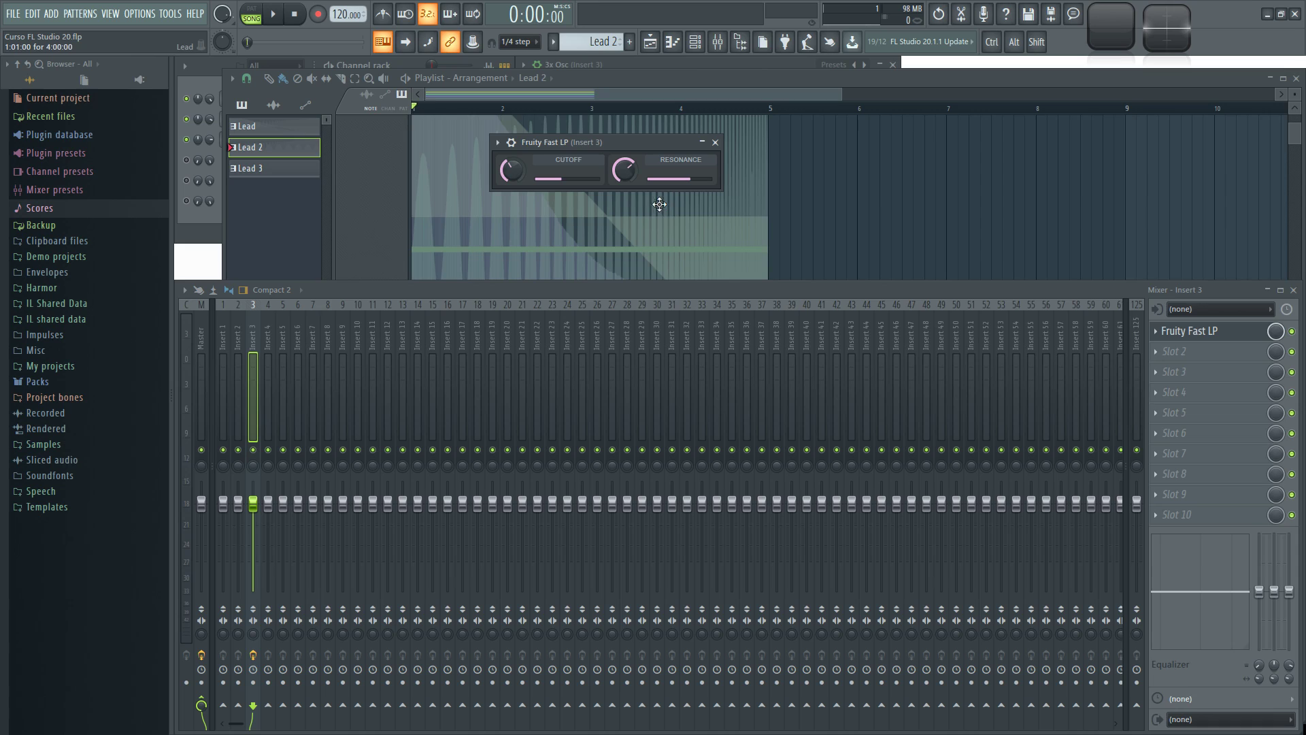
right_click(629, 175)
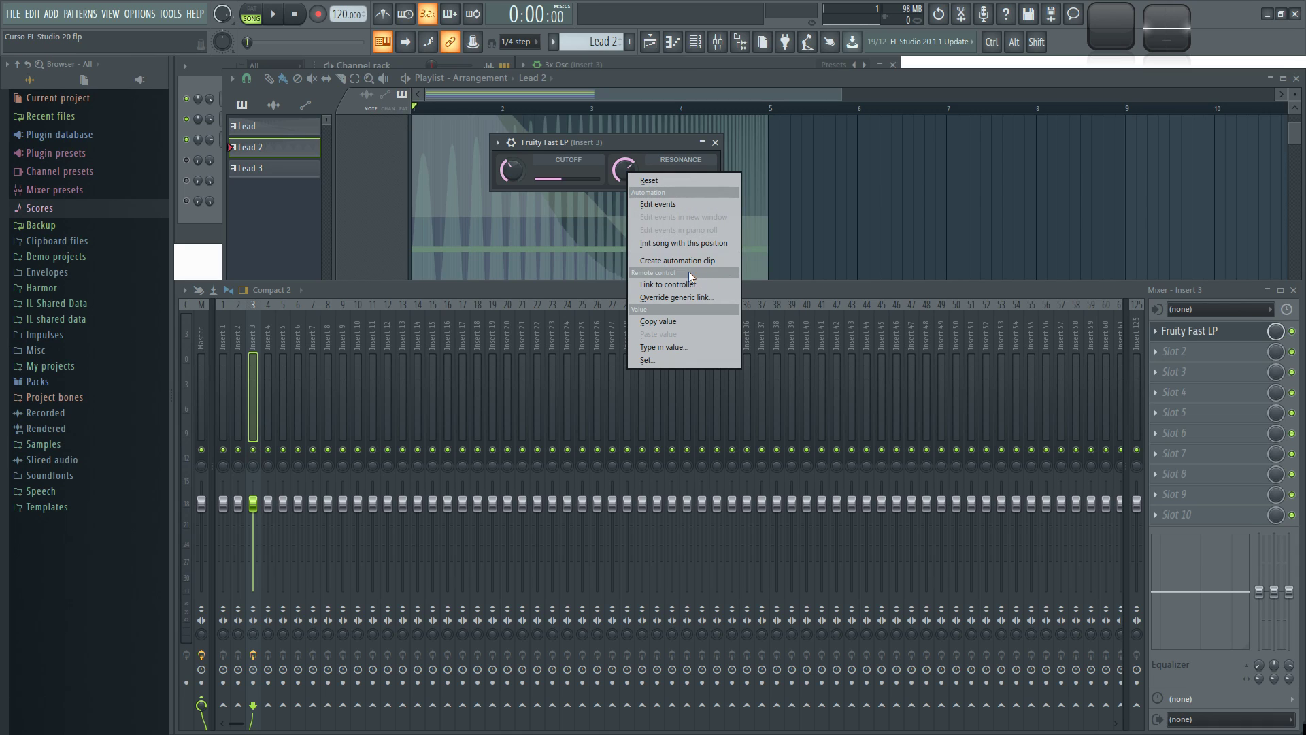
left_click(654, 202)
left_click_drag(643, 112, 241, 100)
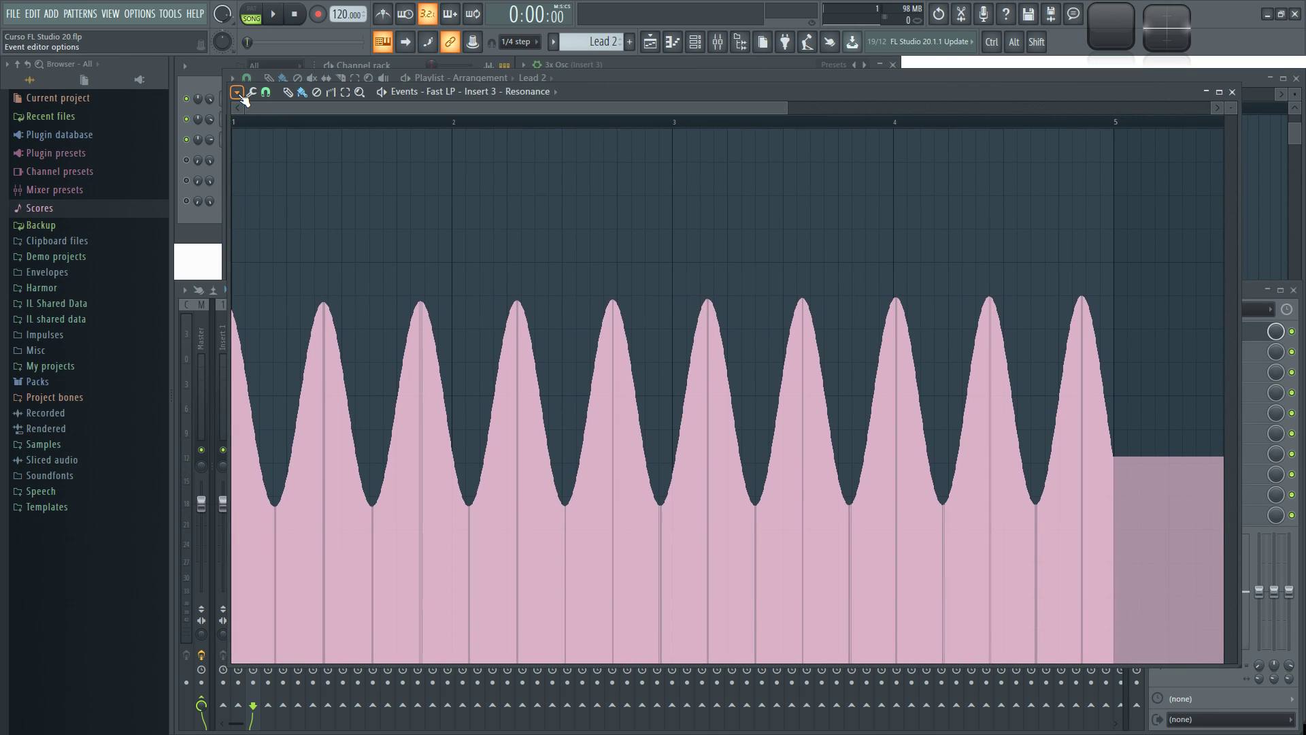
left_click(238, 93)
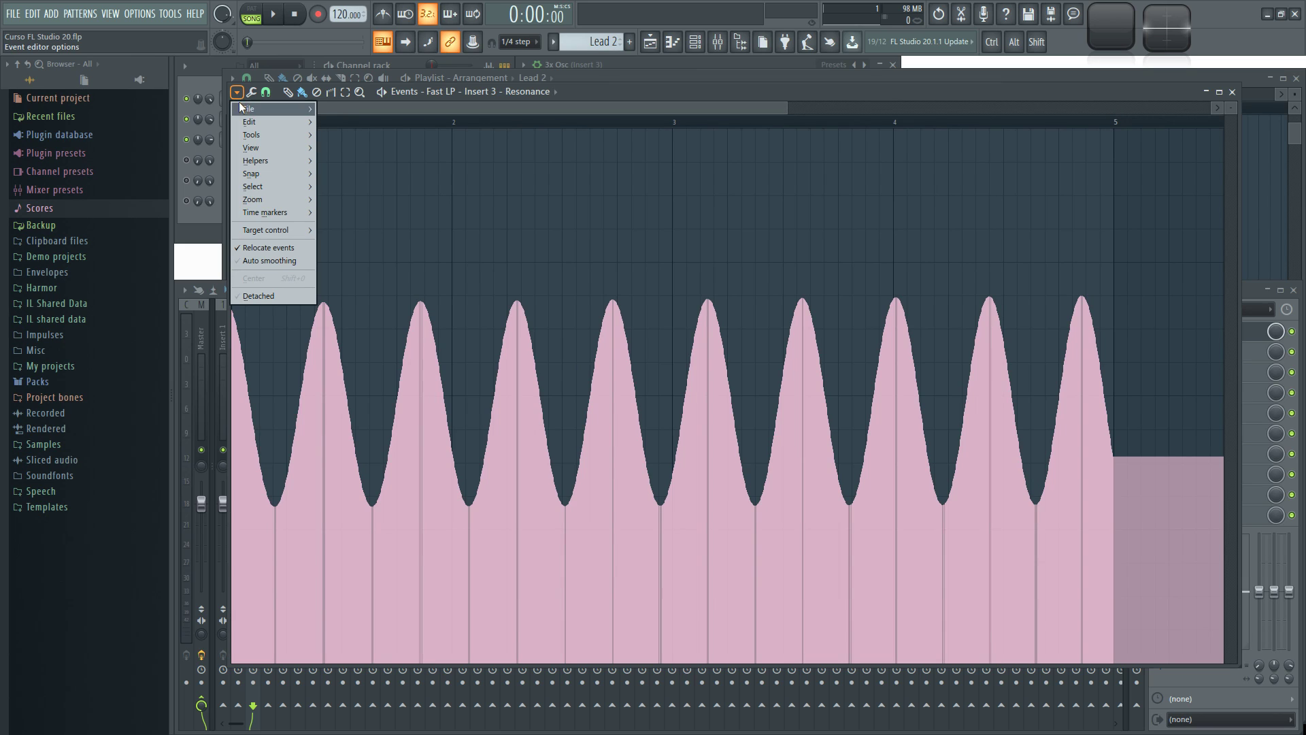
mouse_move(272, 136)
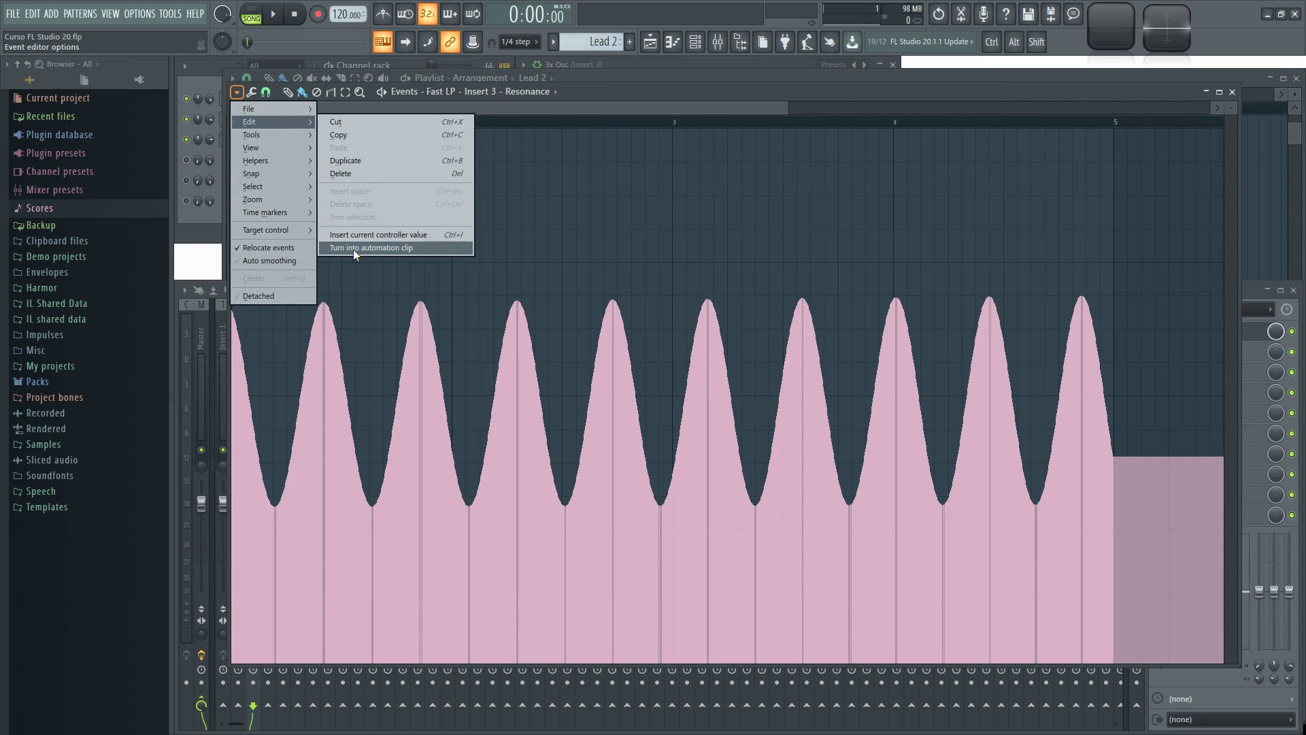
left_click(426, 247)
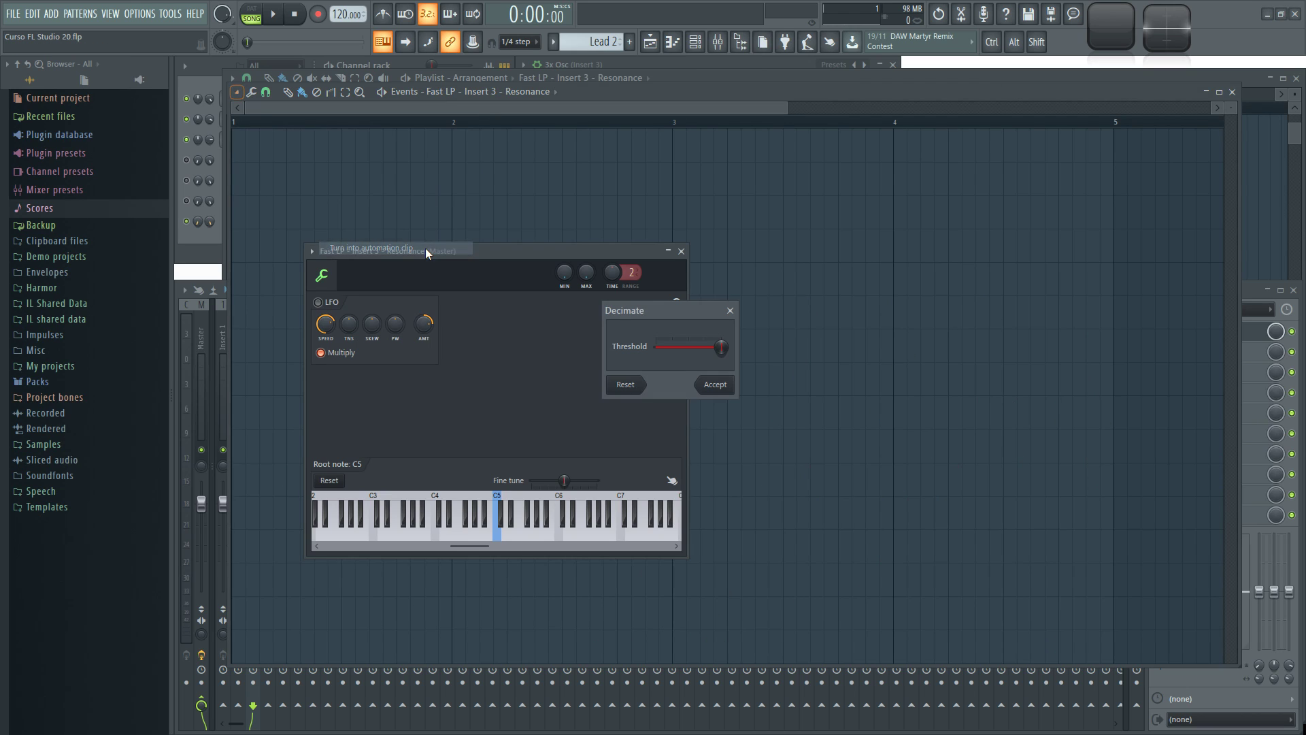
Step: Lower the Decimate threshold to its minimum and accept it for the new resonance automation clip
left_click_drag(657, 313, 794, 295)
left_click_drag(853, 329, 795, 329)
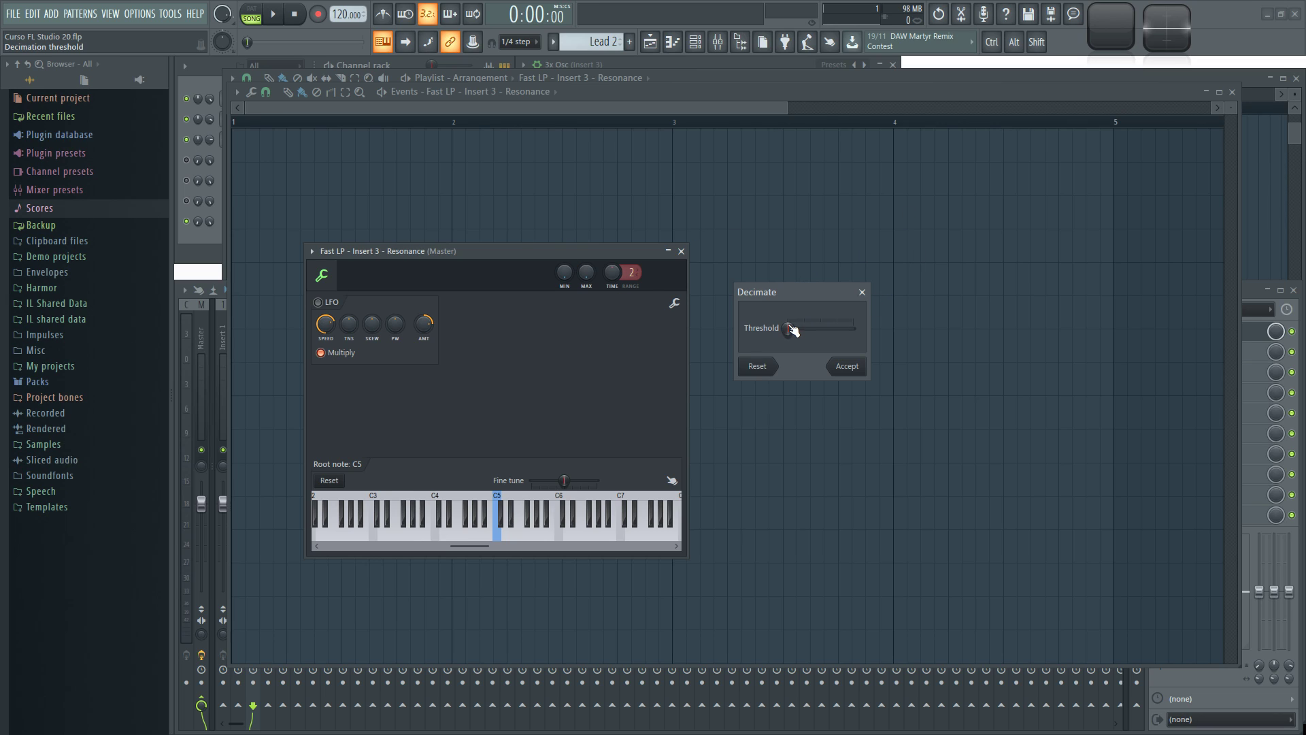
left_click_drag(791, 331, 852, 329)
left_click_drag(856, 332, 794, 331)
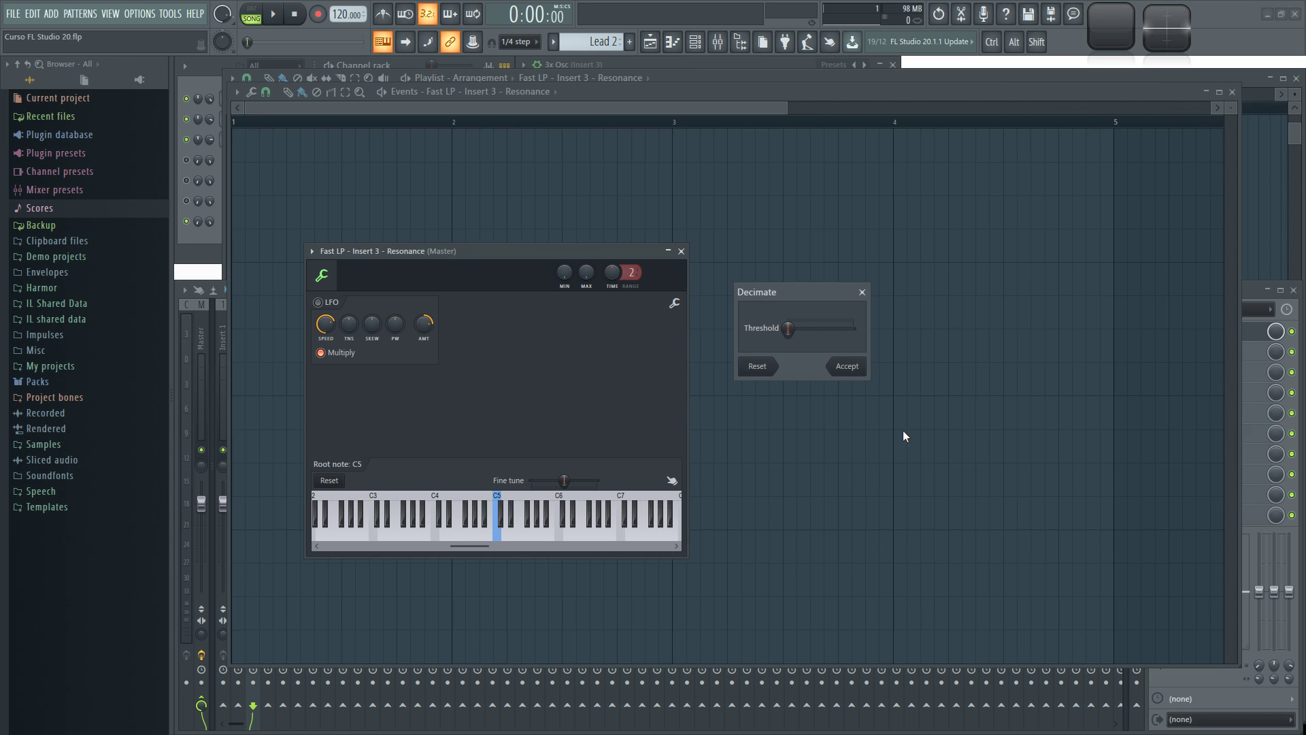
left_click(847, 367)
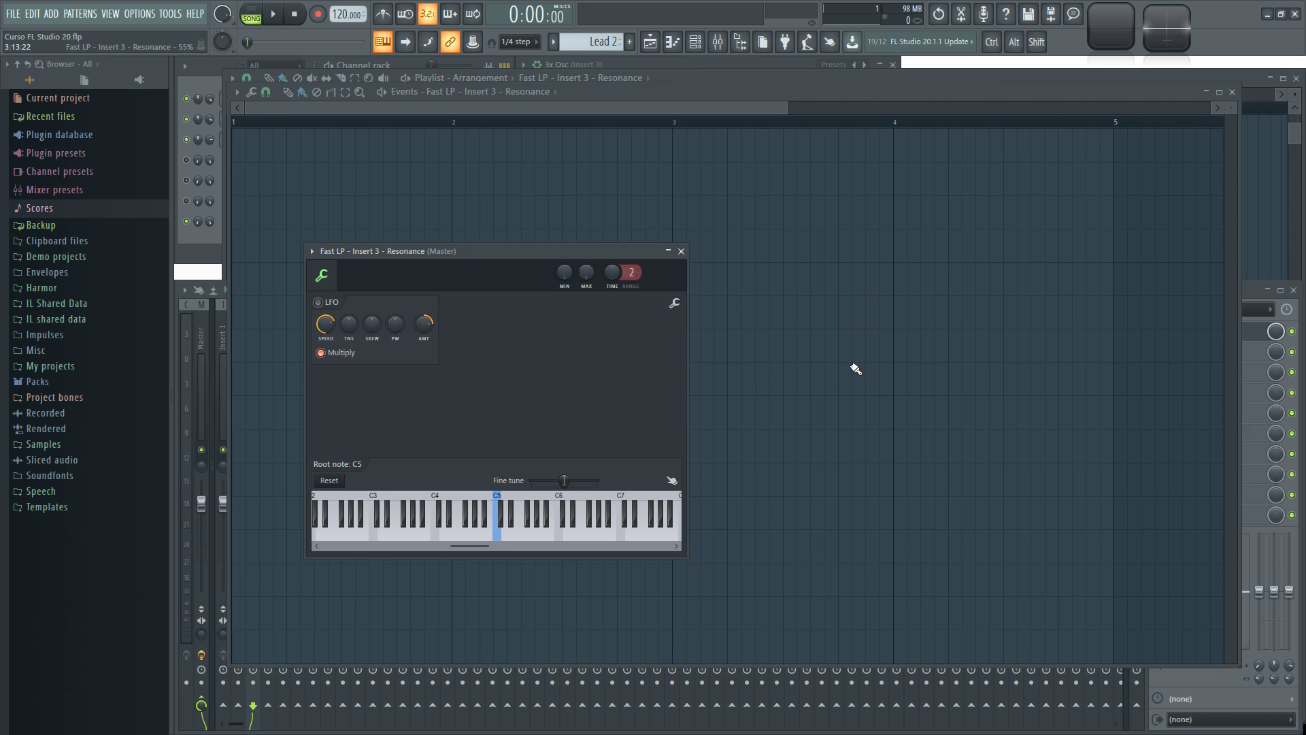
Step: Close the event editor, maximise the playlist and move the resonance automation clip from Track 5 to Track 6
left_click(1232, 92)
double_click(1159, 76)
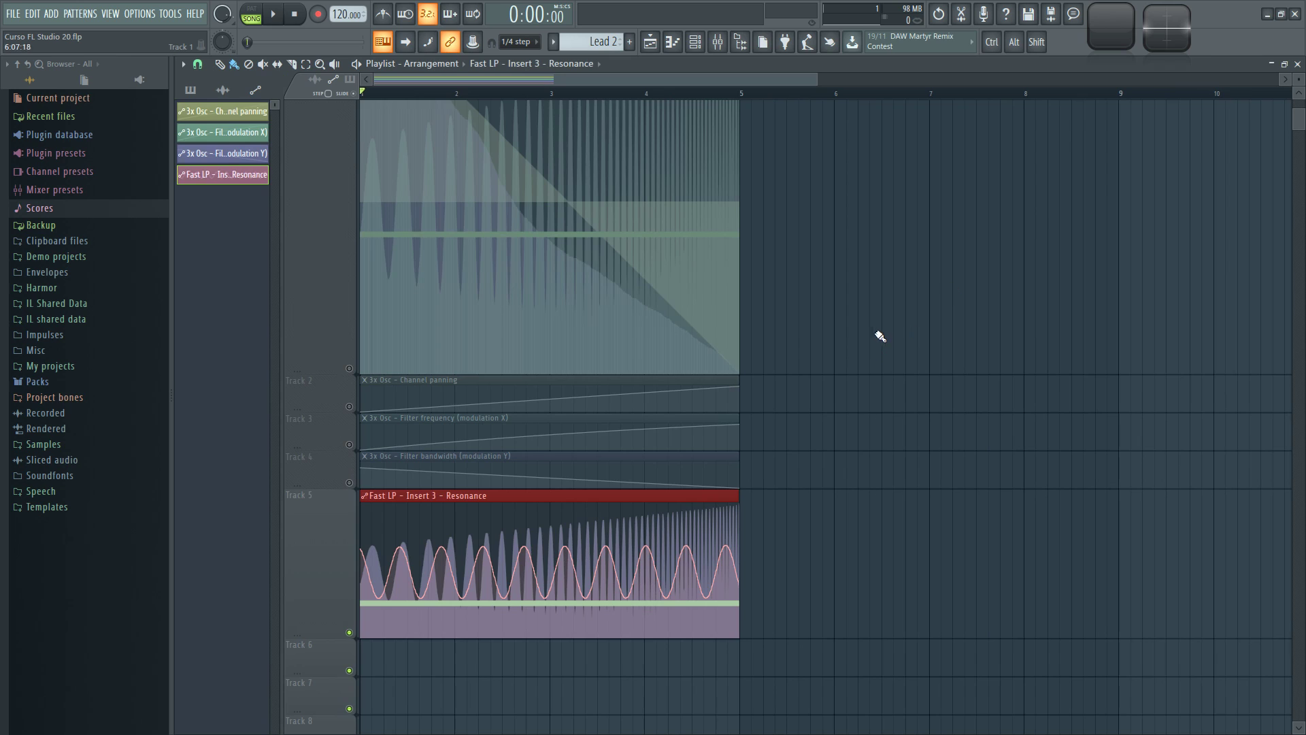
left_click_drag(513, 496, 404, 659)
key("ctrl+z")
scroll(481, 517, "down", 3)
scroll(565, 373, "up", 4, "ctrl")
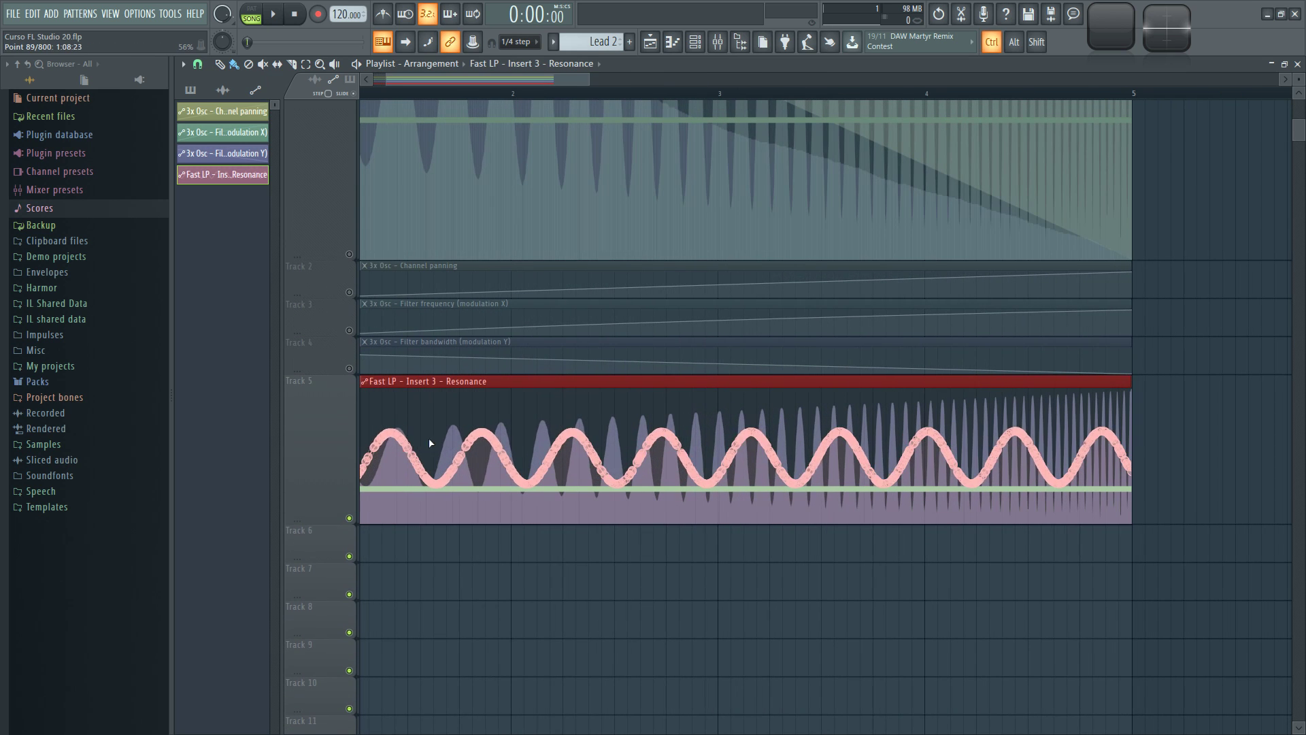
left_click_drag(565, 381, 435, 530)
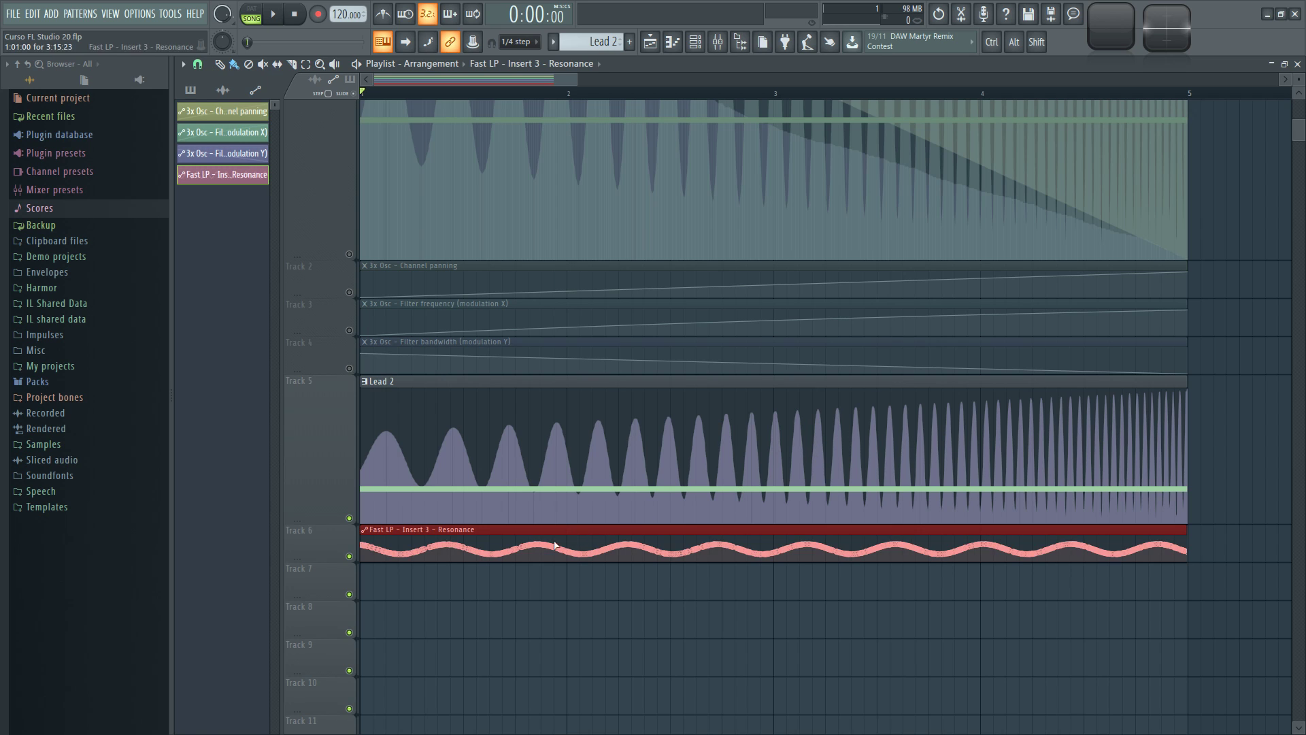
Step: Enlarge Track 6 and examine how densely the control points are spaced along the resonance automation clip
left_click_drag(294, 559, 293, 731)
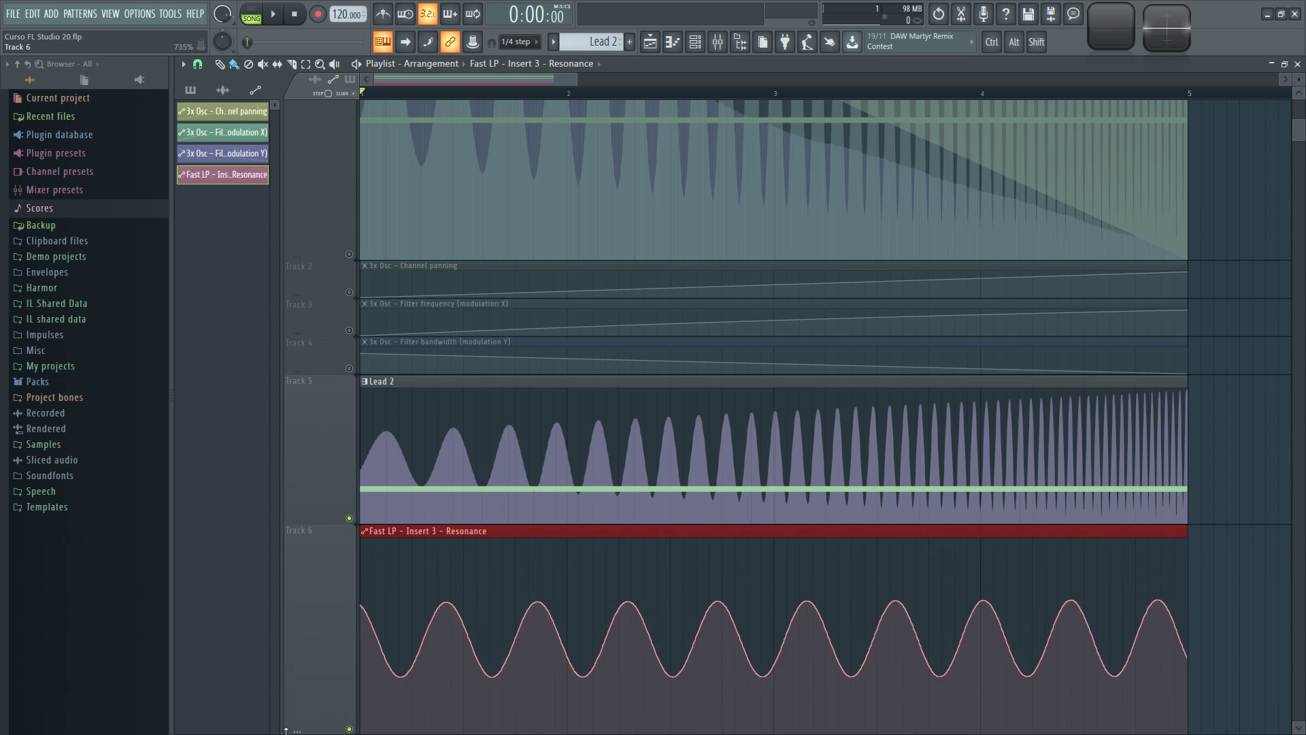
scroll(476, 558, "down", 1)
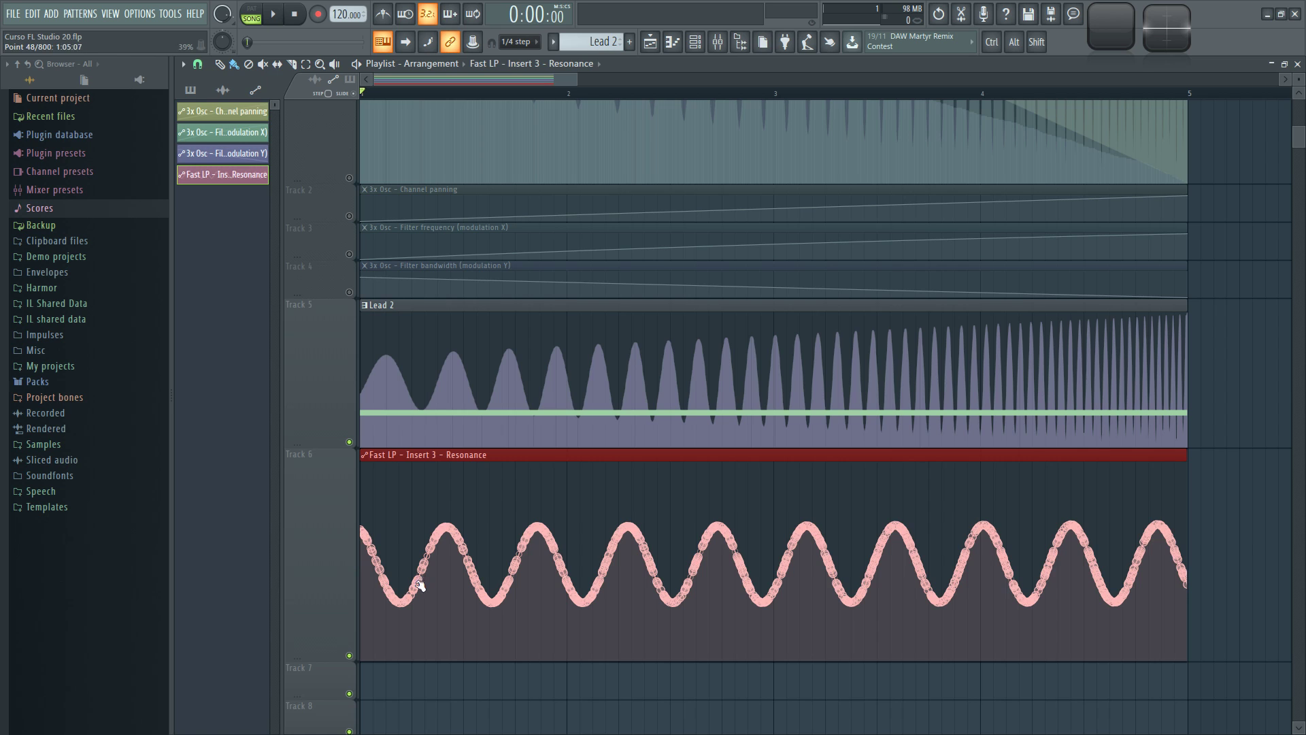
scroll(425, 584, "up", 2)
scroll(460, 549, "up", 2)
scroll(460, 550, "up", 4)
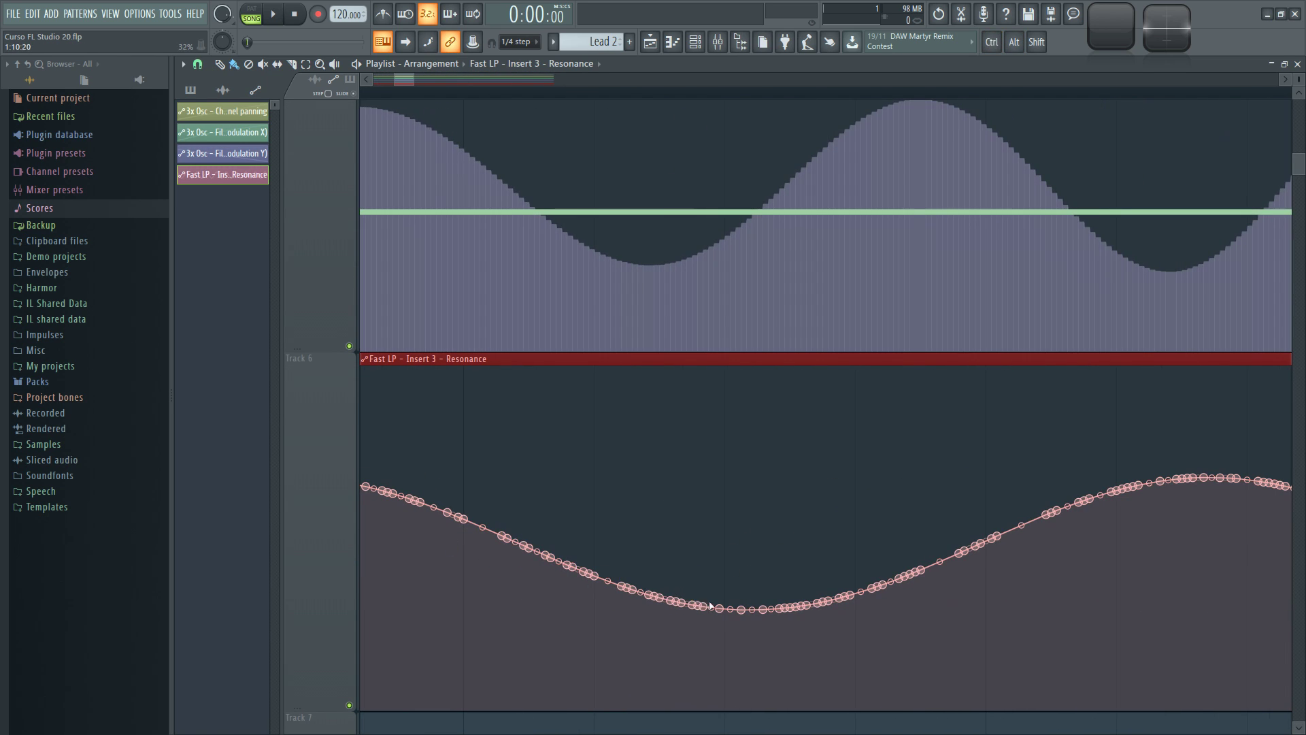
scroll(545, 557, "down", 8, "ctrl")
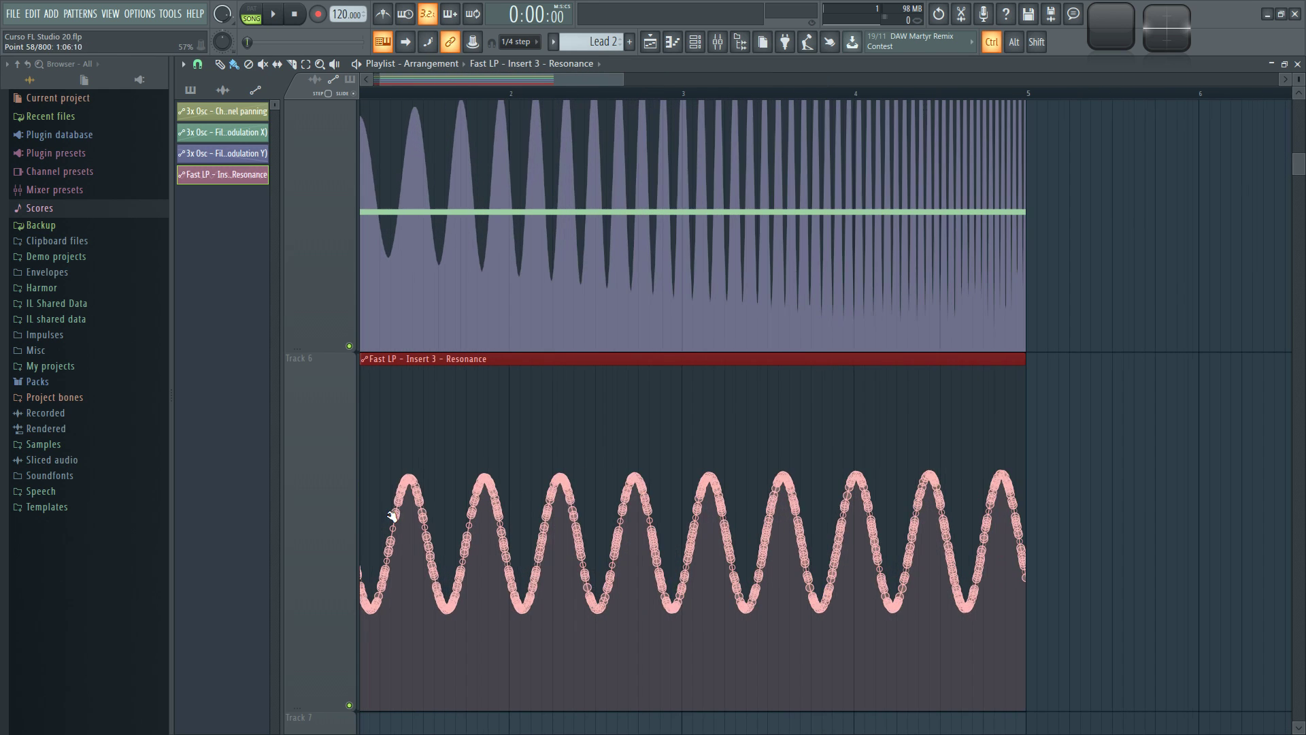
left_click_drag(567, 79, 545, 80)
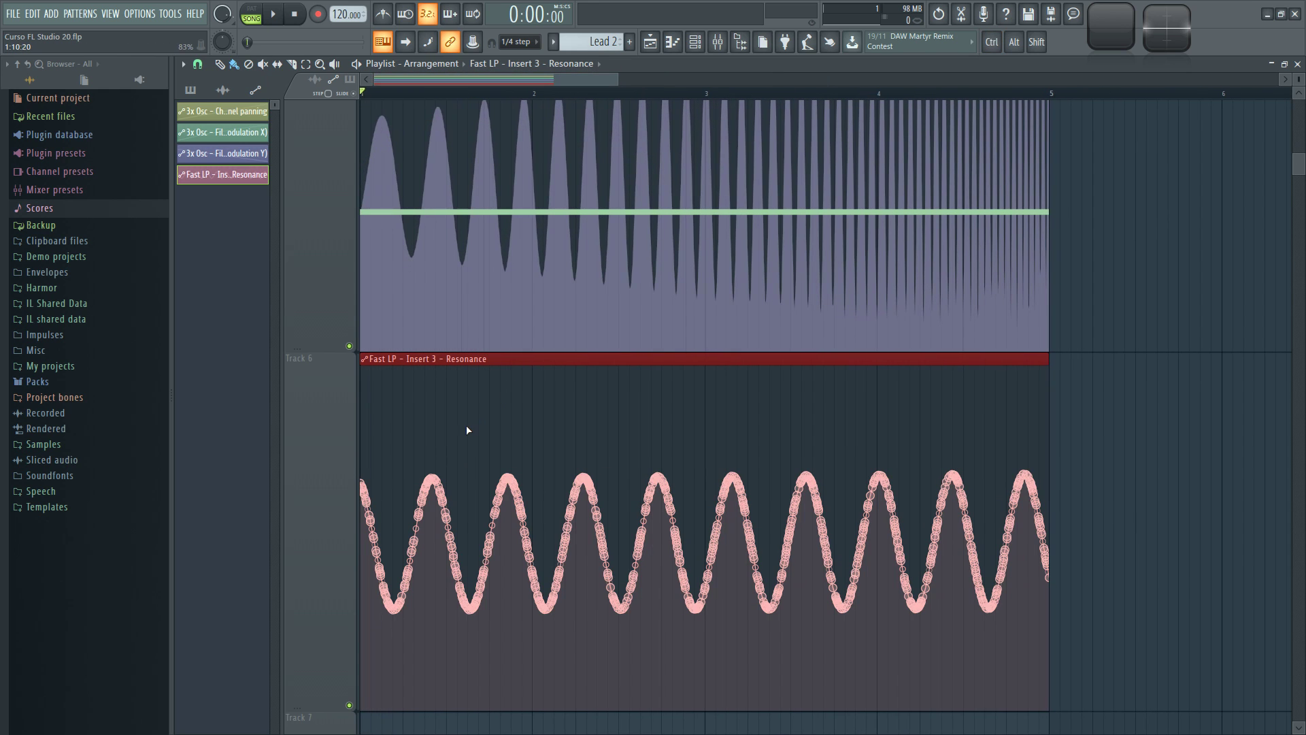
Step: Decimate the points of the resonance automation clip until mainly its peaks and troughs remain
double_click(610, 358)
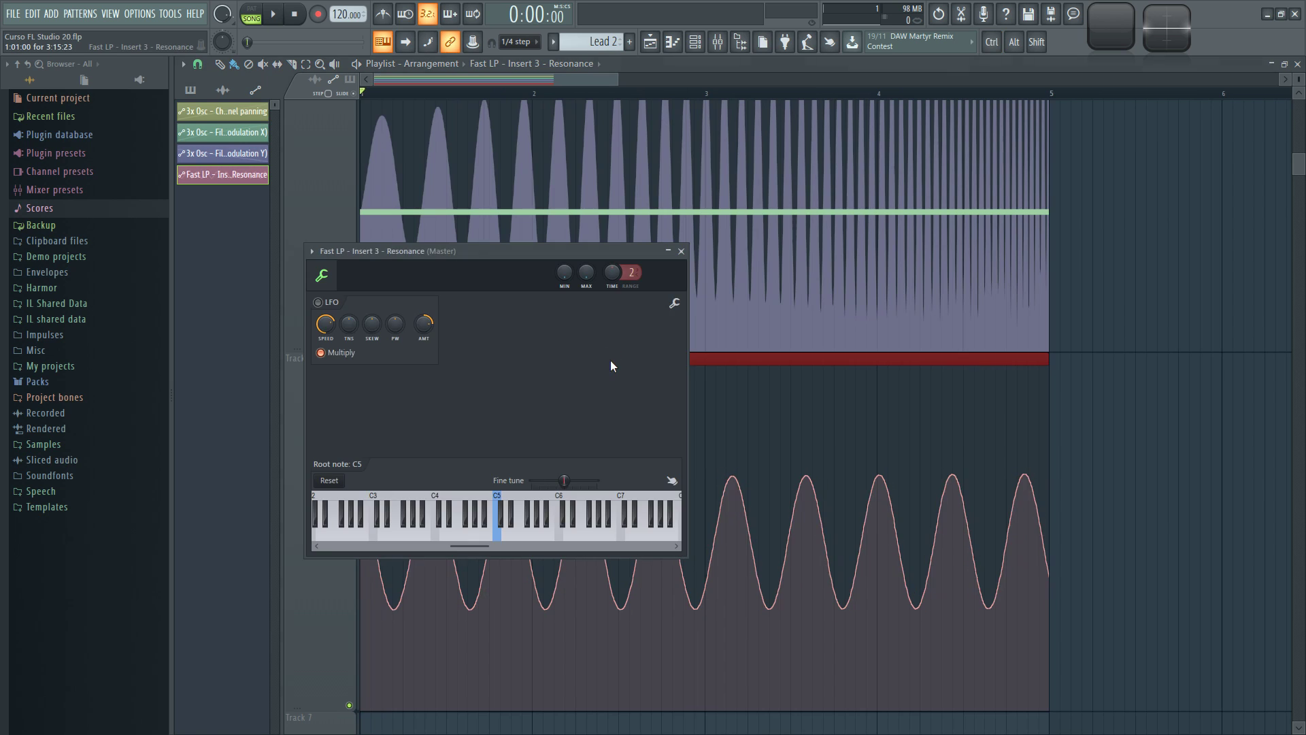
left_click_drag(532, 251, 1077, 88)
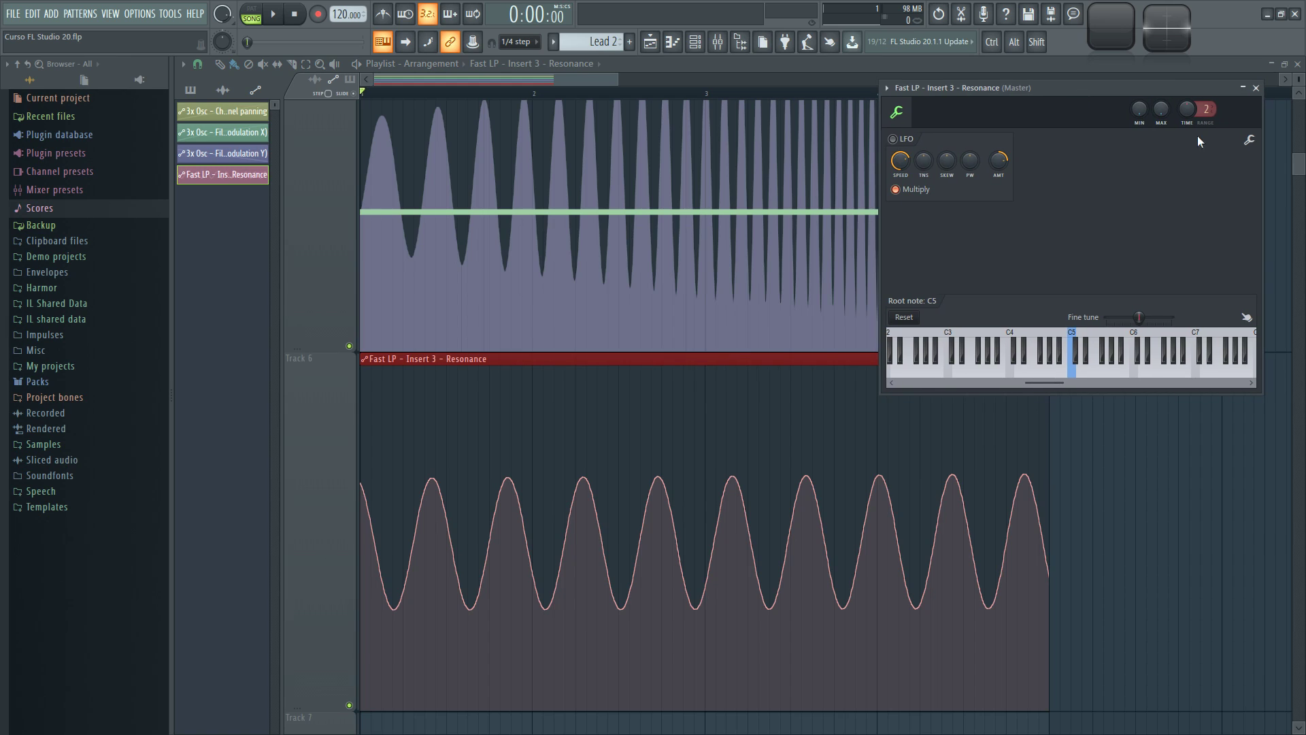
left_click(1250, 140)
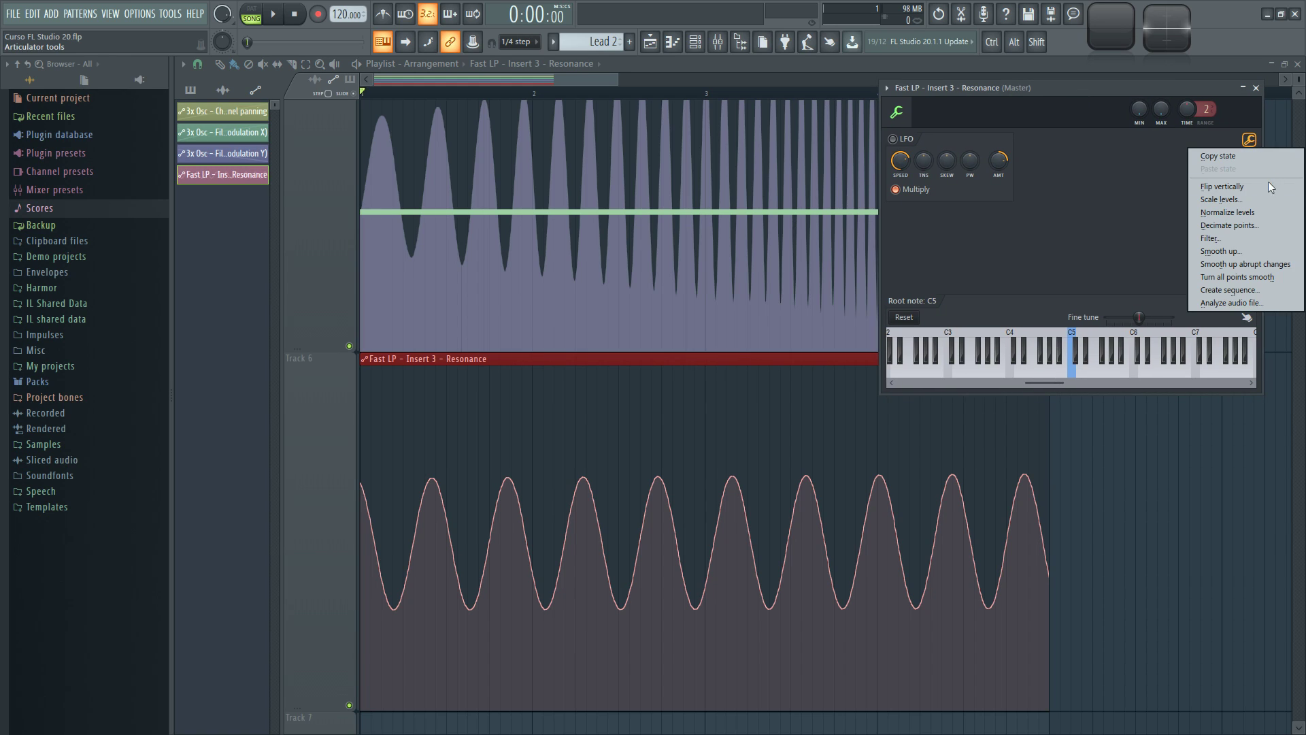
left_click(1250, 226)
left_click_drag(793, 287, 1173, 453)
left_click(1164, 490)
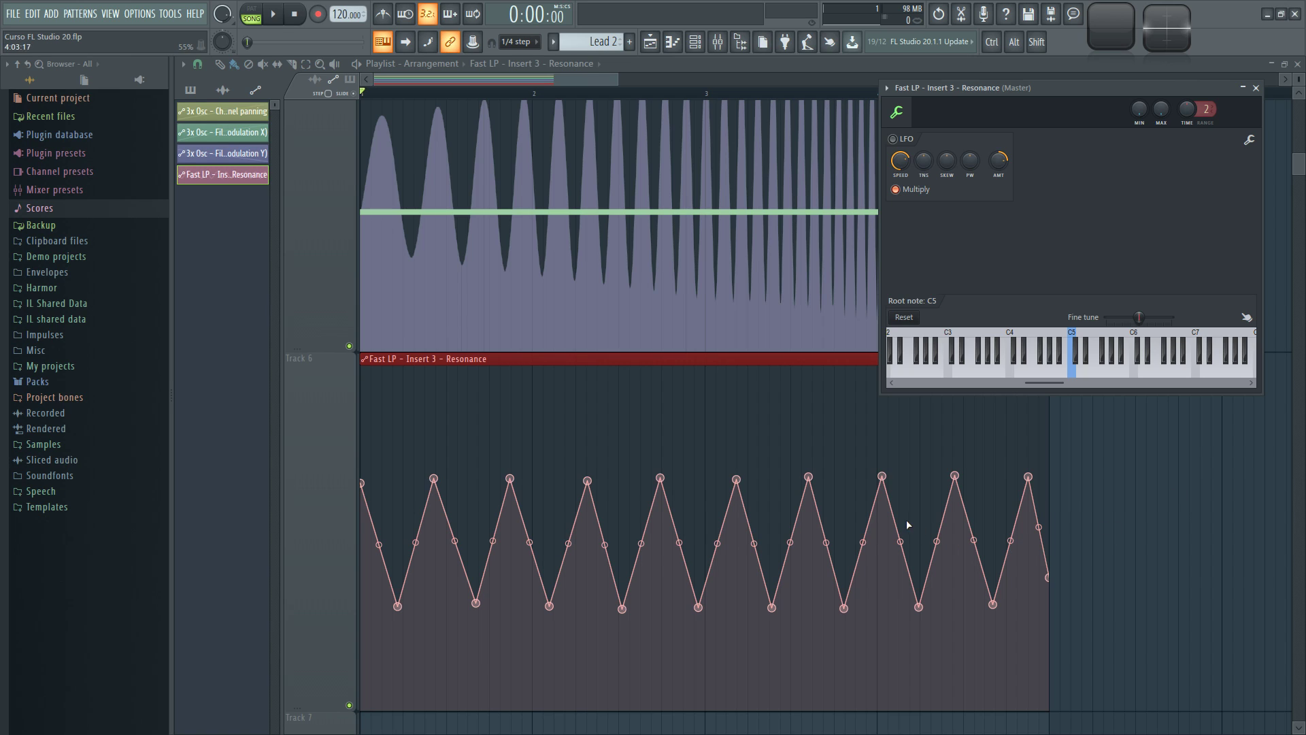
Step: Bend the falling segment around bar 2 of the resonance clip and move the next peak to about 2:08
mouse_move(955, 476)
left_mouse_down()
mouse_move(974, 475)
mouse_move(955, 474)
left_mouse_up()
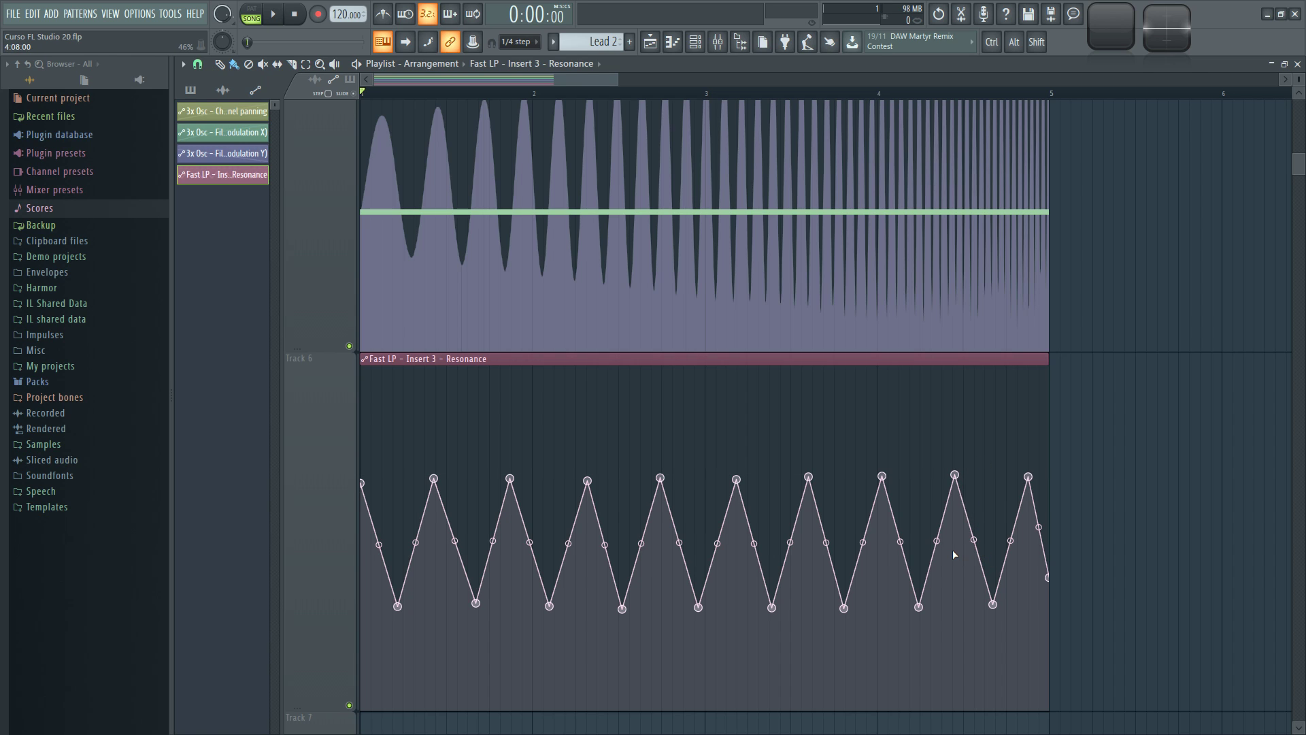
scroll(731, 551, "down", 2)
scroll(534, 502, "up", 2)
mouse_move(529, 542)
left_mouse_down()
mouse_move(529, 490)
mouse_move(529, 578)
mouse_move(529, 558)
left_mouse_up()
mouse_move(588, 480)
left_mouse_down()
mouse_move(659, 484)
mouse_move(609, 479)
left_mouse_up()
Step: Set the moved peak point's mode to Single curve 2 and bend its rising segment strongly upwards
right_click(609, 479)
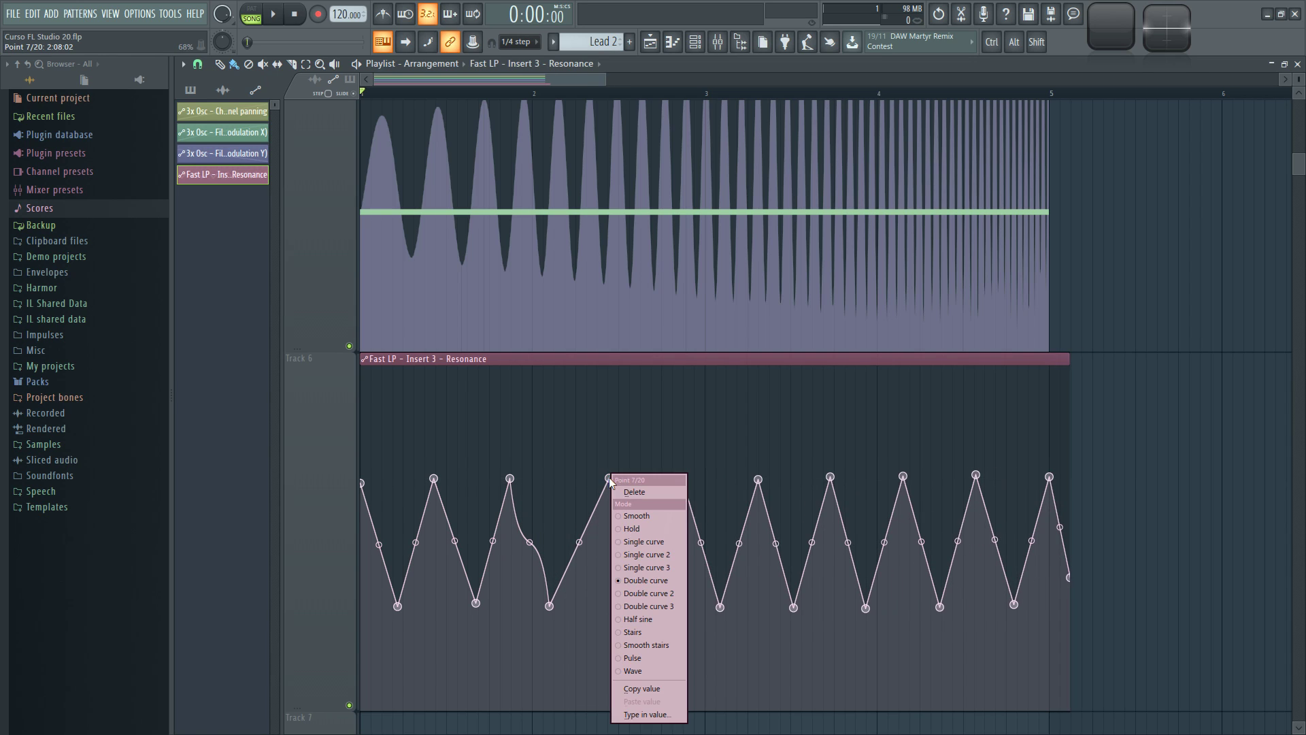
left_click(650, 554)
left_click_drag(582, 539, 581, 479)
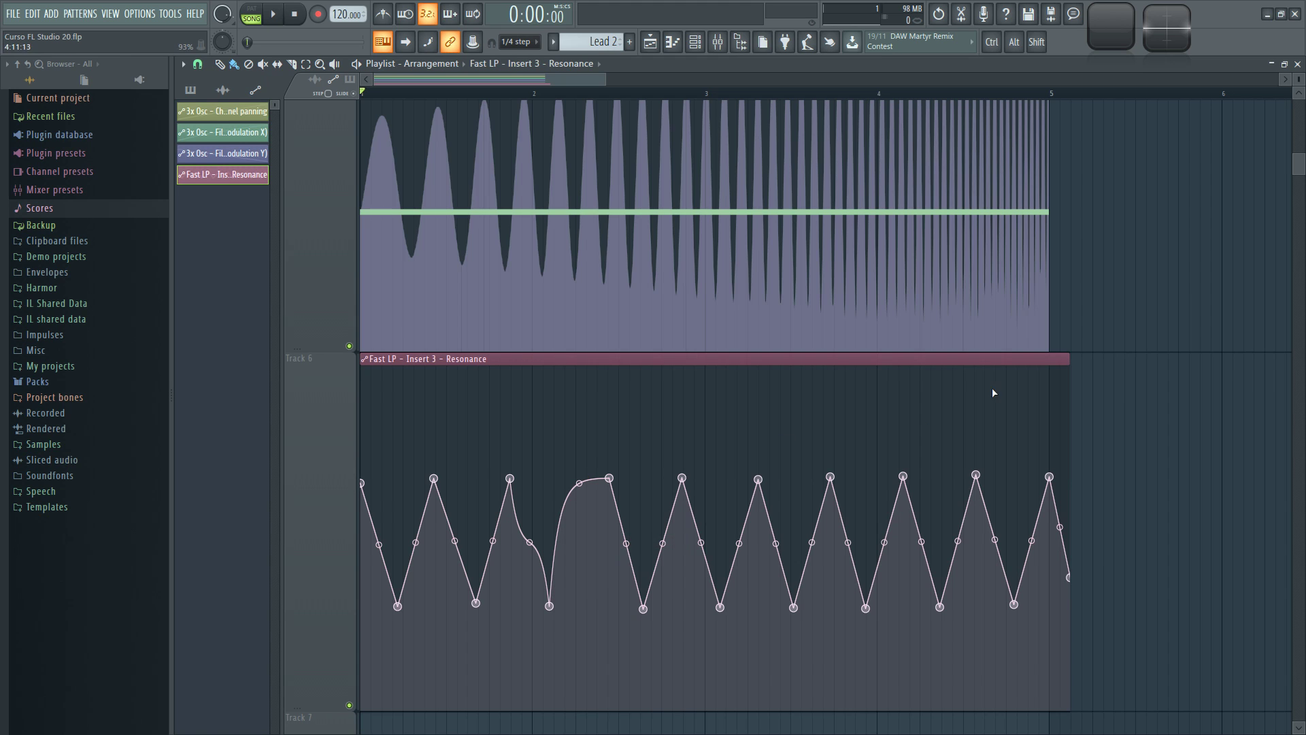
Step: Shorten the resonance automation clip on Track 6 so it ends slightly before bar 5
left_click_drag(1066, 360, 1027, 360)
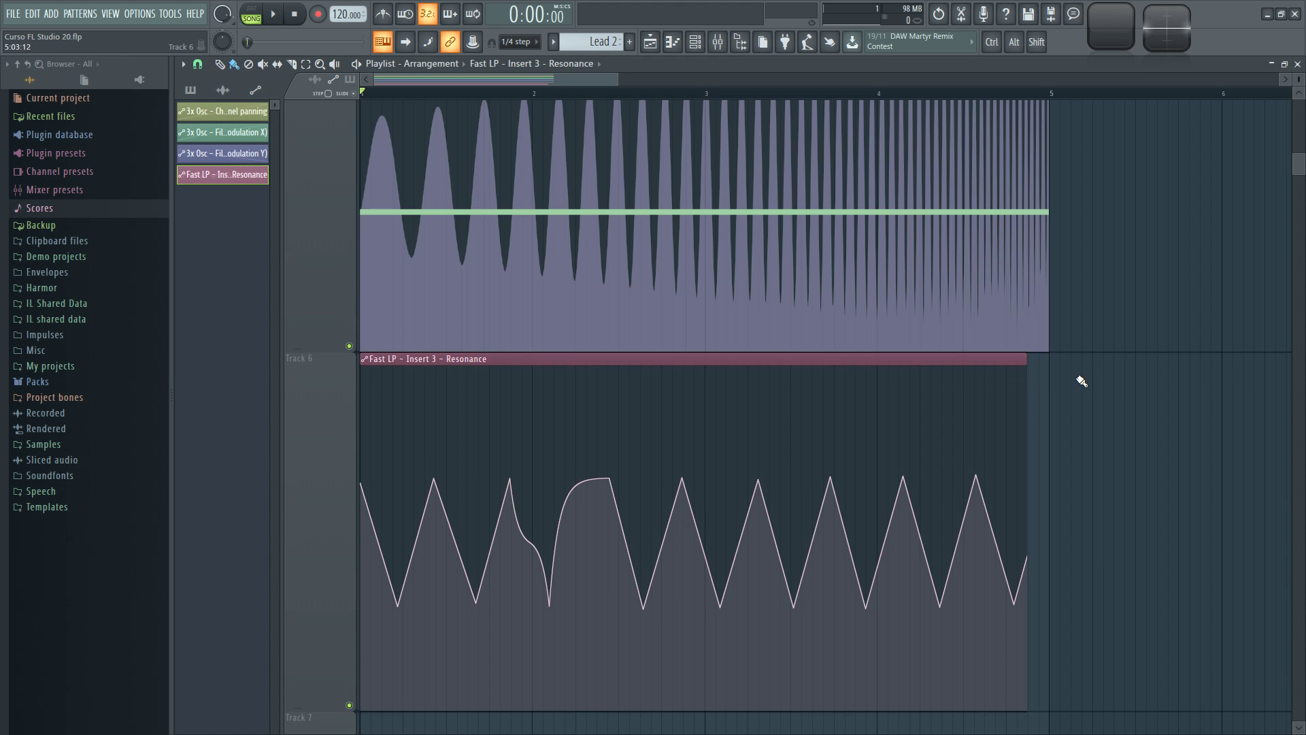
scroll(1080, 383, "down", 1, "ctrl")
scroll(1081, 383, "down", 2, "ctrl")
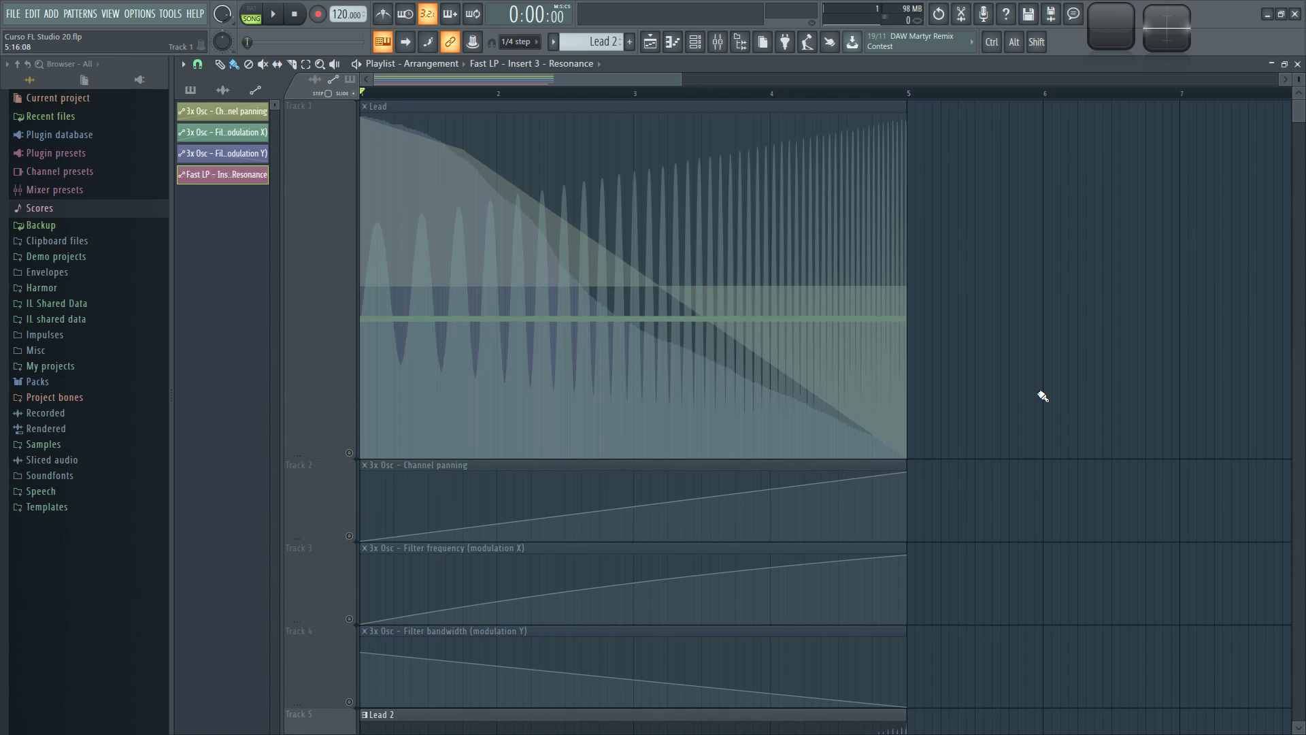
left_click_drag(1299, 80, 1299, 92)
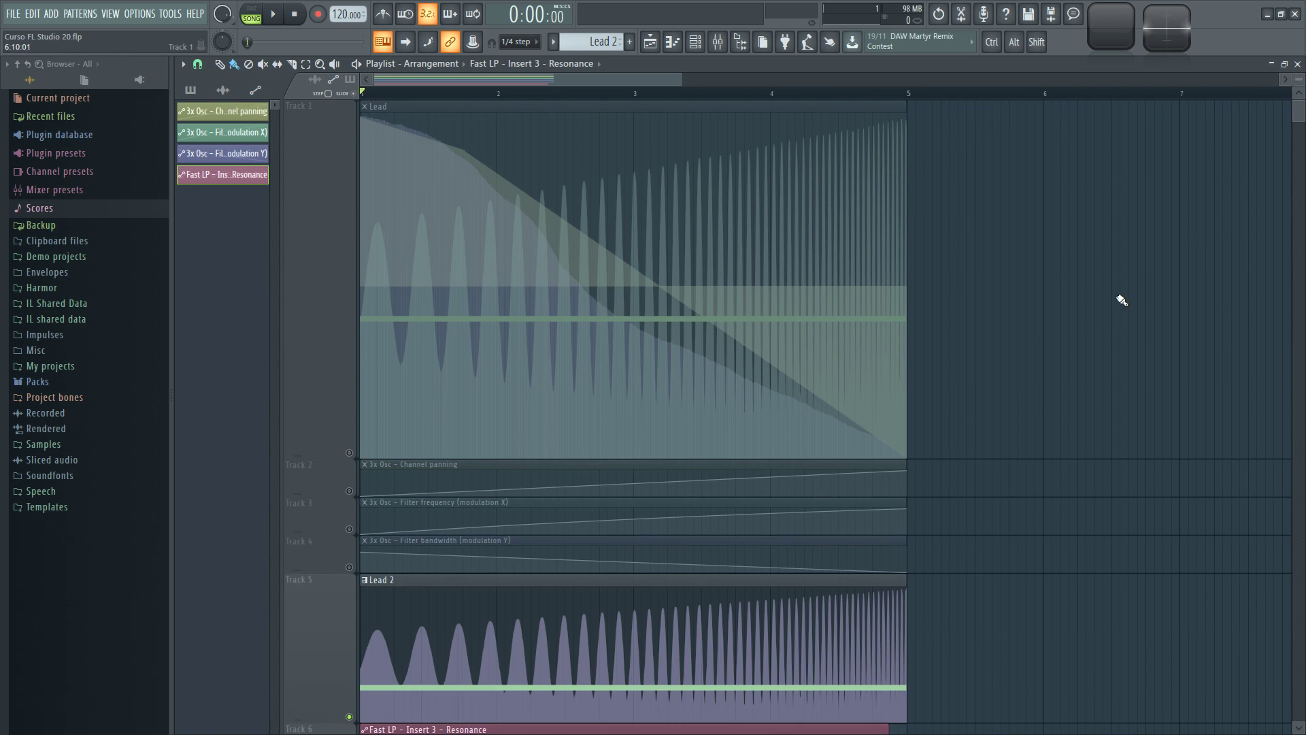